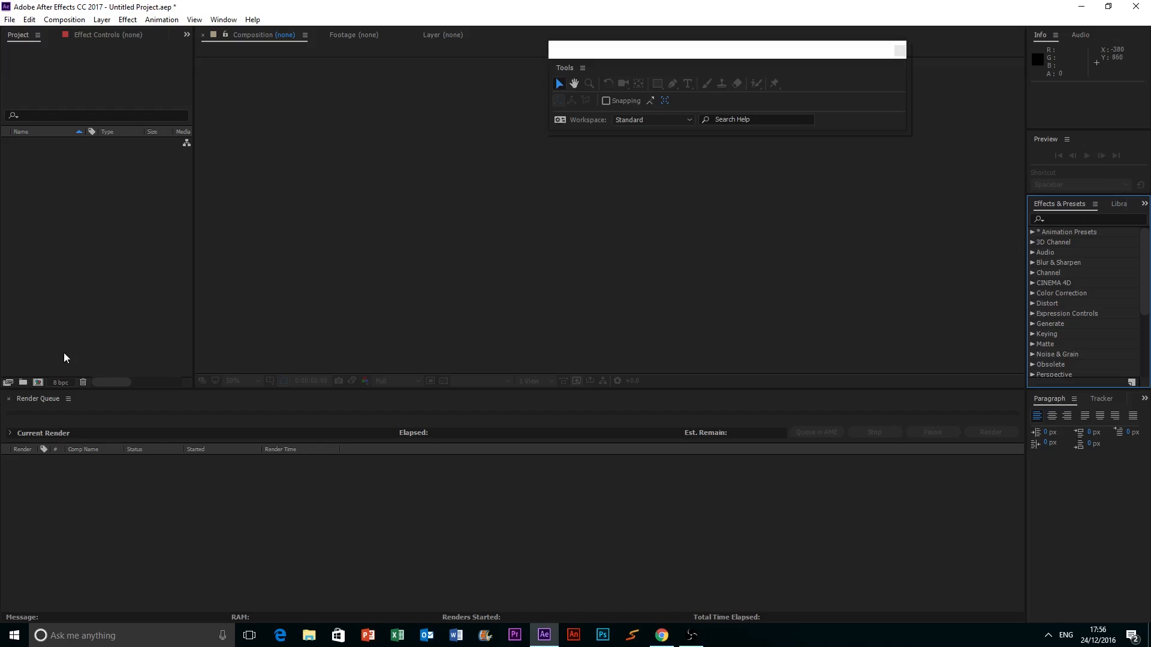
Create a 10-second, 1920 x 1080 composition named "Advanced Planet Building"
key("ctrl+n")
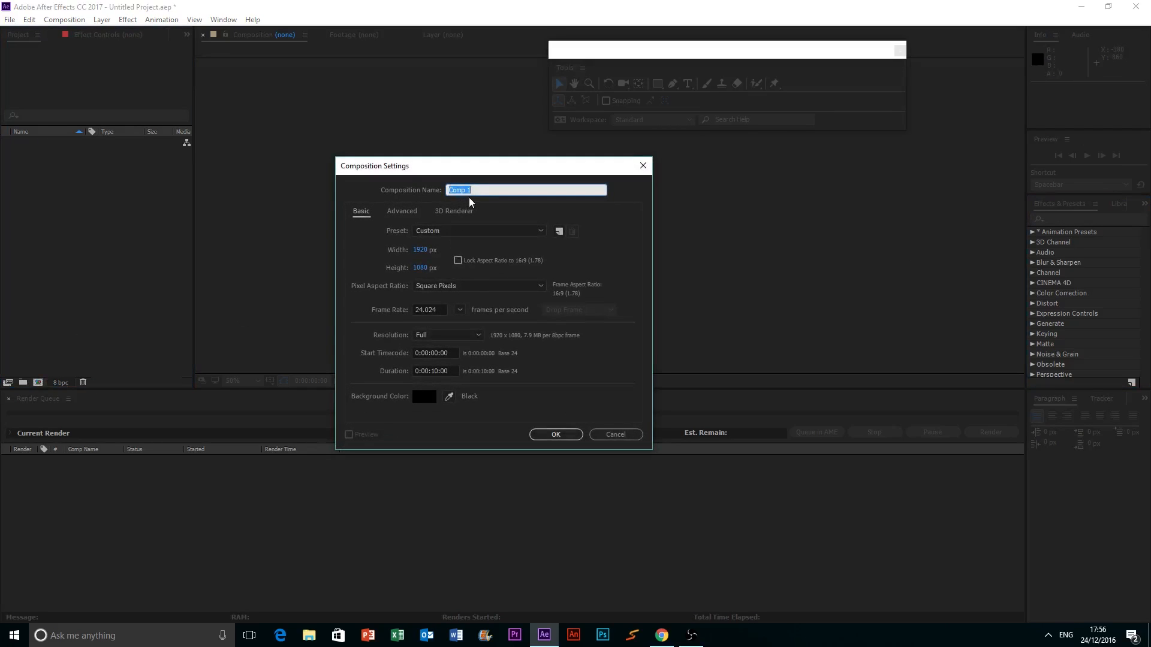
type("Advanced Planet Building")
left_click(431, 372)
left_click(552, 434)
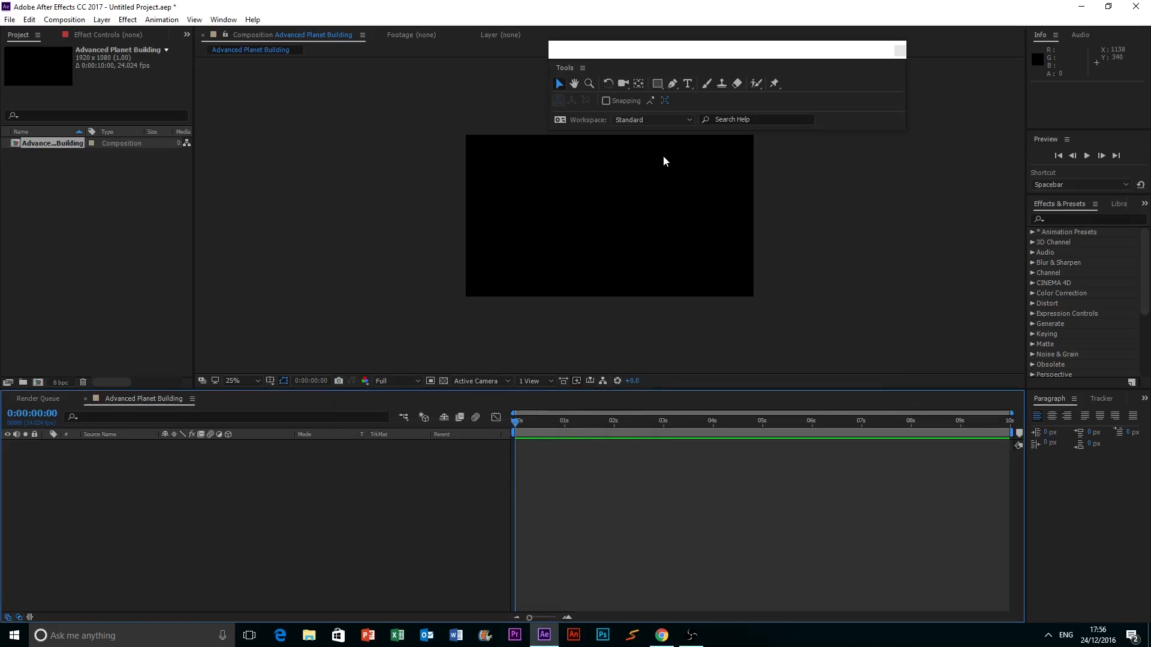
Add a black 1920 x 1080 solid named "Layer #1" to the composition
right_click(217, 491)
mouse_move(258, 496)
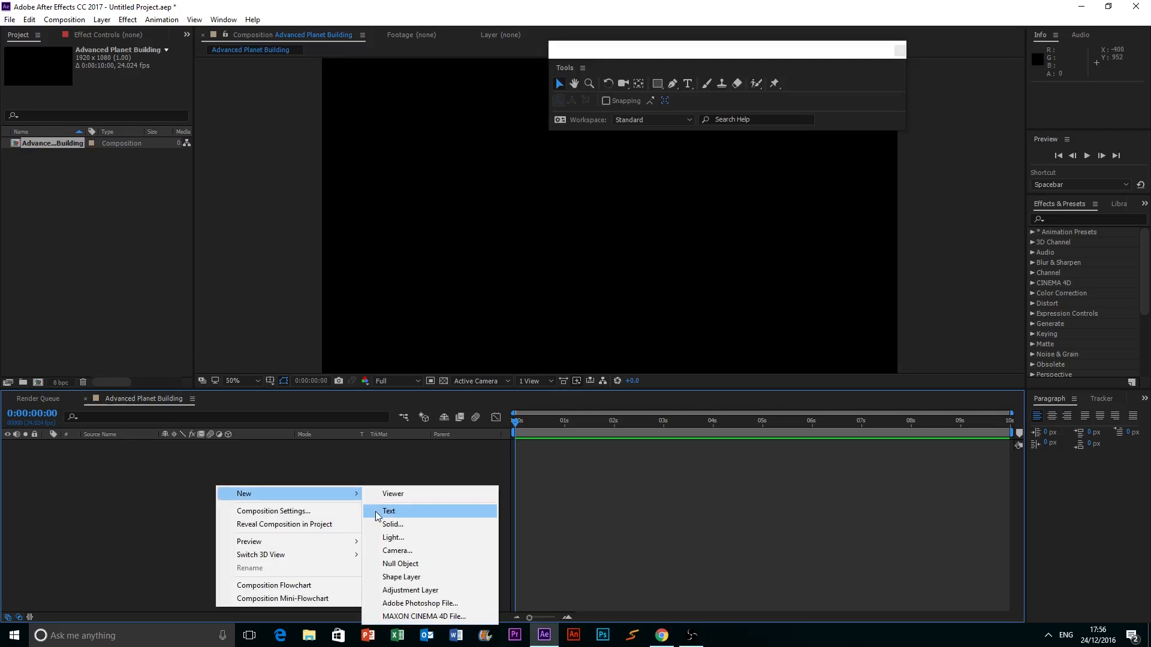
left_click(395, 525)
left_click(868, 395)
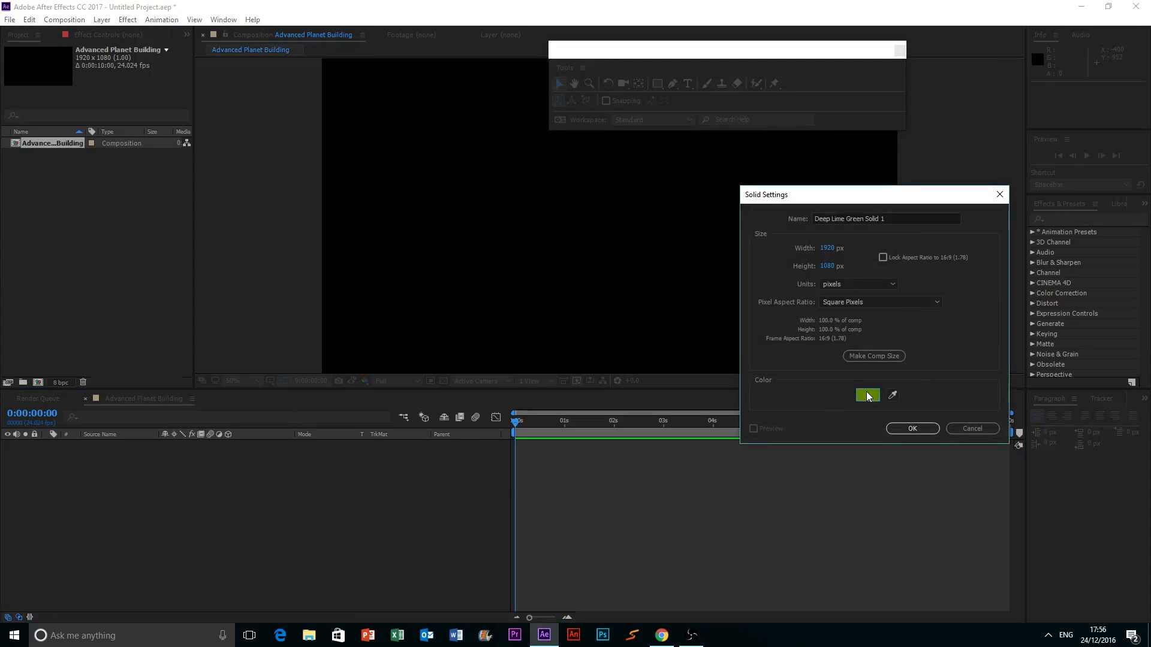
left_click_drag(356, 343, 159, 449)
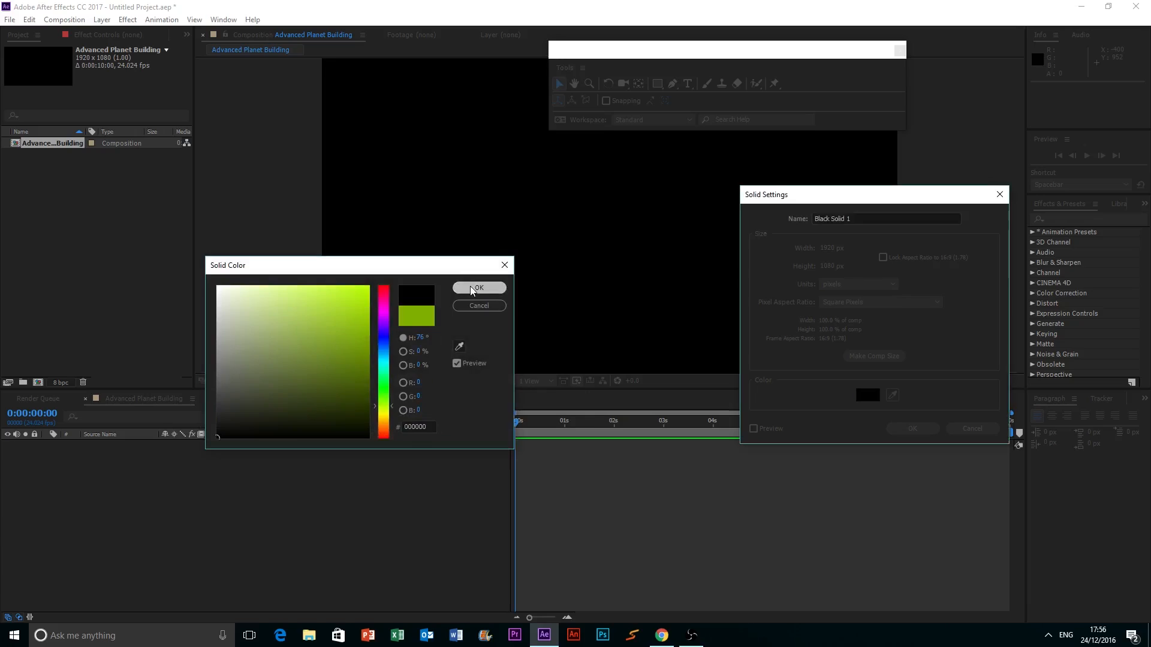
left_click(478, 287)
key("BackSpace")
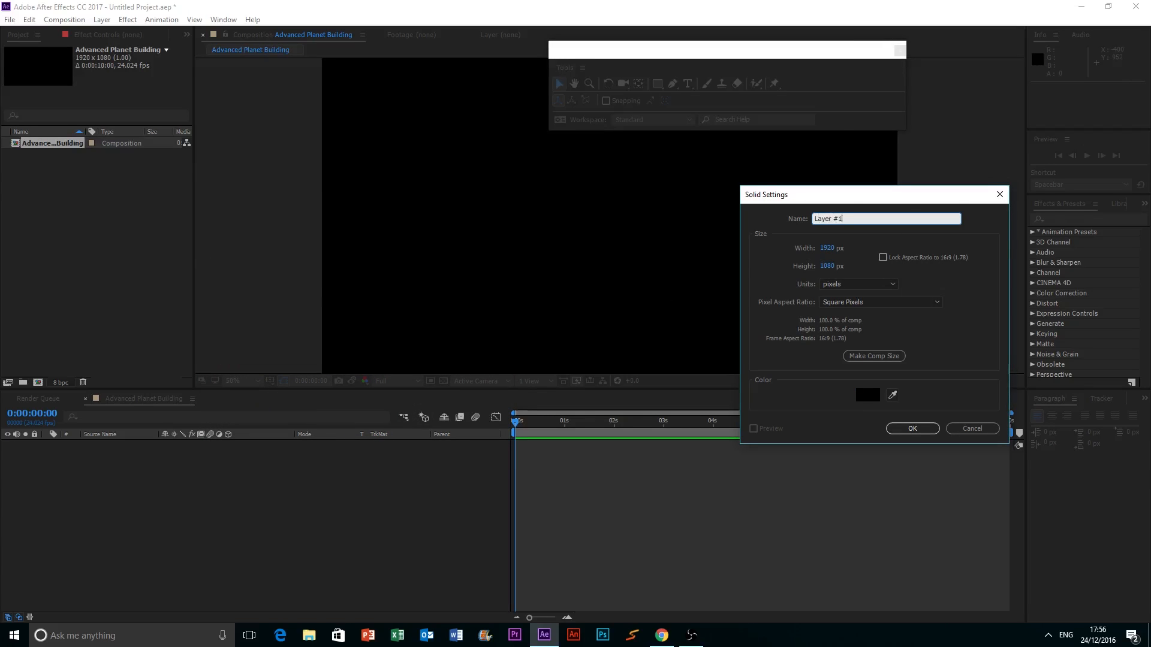
left_click(899, 426)
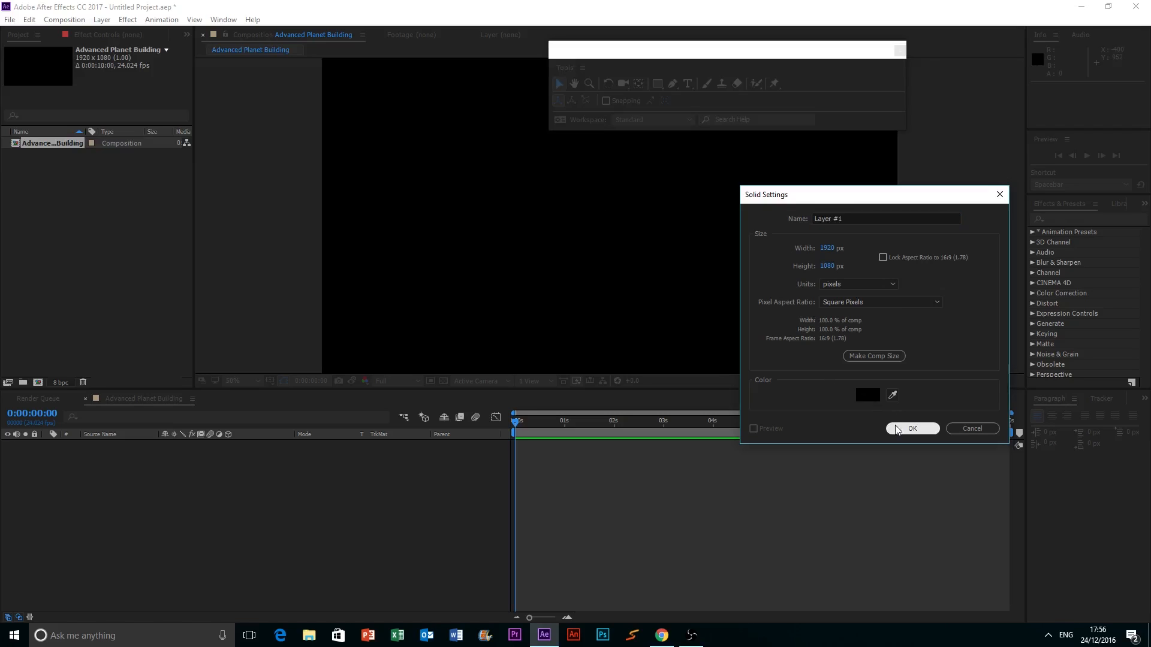
left_click(290, 505)
Find the Fractal Noise effect and apply it to Layer #1
left_click(120, 445)
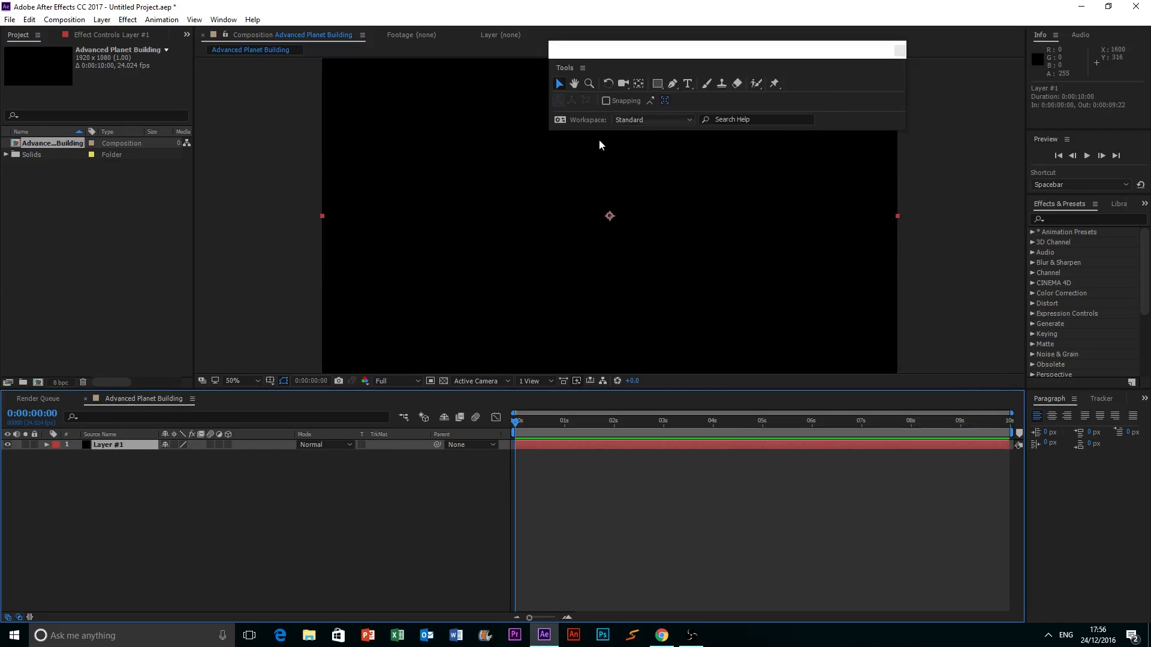
left_click(1074, 218)
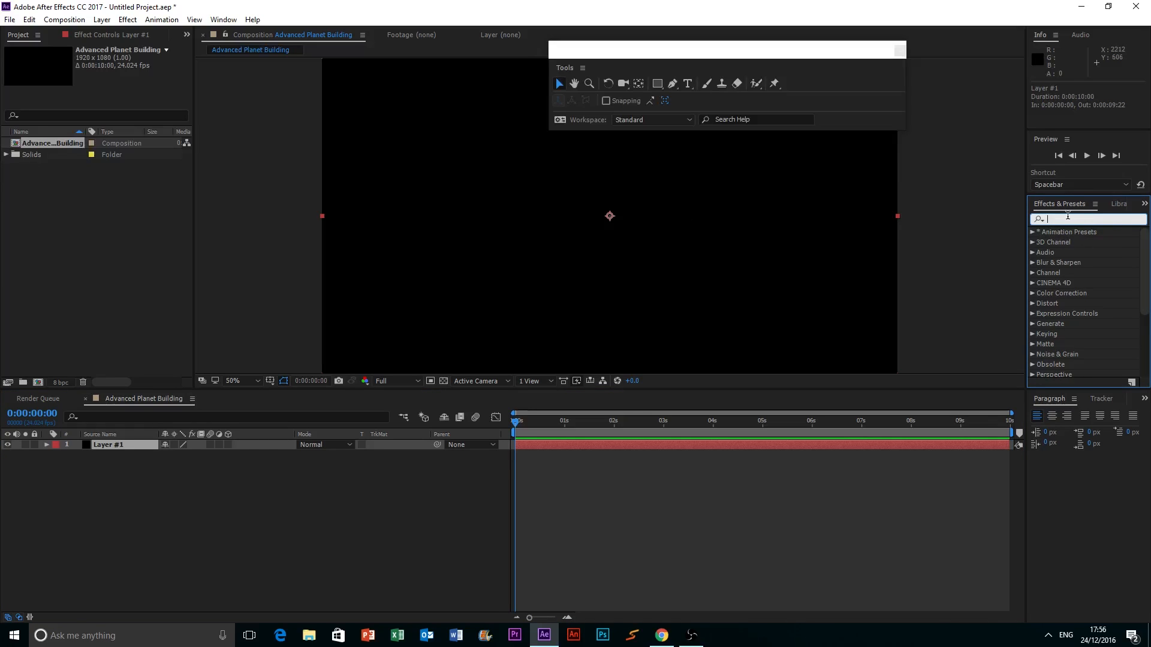
type("fracta")
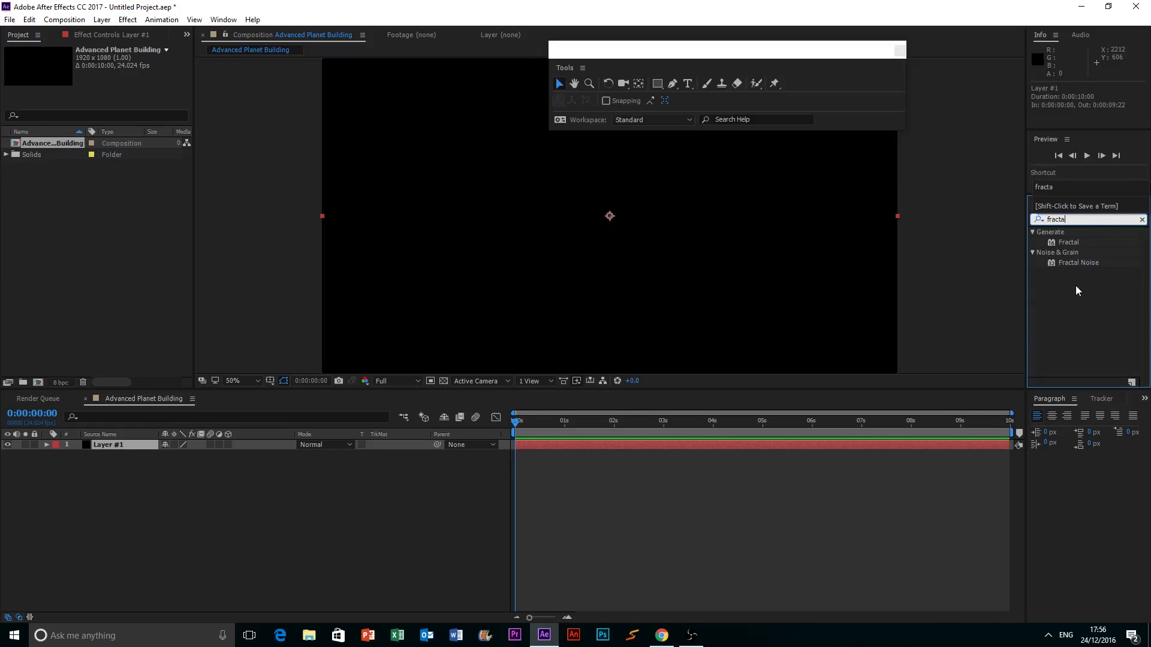
left_click_drag(1084, 262, 624, 194)
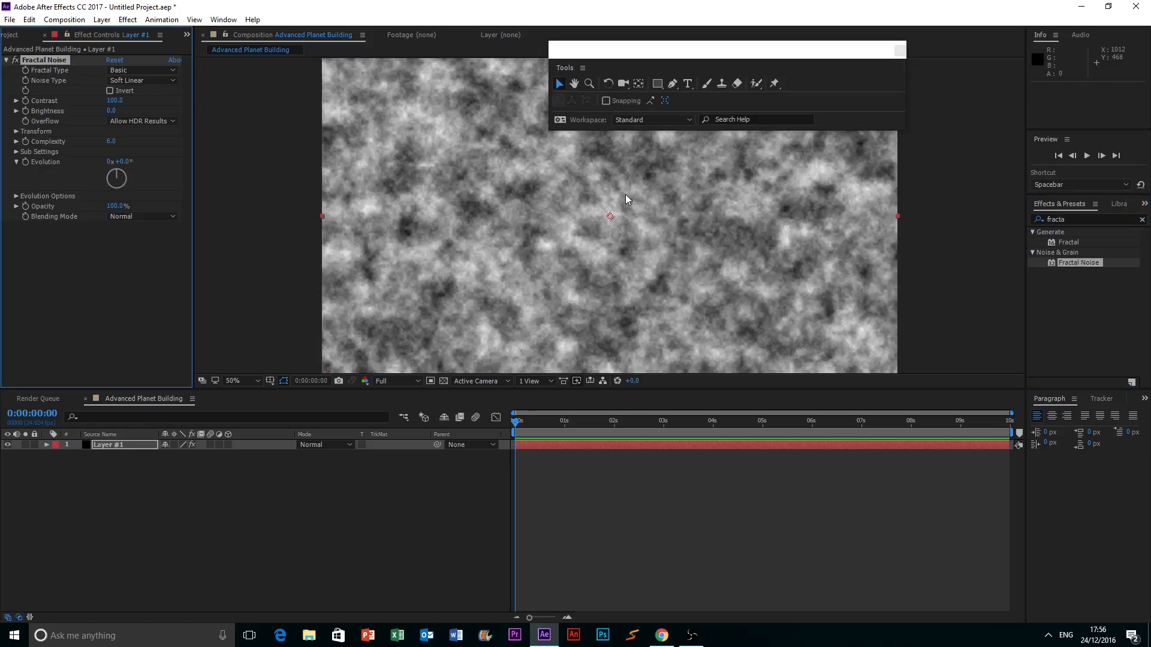
scroll(625, 196, "down", 2)
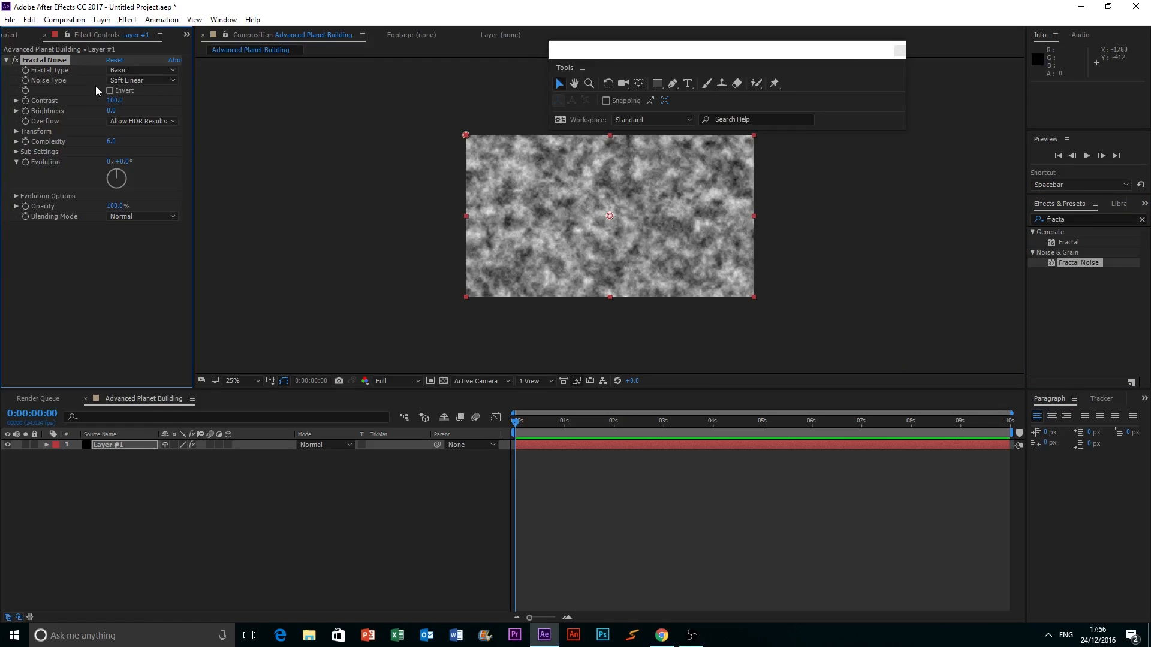
Set the Fractal Noise complexity to 20 and its transform scale to 29
left_click(17, 131)
left_click(17, 131)
left_click_drag(112, 140, 1031, 139)
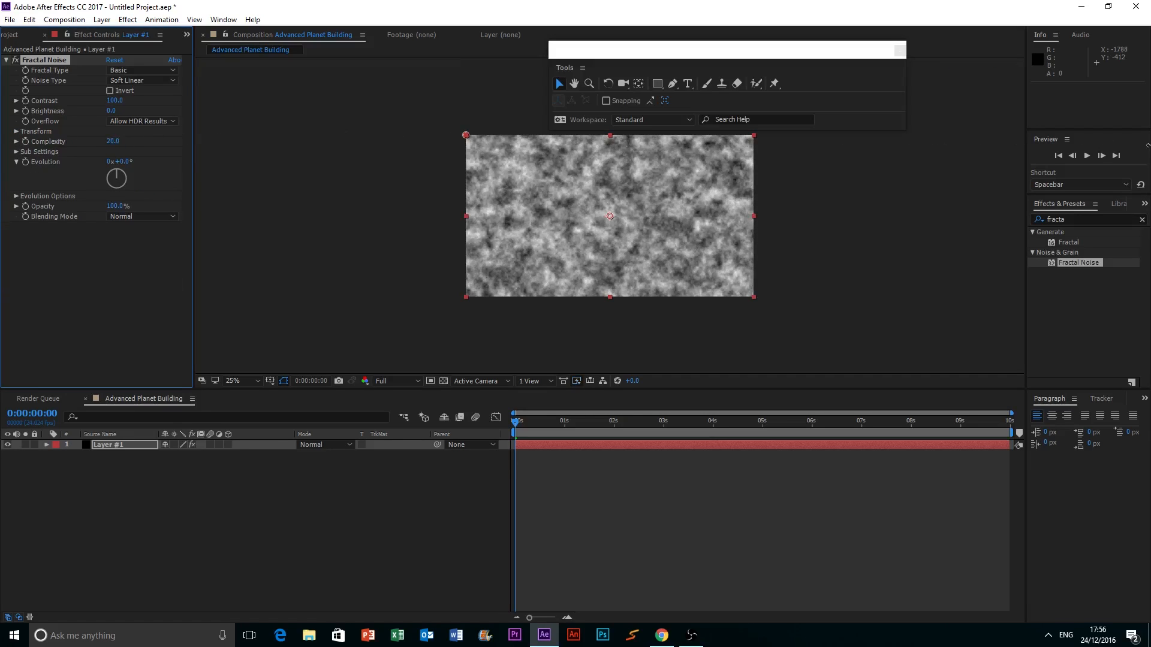
left_click(17, 132)
left_click_drag(118, 162, 41, 162)
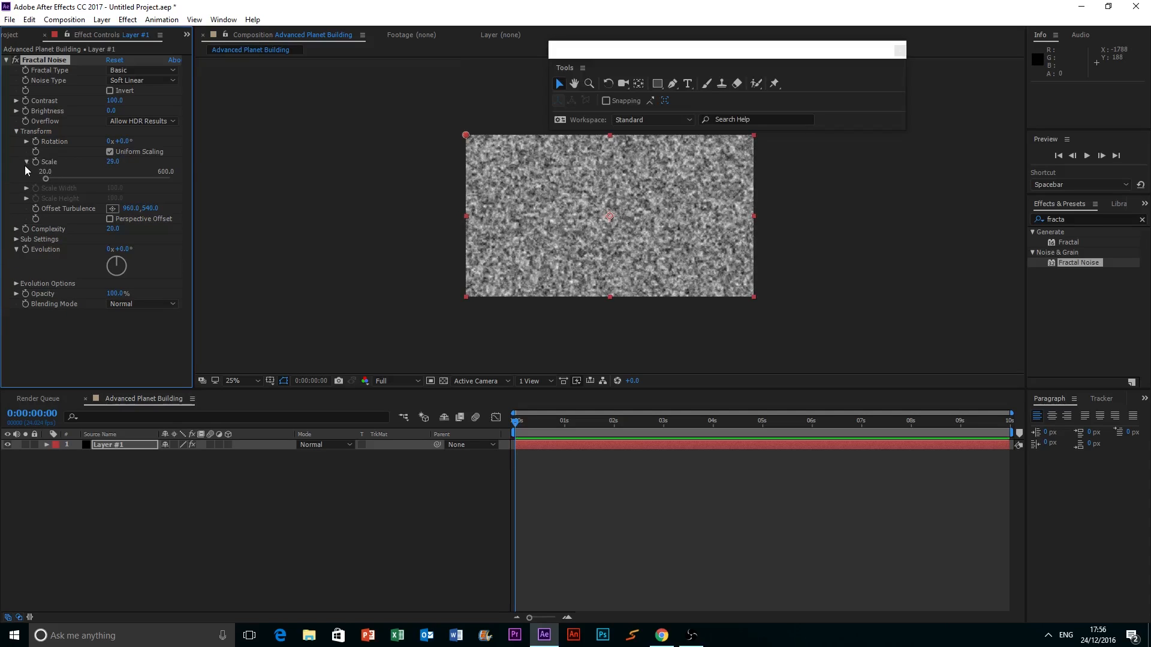
left_click(17, 129)
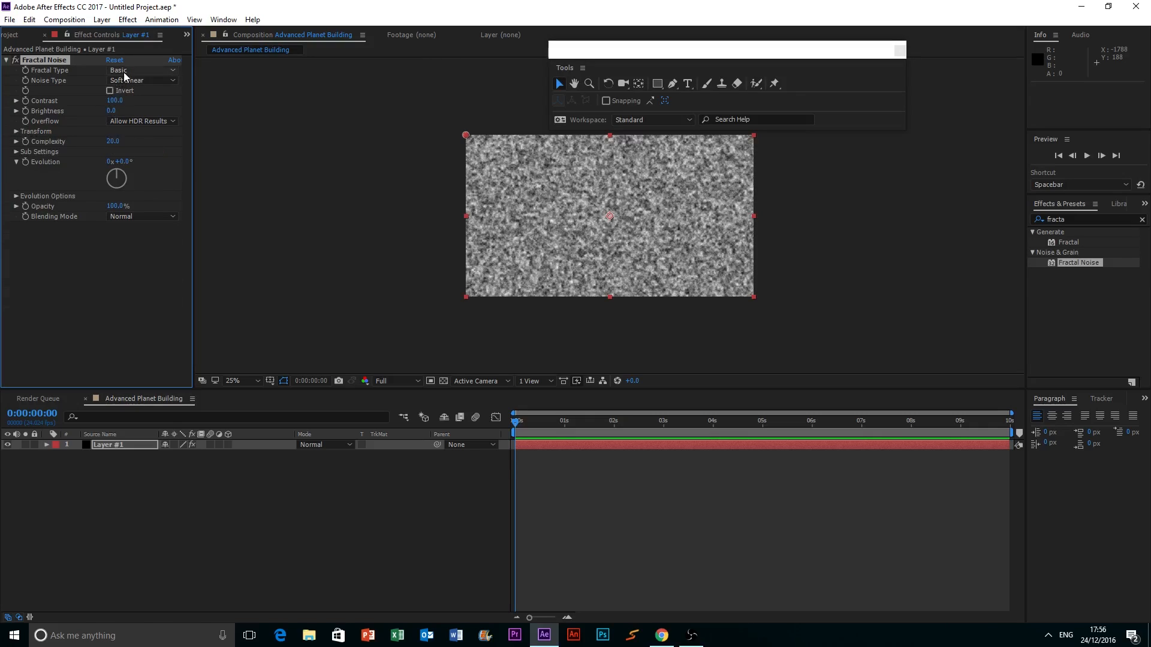
Change the fractal type to Dynamic Progressive and set the evolution to 162 degrees
left_click(138, 80)
left_click(141, 70)
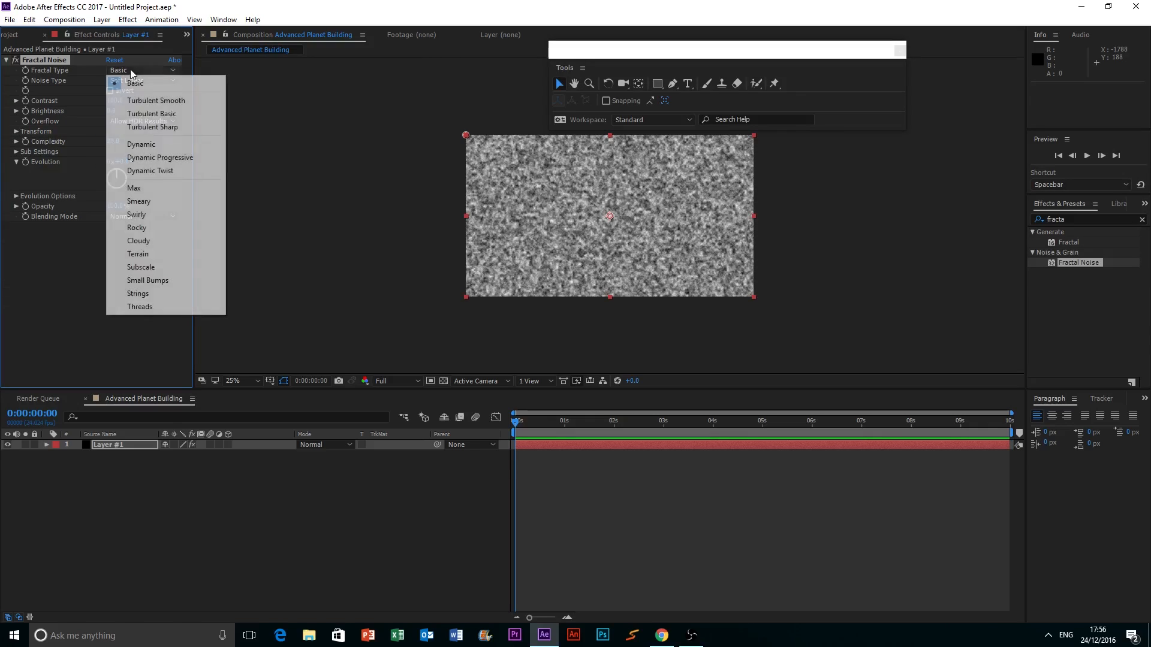
left_click(163, 158)
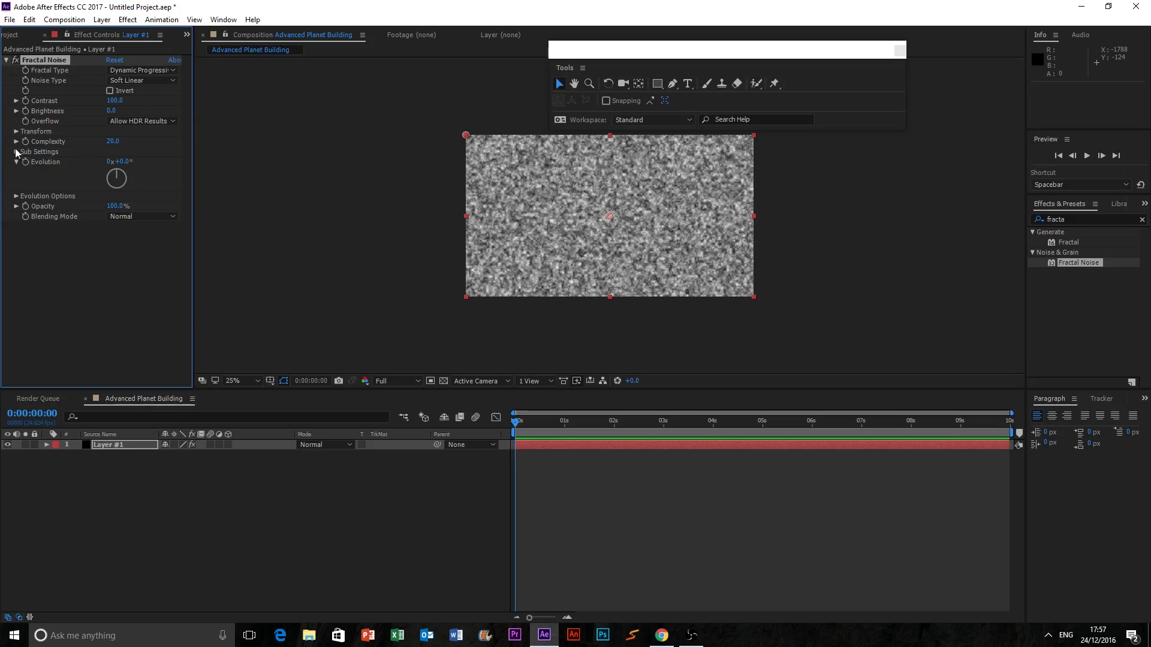
left_click_drag(122, 162, 214, 165)
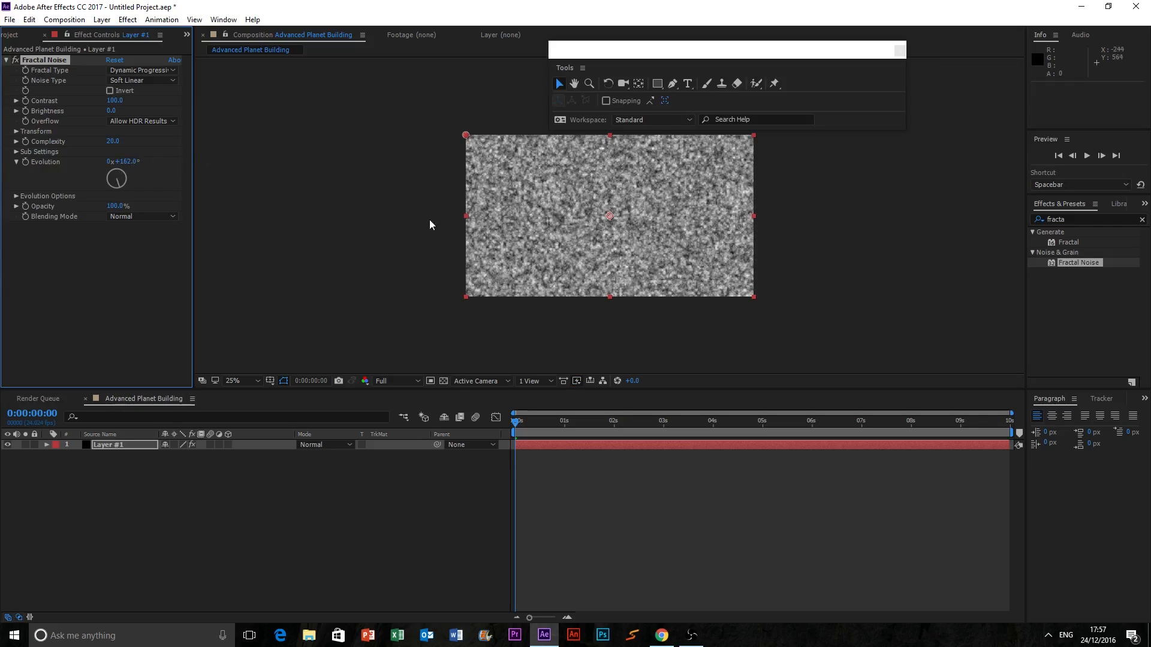
key("period")
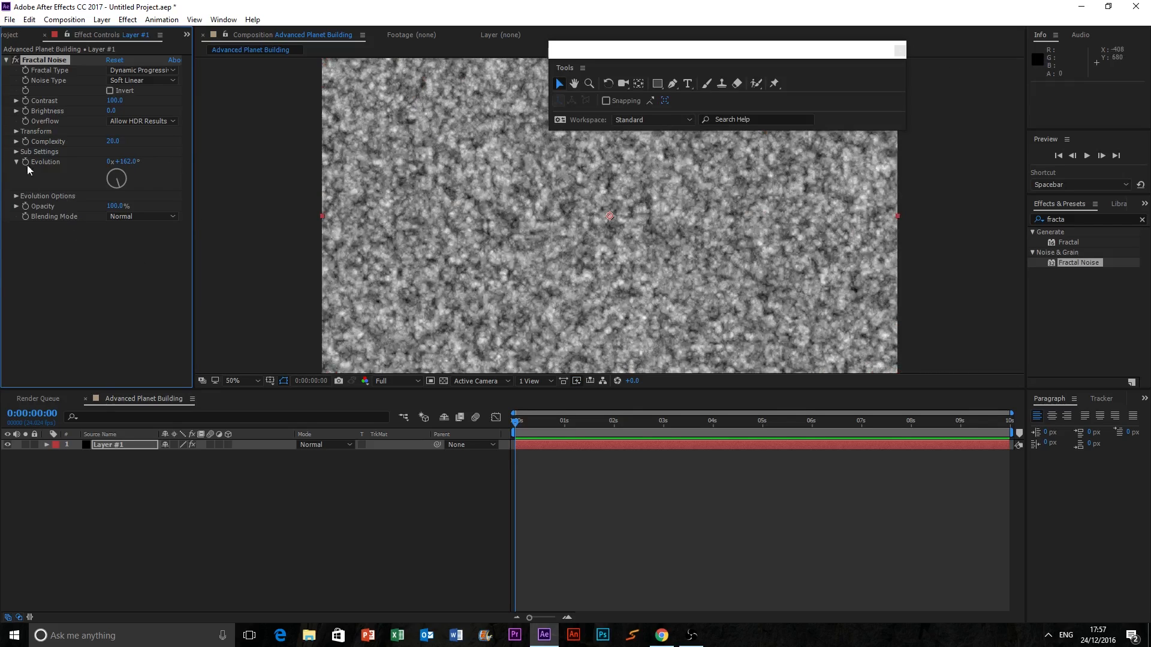
Set the Fractal Noise contrast to 79 and its brightness to -18
mouse_move(109, 106)
left_mouse_down()
mouse_move(142, 103)
mouse_move(97, 109)
left_mouse_up()
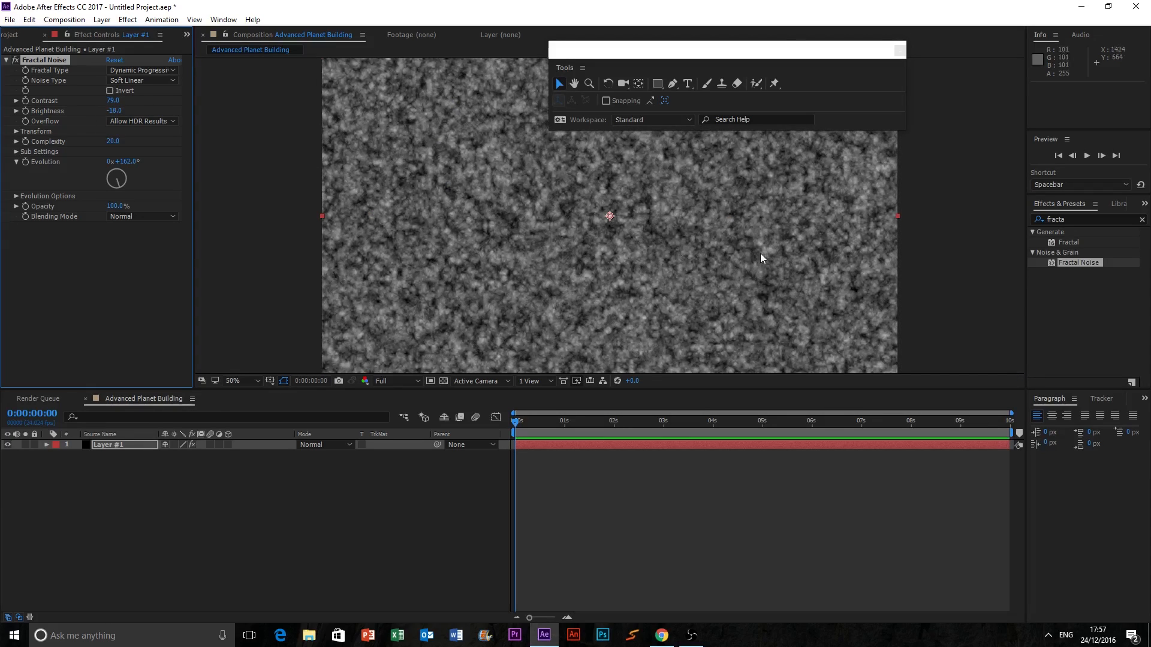
scroll(602, 232, "down", 2)
scroll(633, 352, "up", 2)
Add the expression time*150 to the Fractal Noise evolution
left_click(27, 164, "alt")
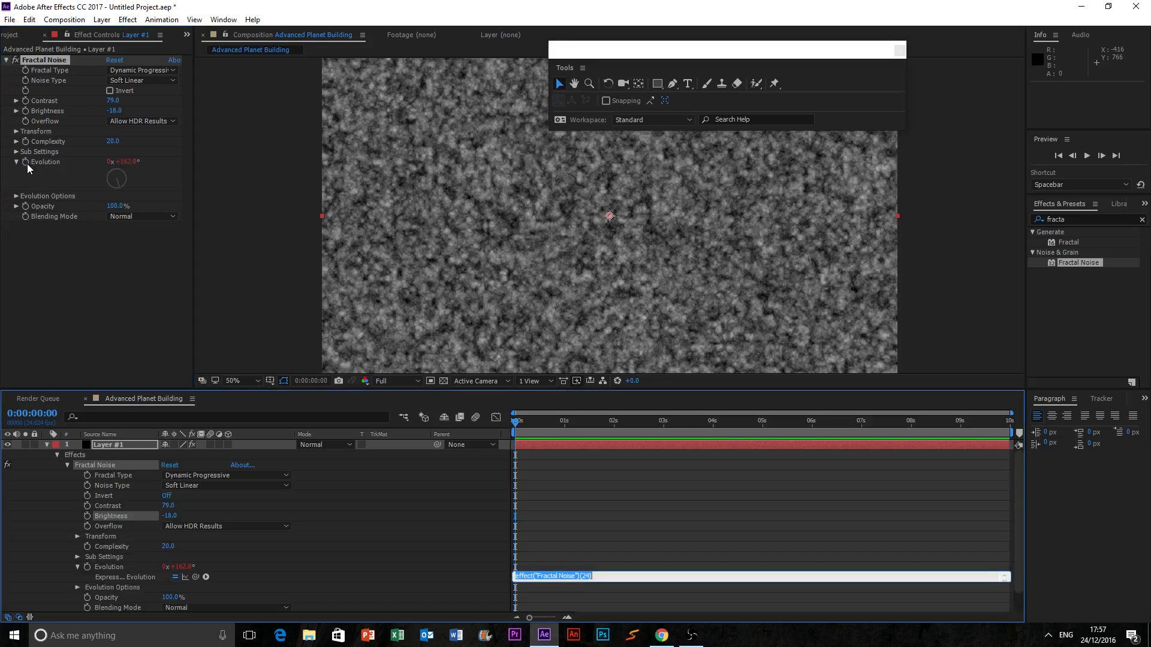
type("time*150")
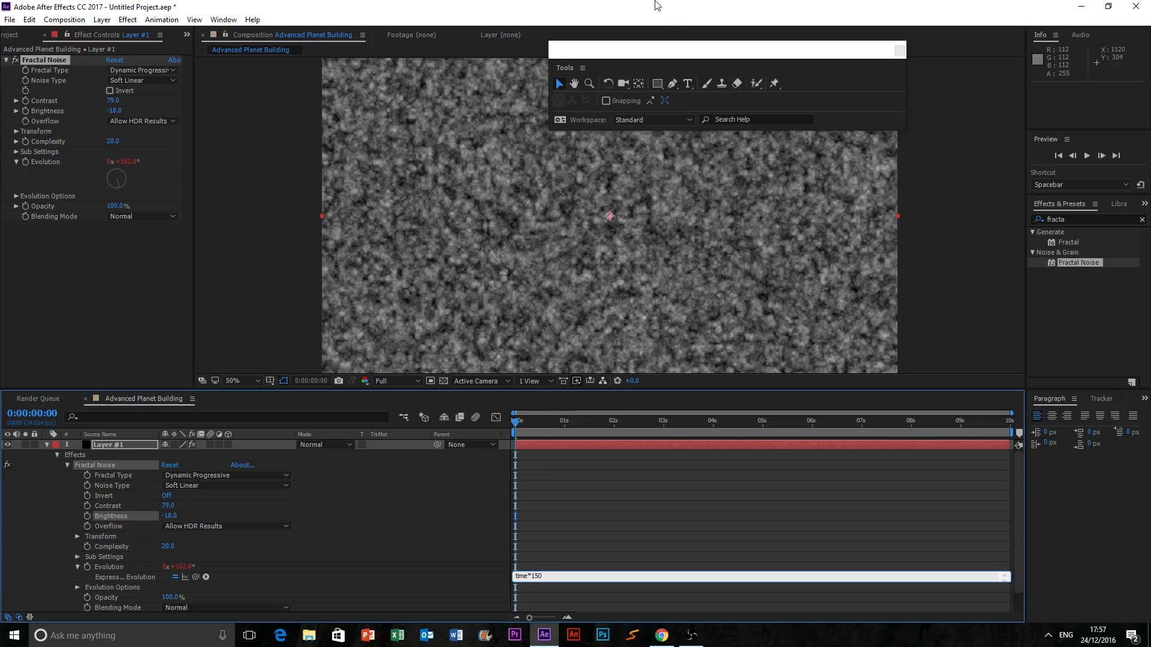
left_click(1018, 258)
Preview the animated noise briefly and return to the first frame
left_click(1088, 158)
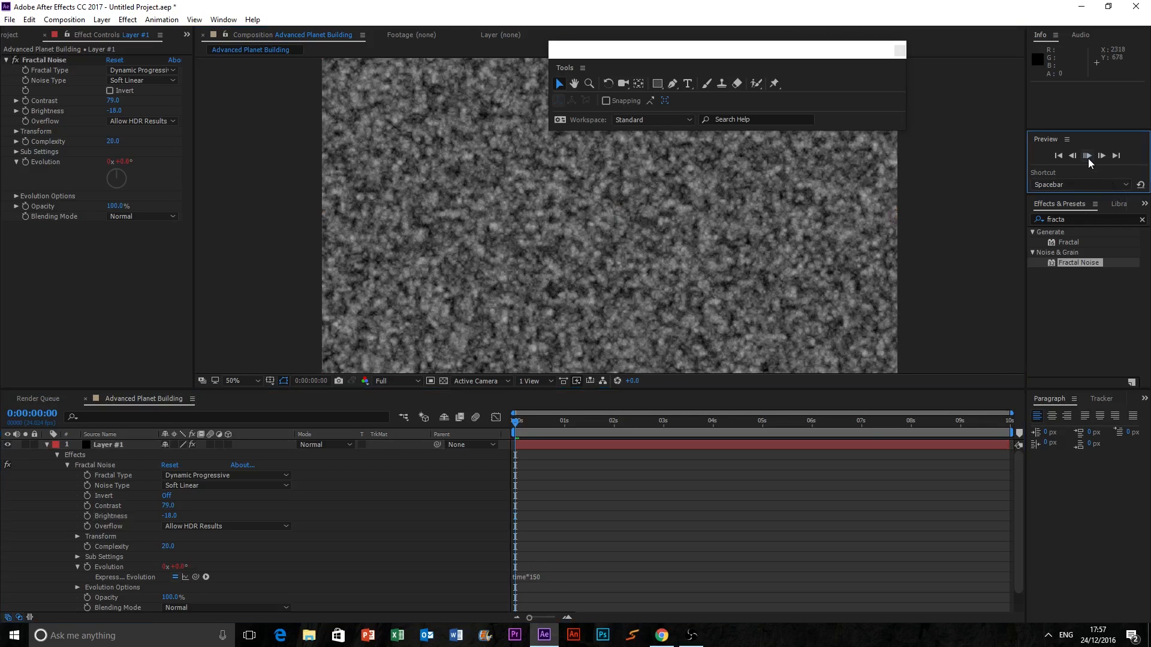
left_click(1088, 159)
left_click(1059, 155)
scroll(630, 178, "down", 1)
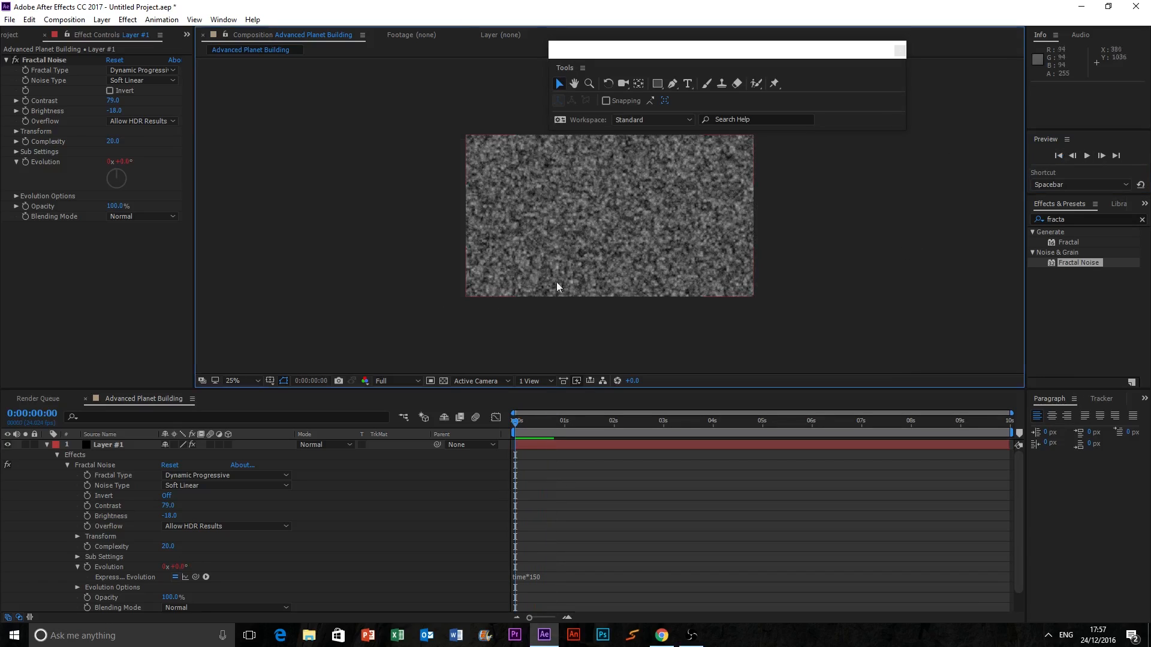
Collapse the layer and effect properties and duplicate Layer #1
left_click(47, 445)
left_click(126, 261)
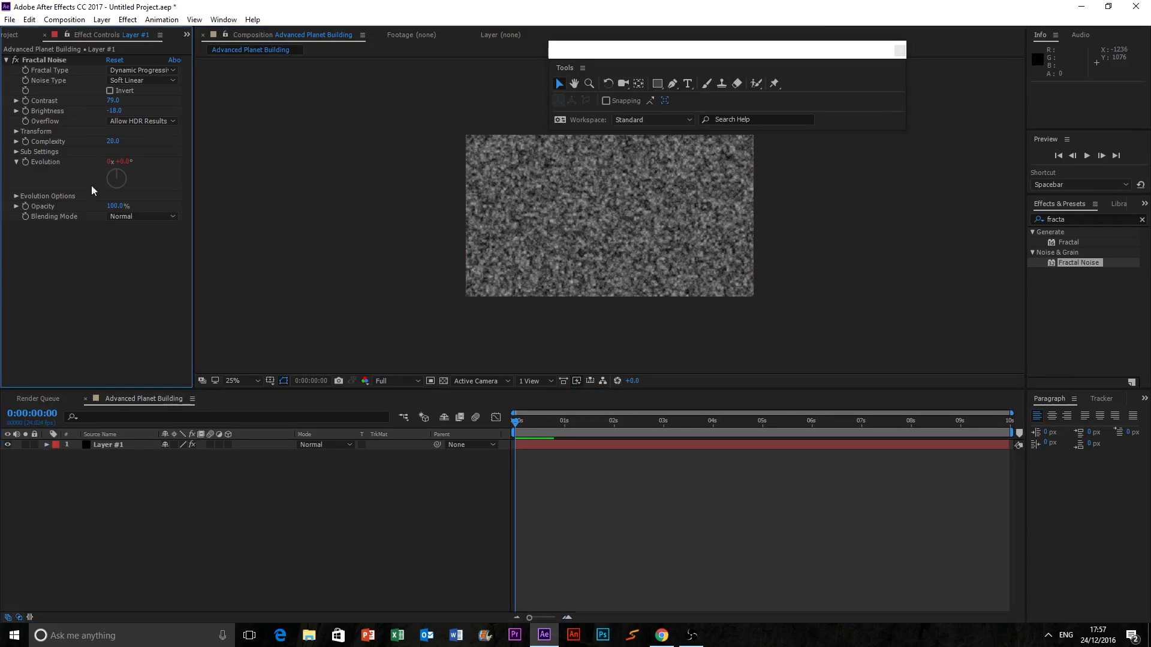
left_click(5, 60)
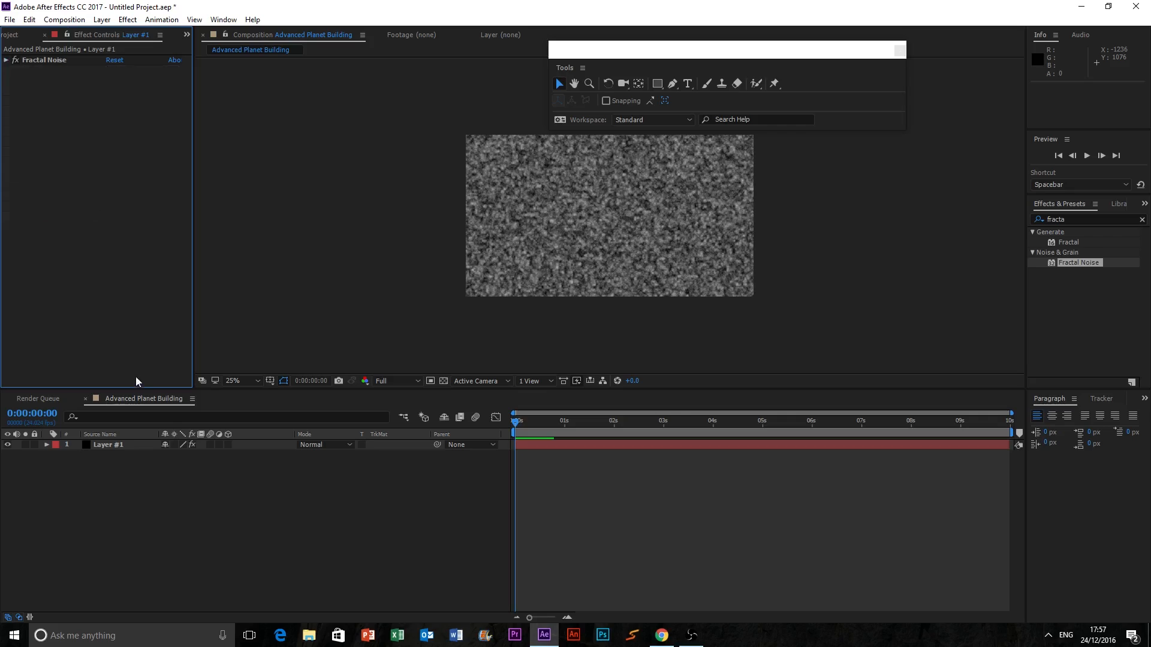
left_click(126, 444)
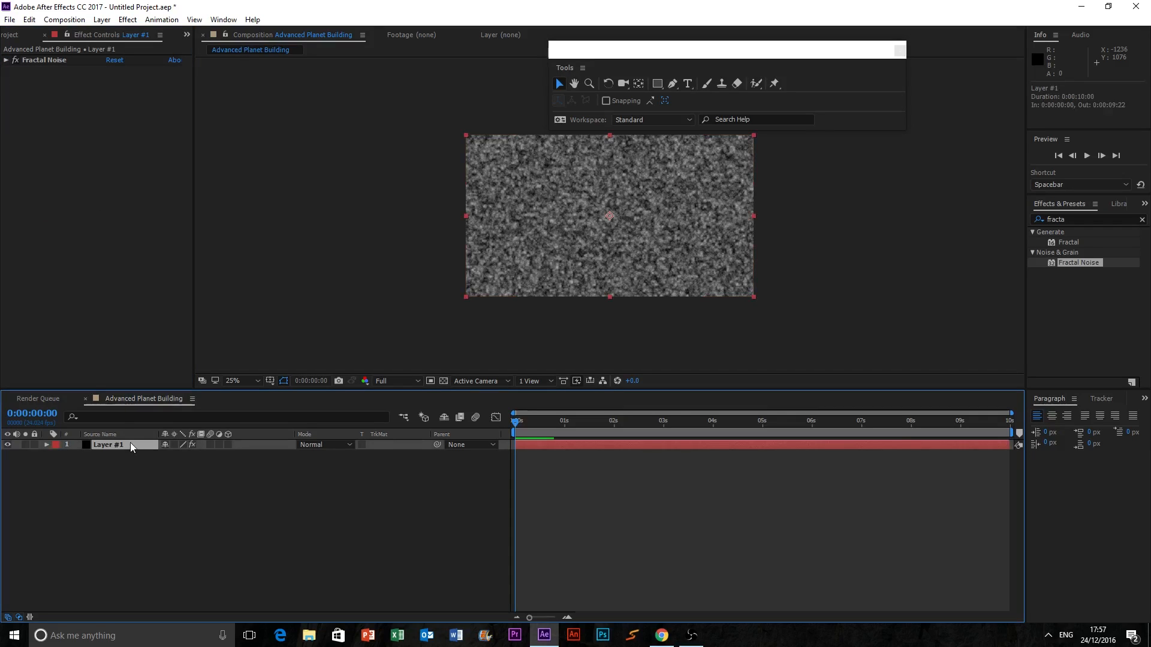
key("ctrl+d")
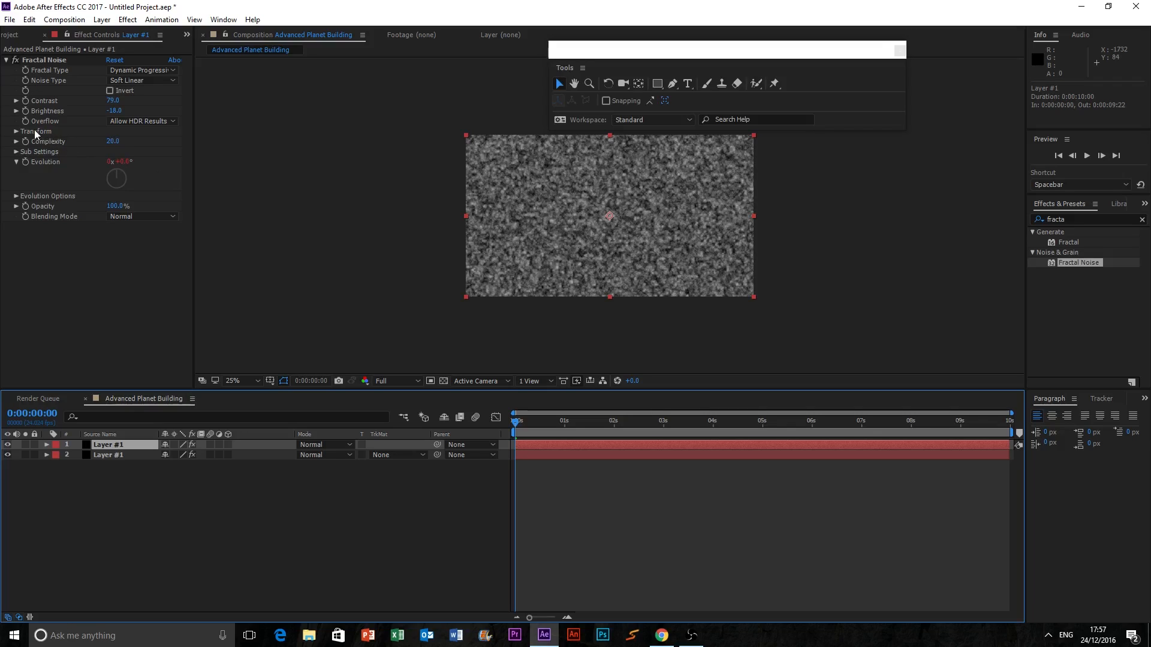
On the duplicated layer, set the Fractal Noise rotation to 174 degrees and the scale to 337.6
left_click(17, 132)
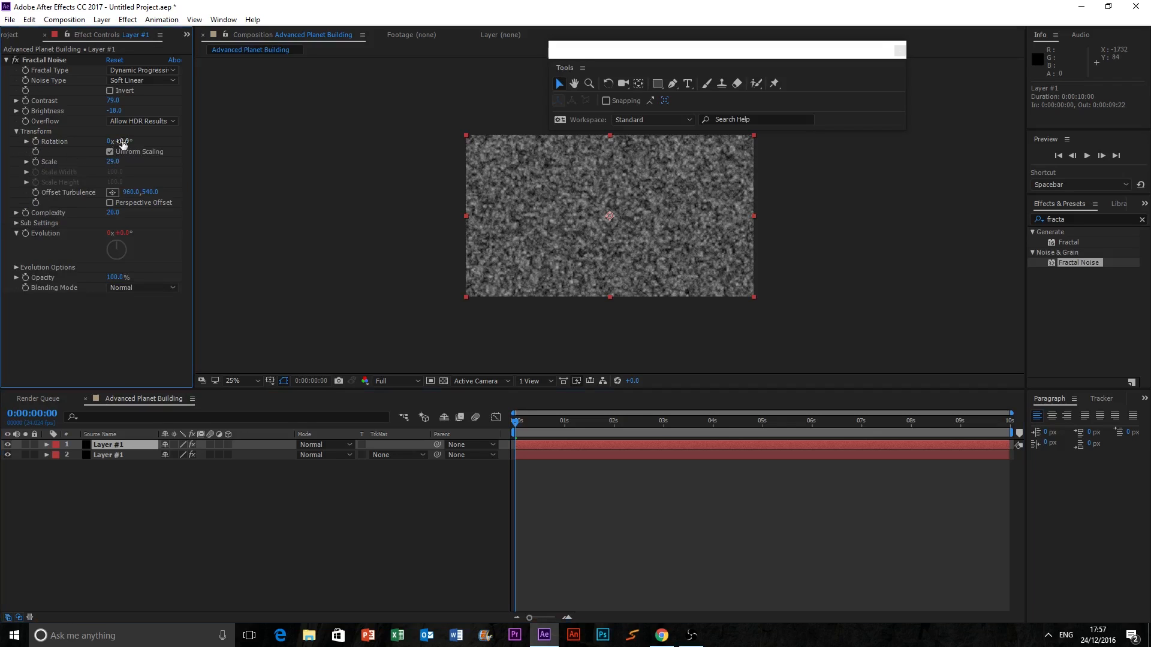
left_click_drag(123, 142, 226, 147)
left_click_drag(58, 177, 114, 177)
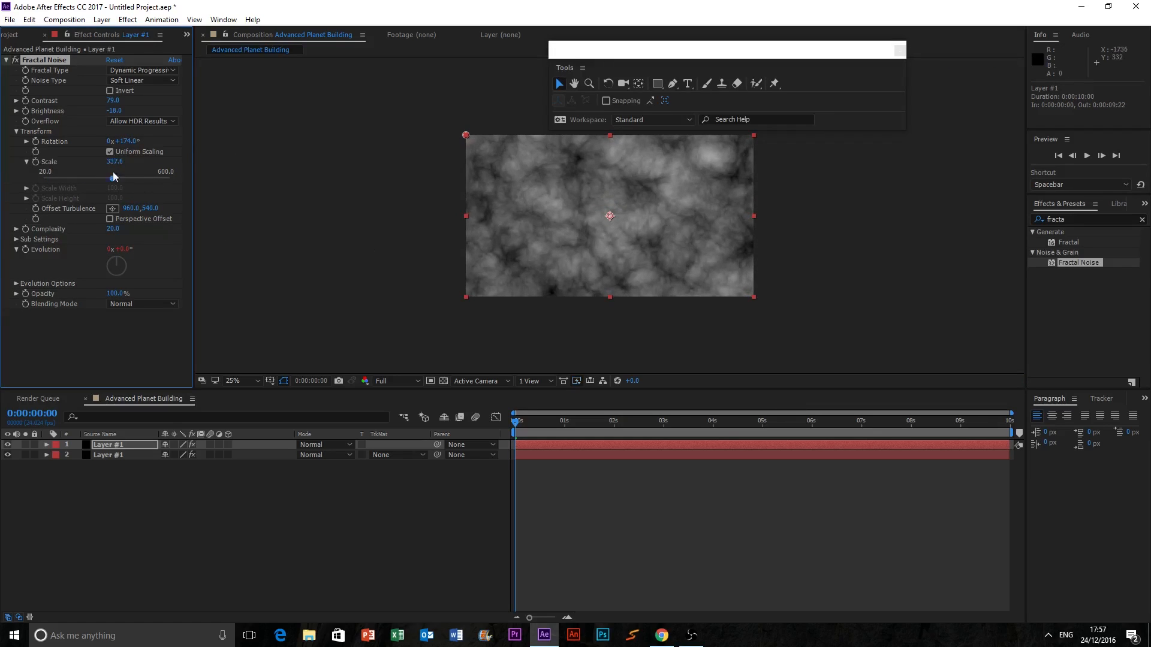
Set the duplicate's Fractal Noise contrast to 236, brightness to -61 and noise type to Linear
left_click_drag(113, 100, 198, 95)
left_click_drag(108, 110, 83, 110)
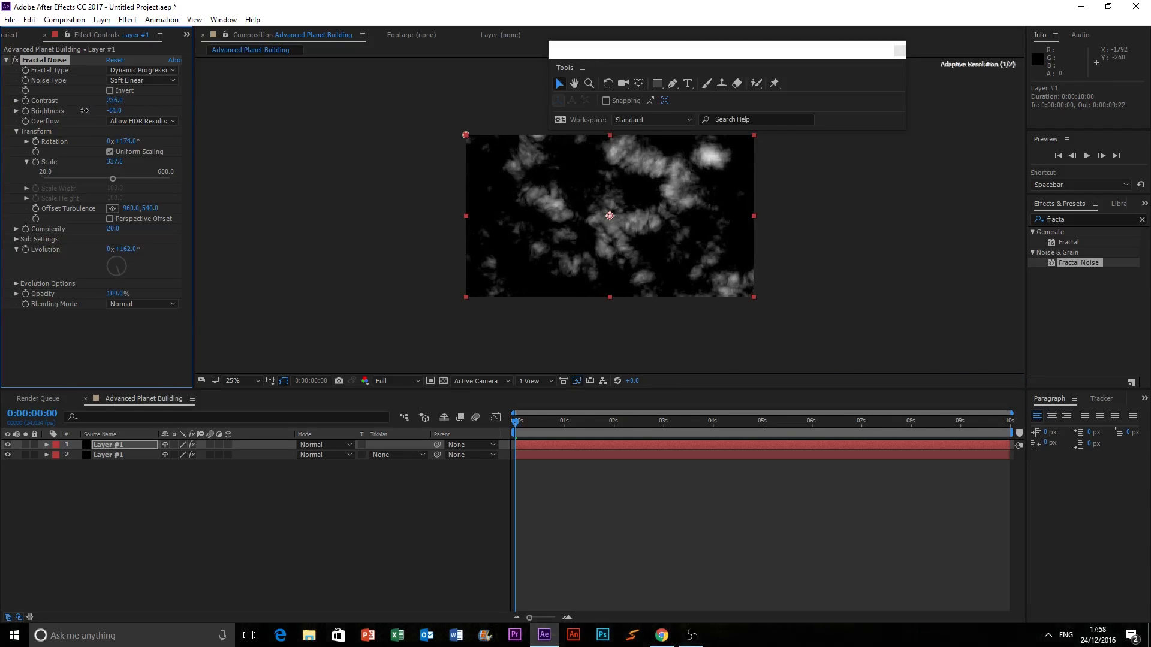
left_click(147, 80)
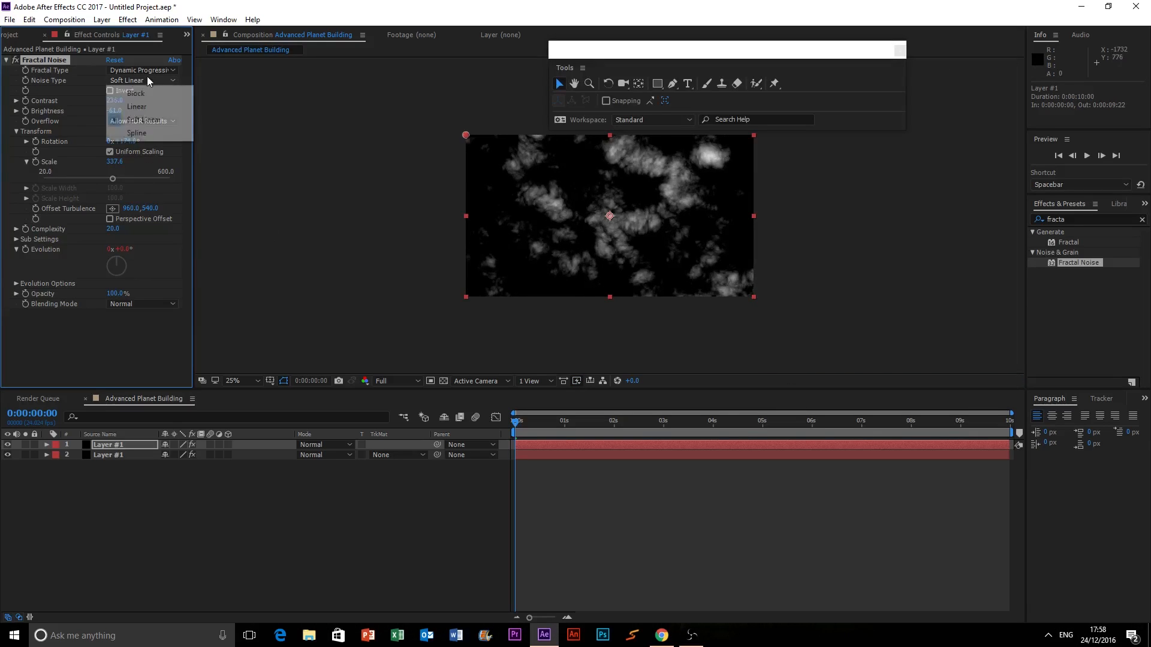
left_click(146, 108)
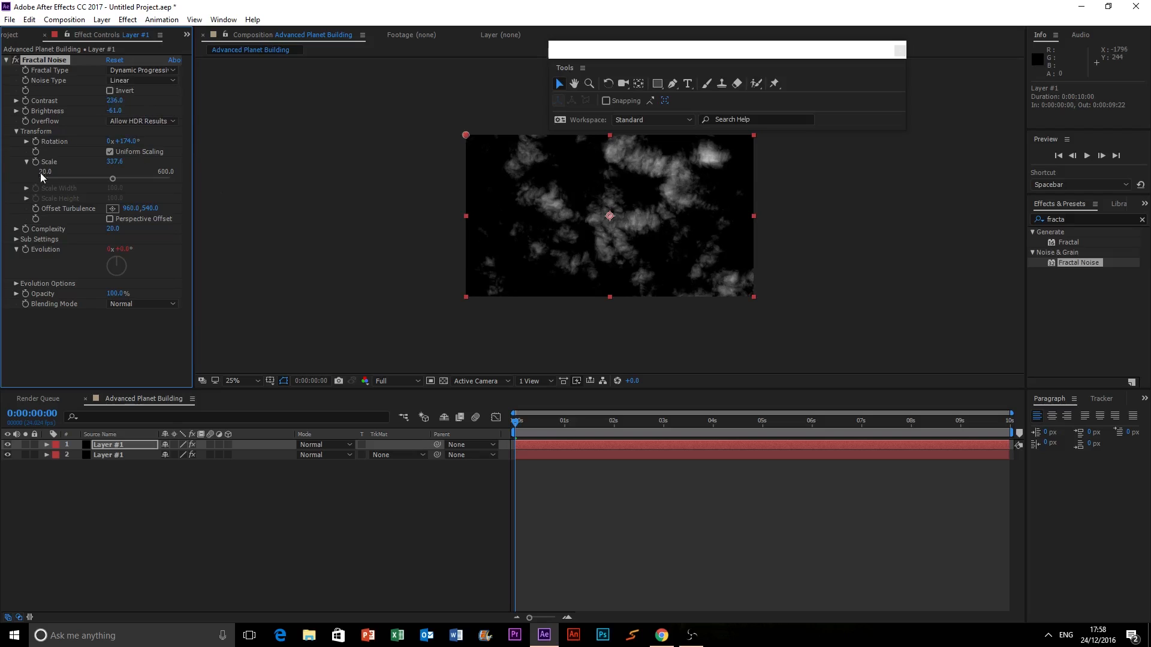
Collapse the effect settings and set the upper Layer #1's blending mode to Screen
left_click(7, 60)
left_click(716, 318)
left_click(557, 270)
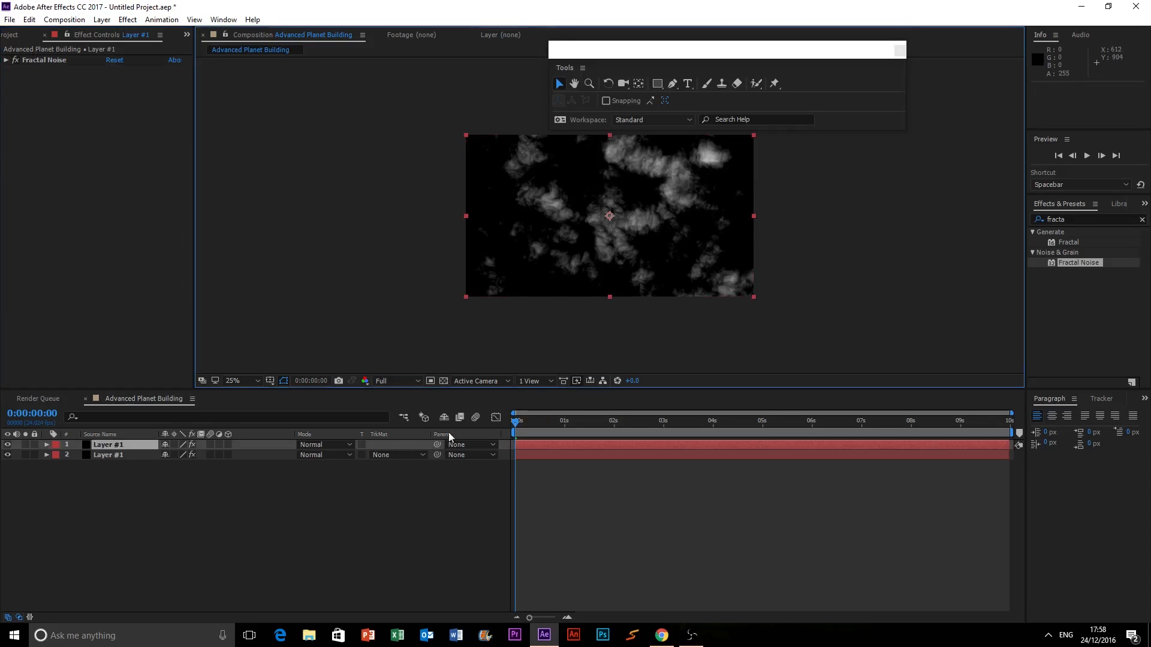
left_click(316, 447)
left_click(372, 248)
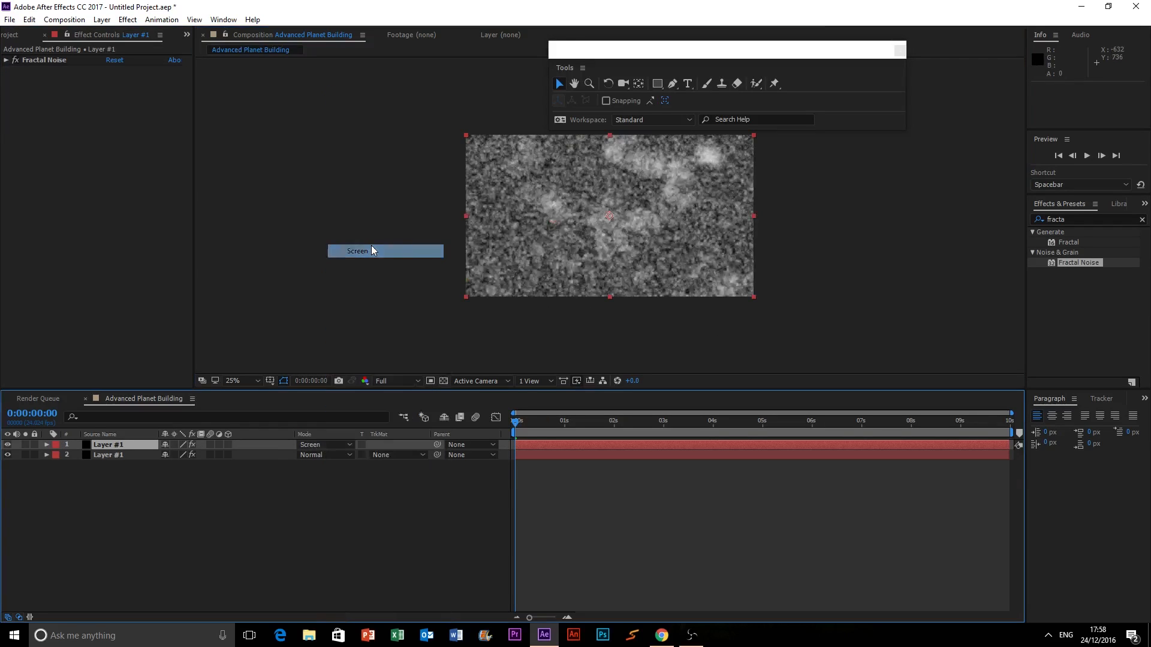
Apply the Curves effect to the lower Layer #1, below its Fractal Noise effect
left_click(889, 315)
scroll(711, 249, "up", 2)
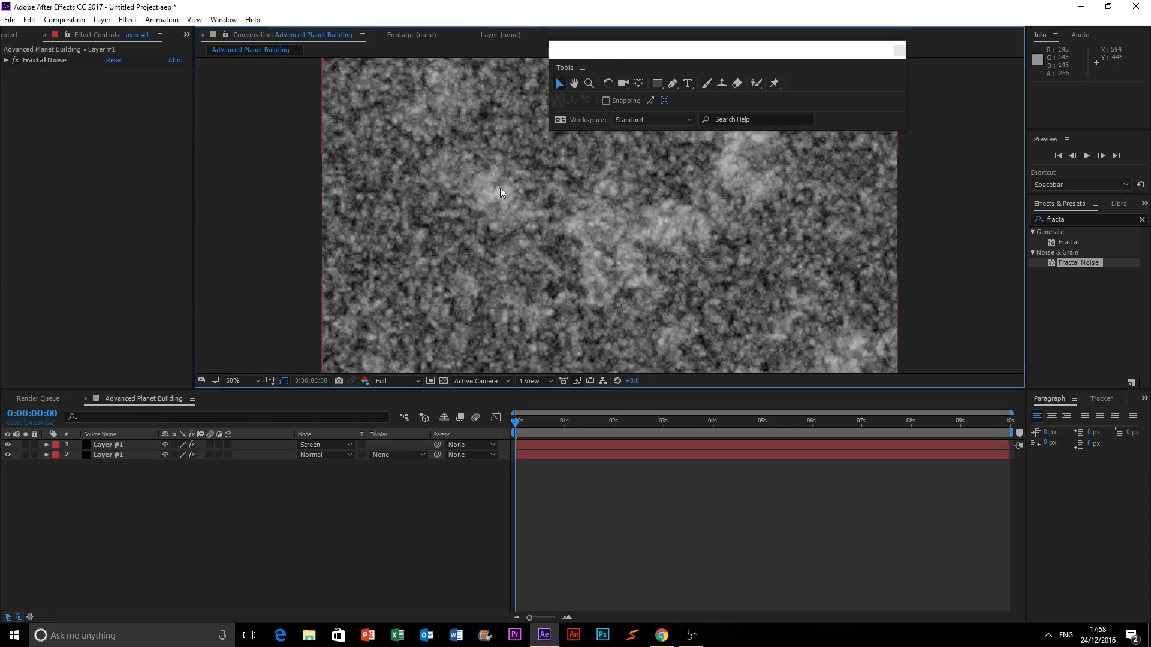
scroll(500, 188, "down", 2)
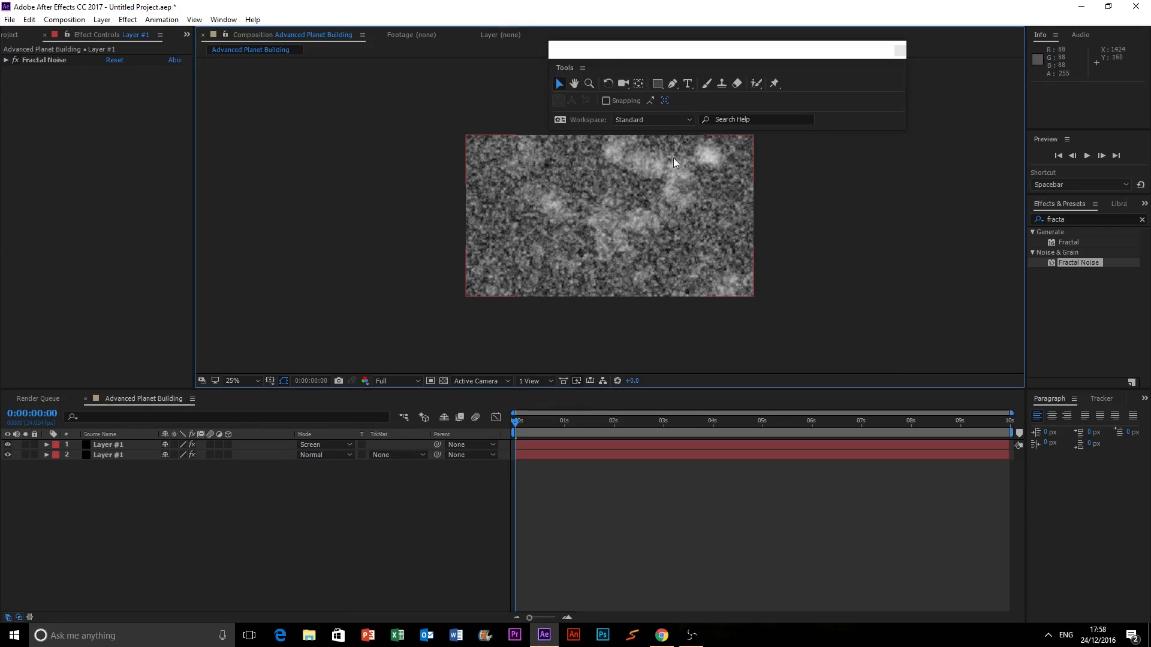
left_click(100, 445)
left_click(99, 455)
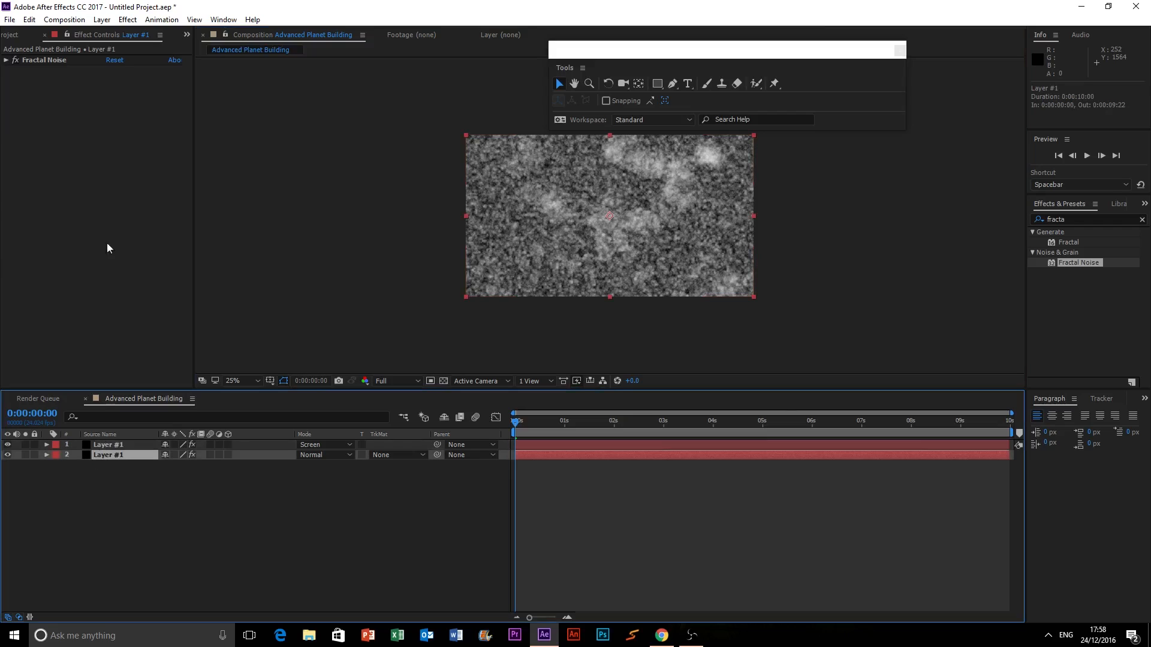
double_click(1056, 219)
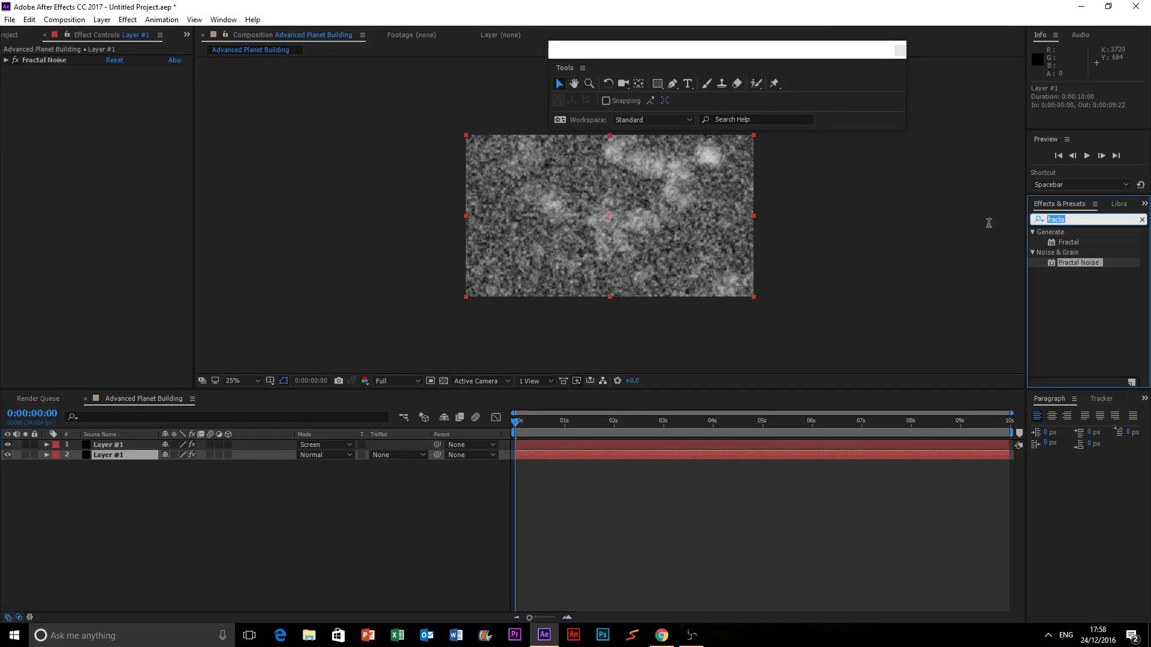
type("curves")
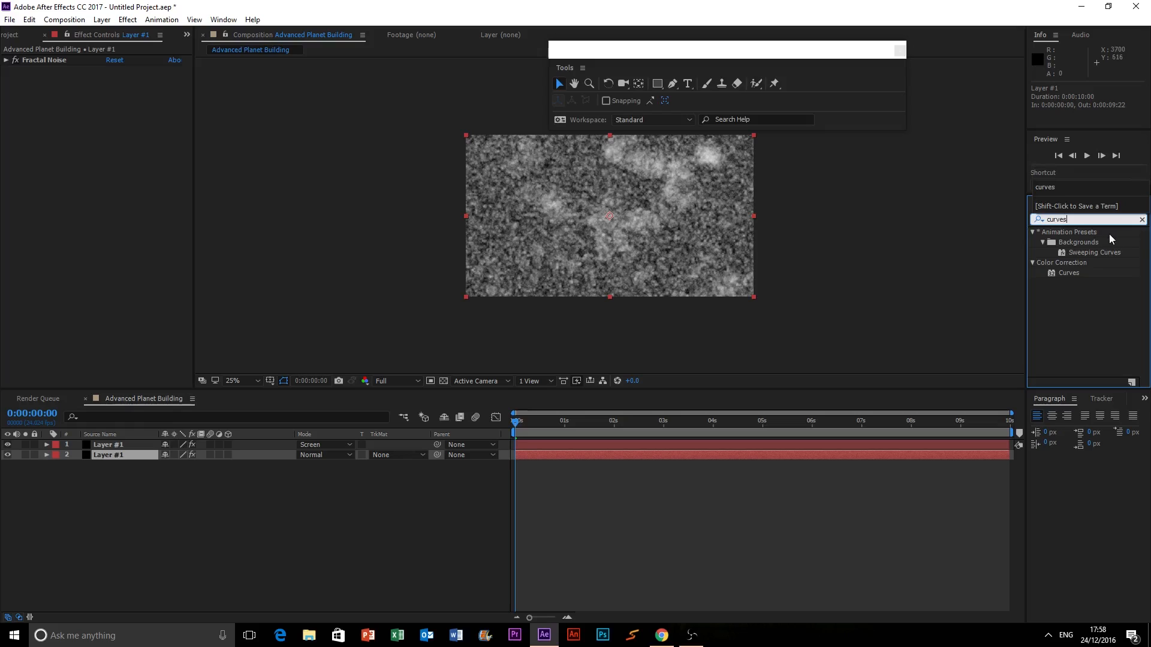
left_click_drag(1069, 273, 96, 187)
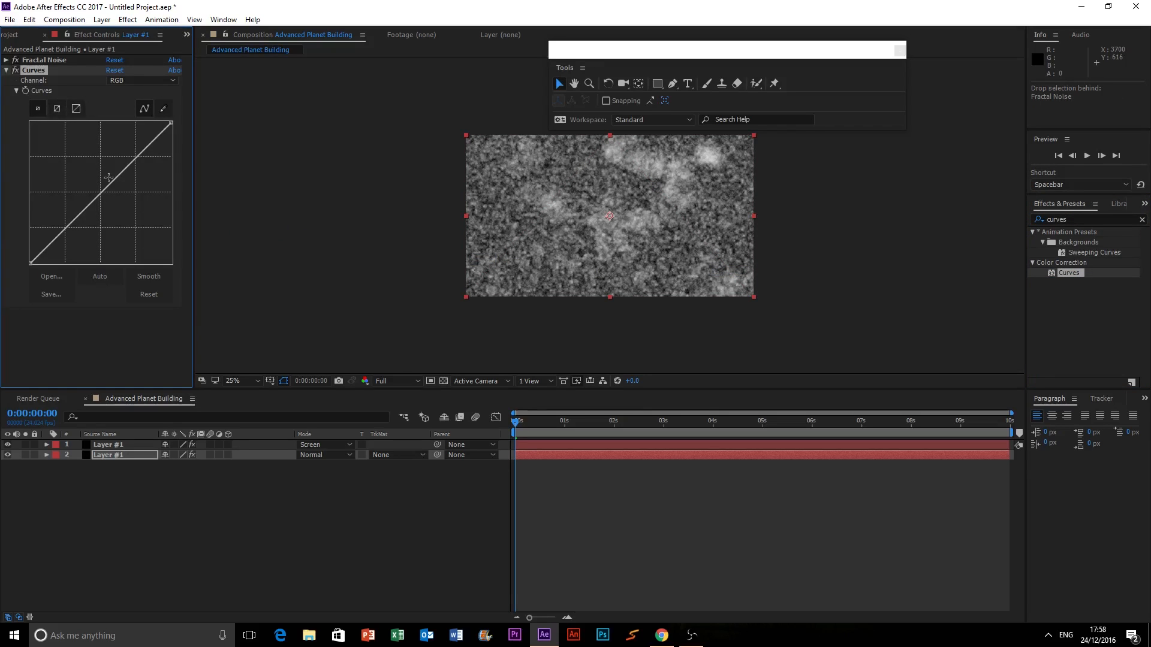
Tint the lower layer yellow-green with Curves by raising the RGB, Red and Green curves and lowering the Blue curve
left_click_drag(112, 182, 108, 161)
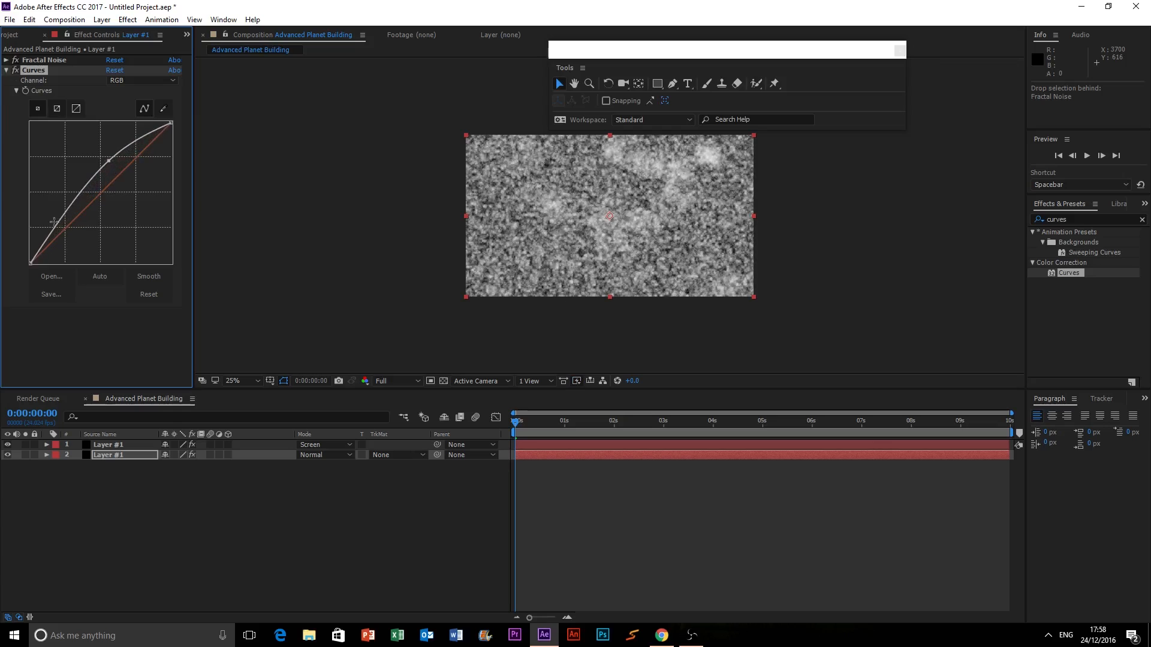
left_click_drag(61, 221, 117, 207)
scroll(788, 285, "up", 2)
scroll(787, 286, "down", 1)
scroll(786, 285, "up", 1)
scroll(786, 285, "down", 2)
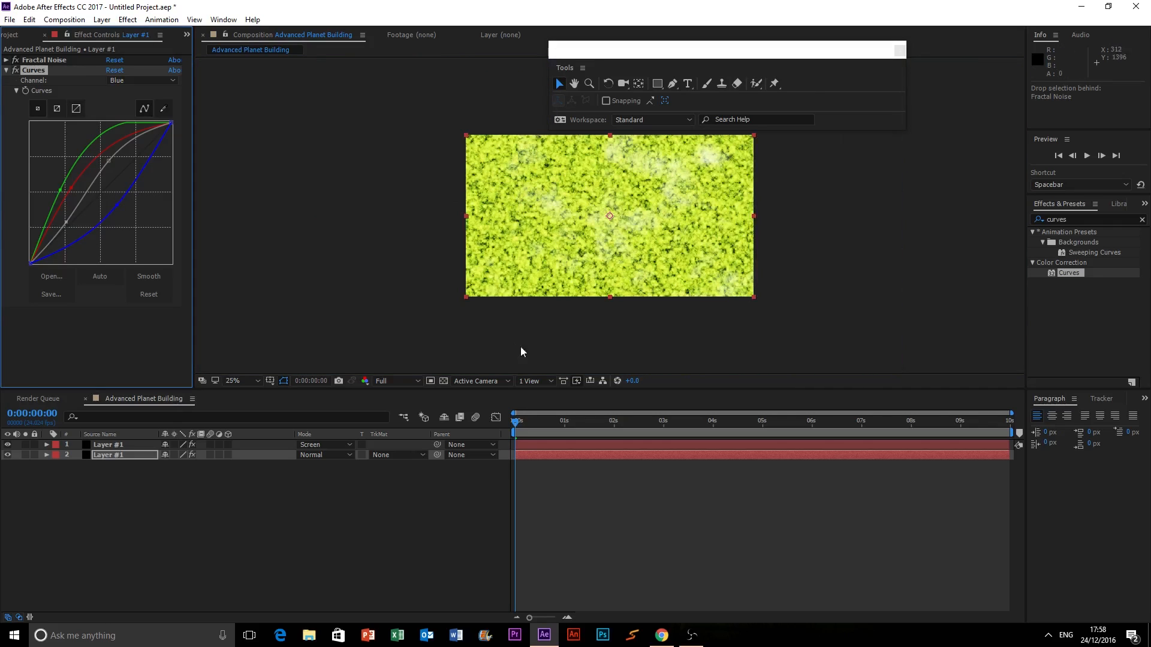
Add Curves to the upper Layer #1 and colour it red-orange by raising RGB and Red and lowering Green and Blue
left_click(103, 446)
left_click_drag(1067, 273, 138, 229)
left_click_drag(107, 188, 144, 215)
scroll(624, 237, "up", 3)
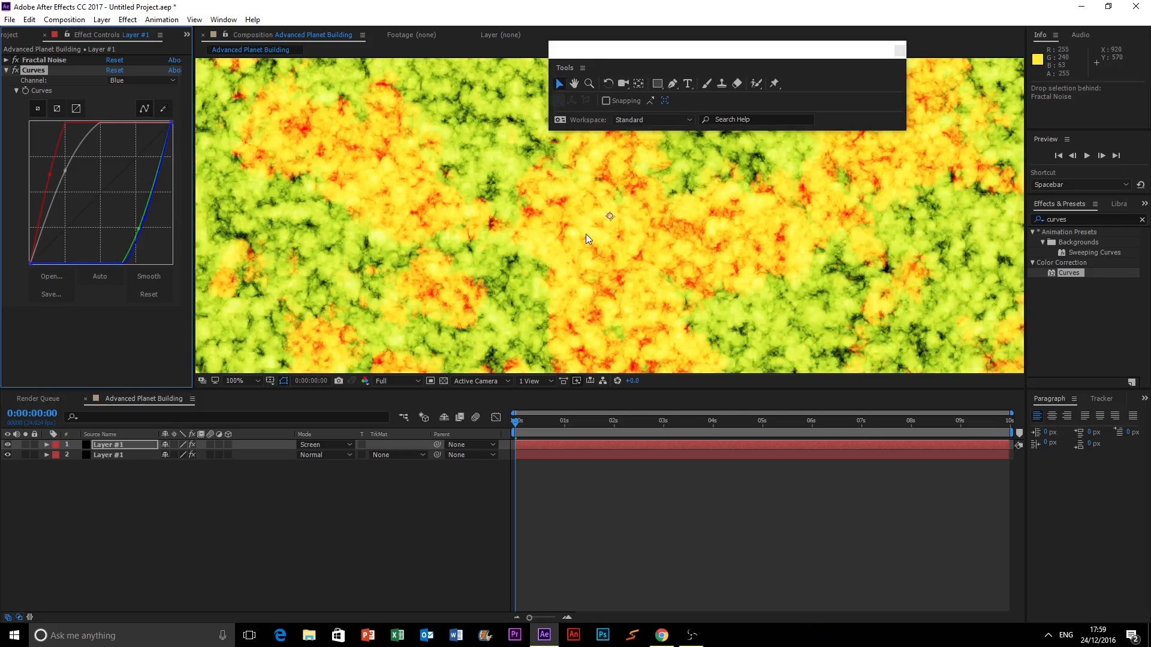
scroll(585, 234, "down", 3)
scroll(739, 273, "up", 1)
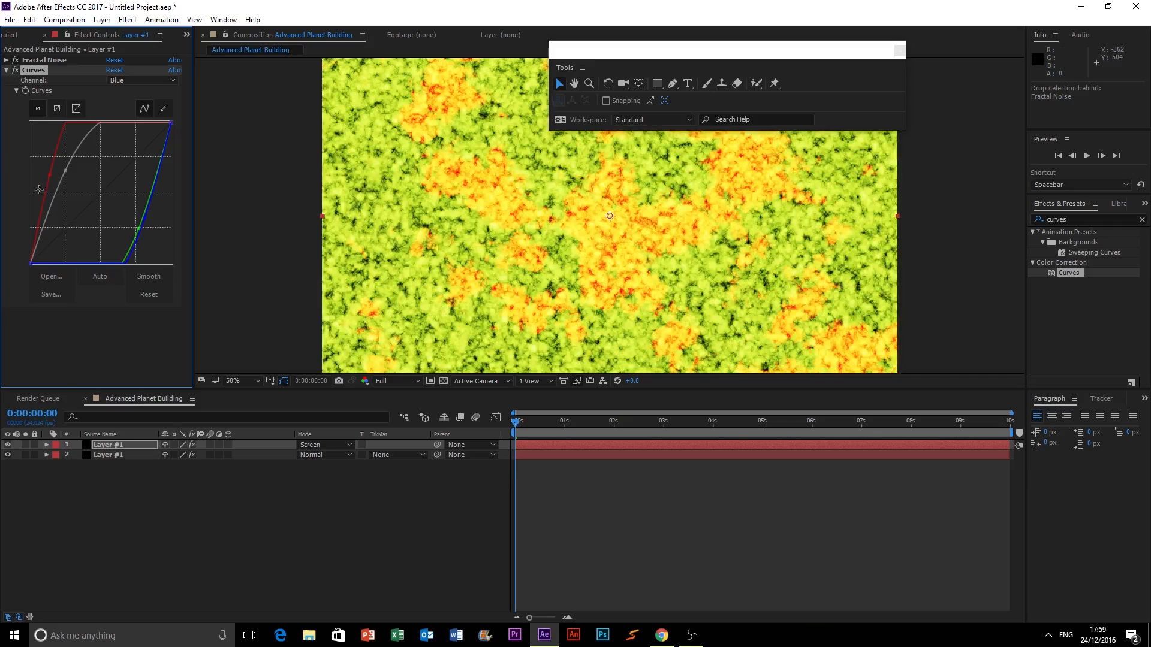
left_click(7, 71)
left_click(275, 278)
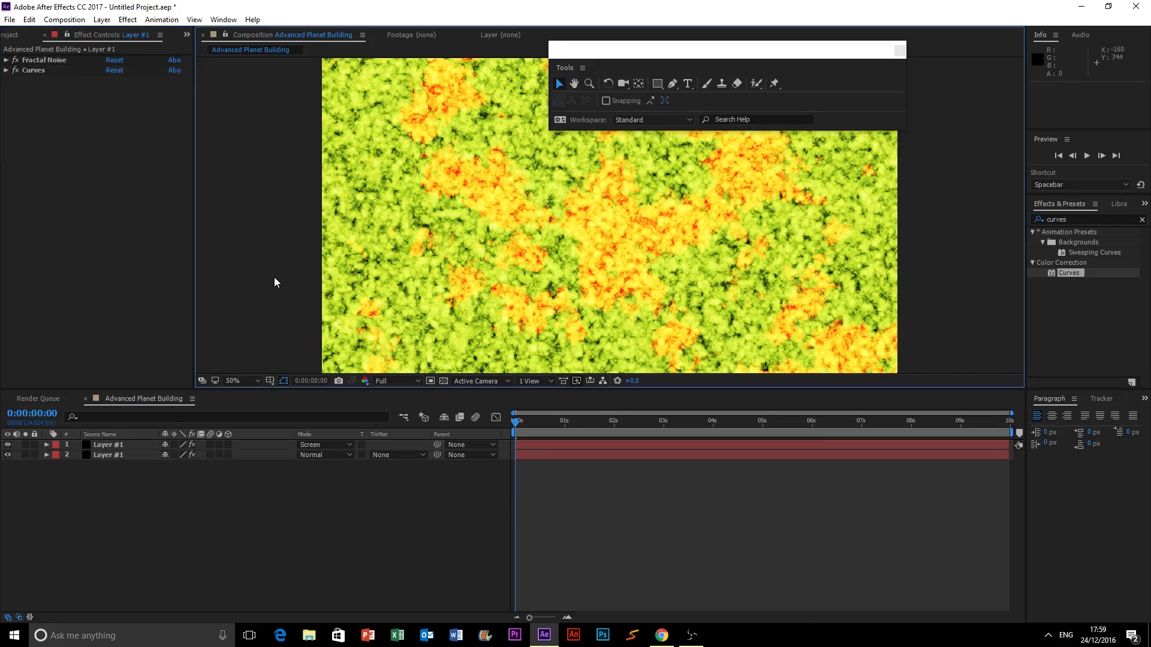
scroll(771, 285, "down", 2)
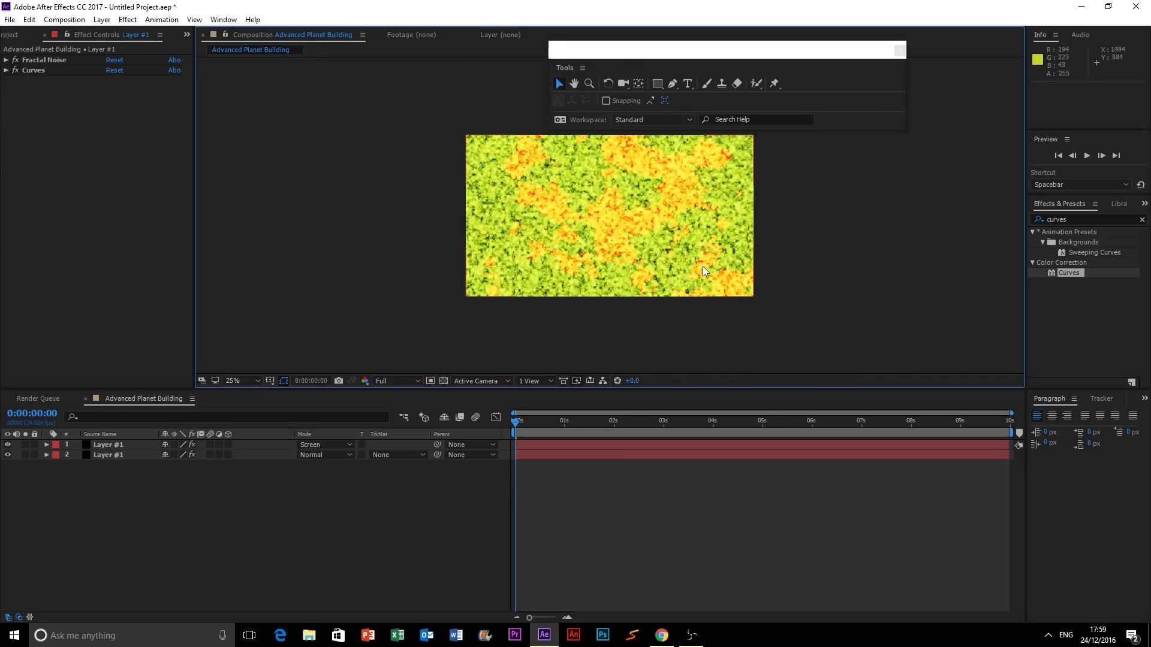
scroll(707, 224, "up", 2)
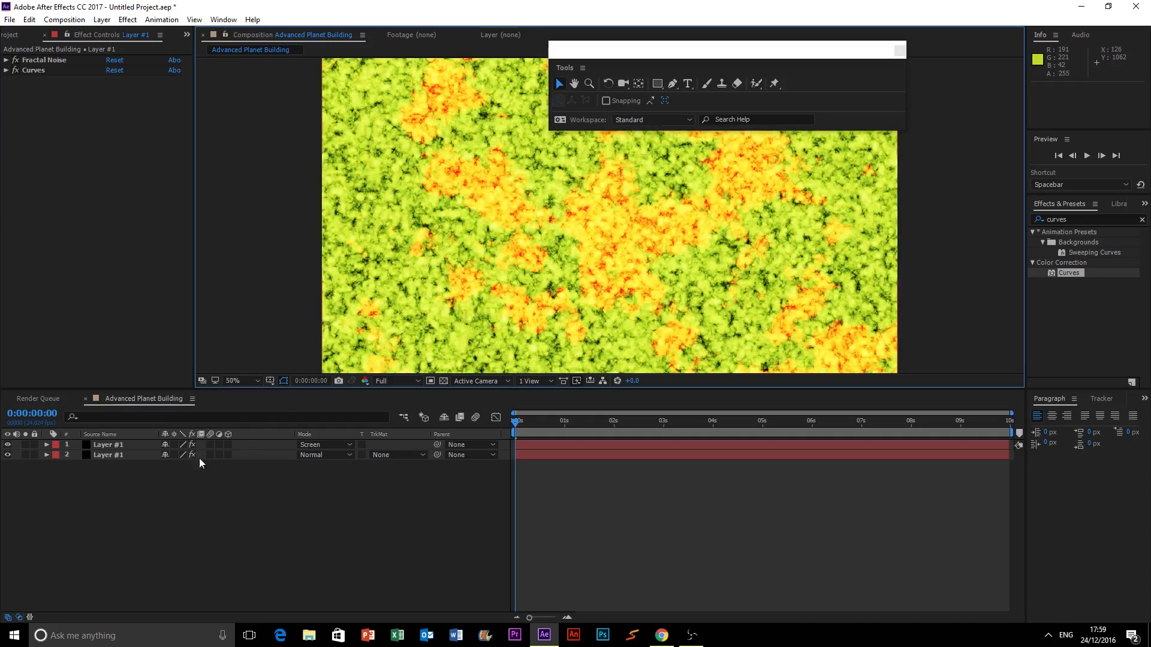
Pre-compose both Layer #1 solids into a new composition named Planet, moving all attributes into it
left_click(131, 445)
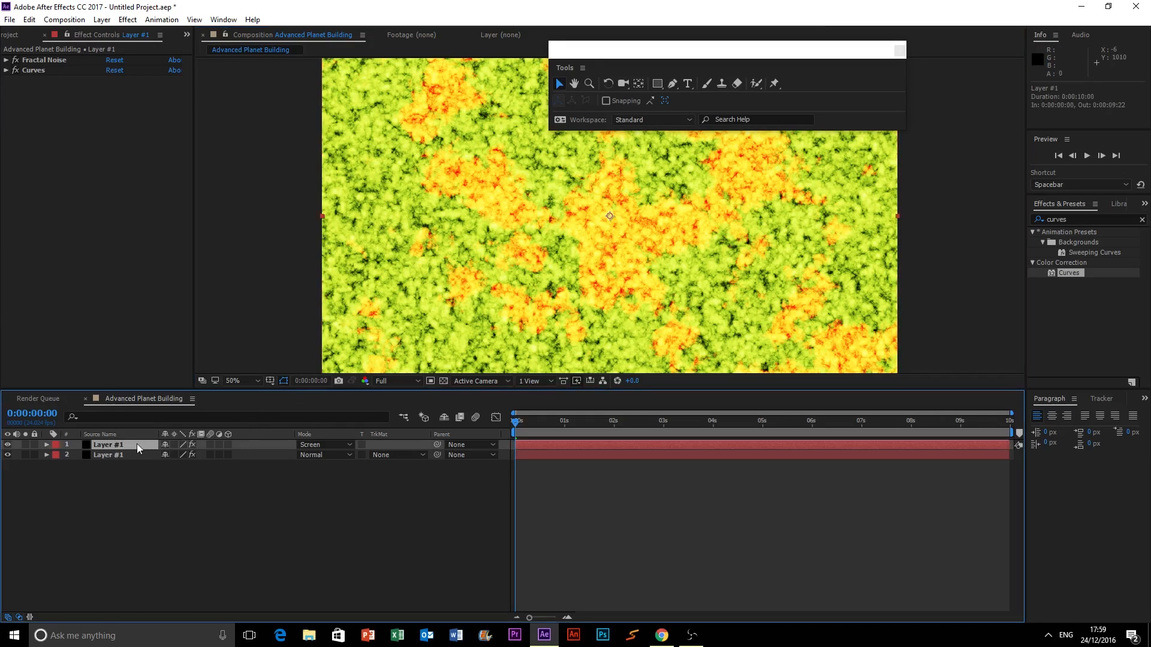
scroll(618, 231, "down", 2)
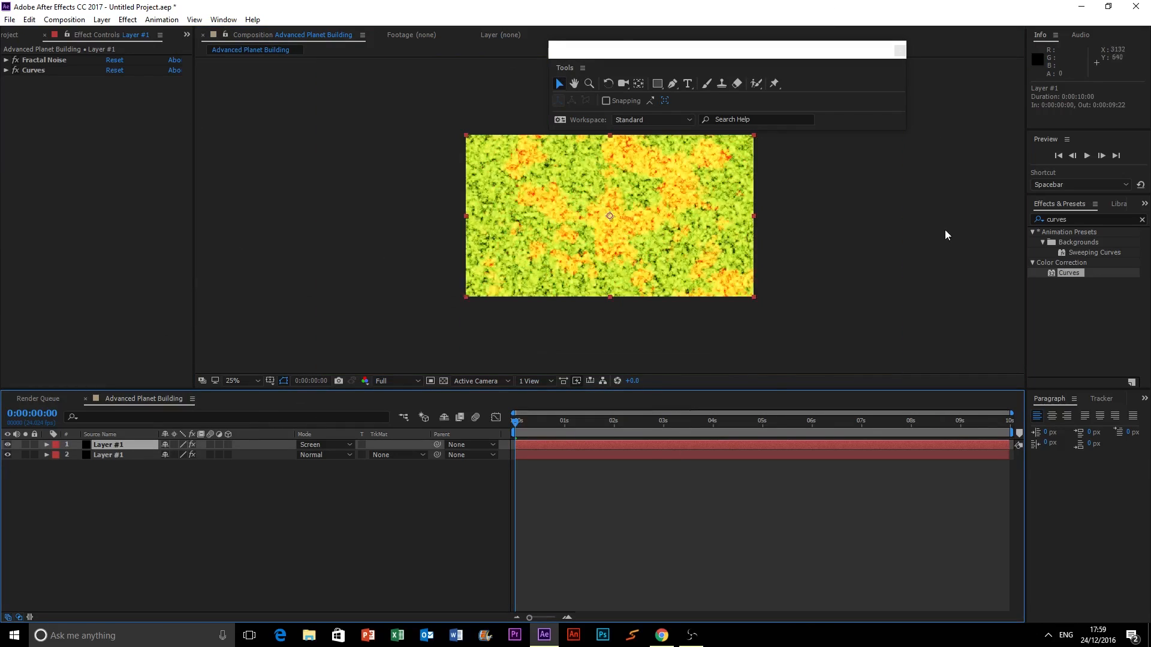
left_click(927, 231)
left_click(136, 444)
left_click(124, 455, "shift")
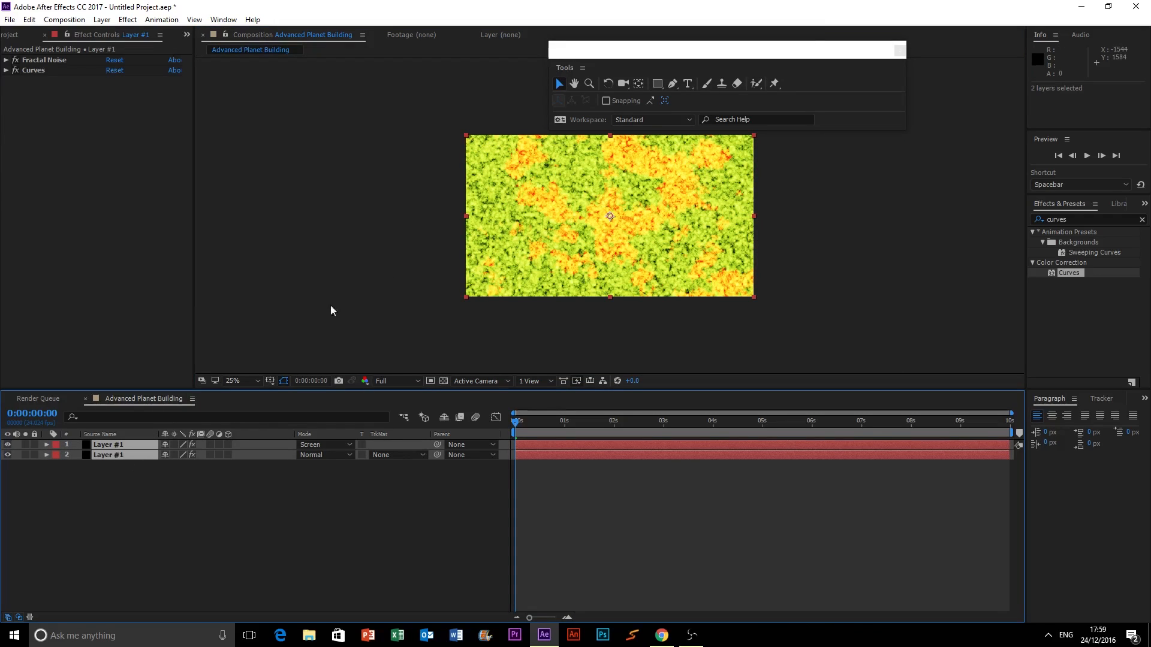
left_click(103, 27)
left_click(157, 467)
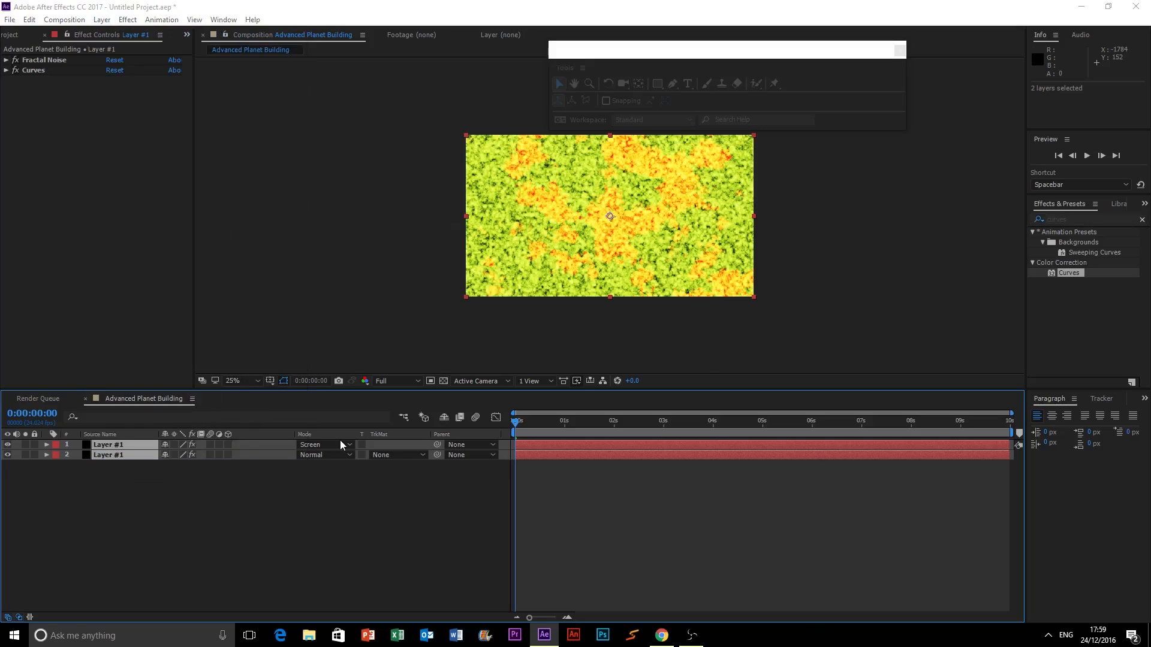
double_click(570, 252)
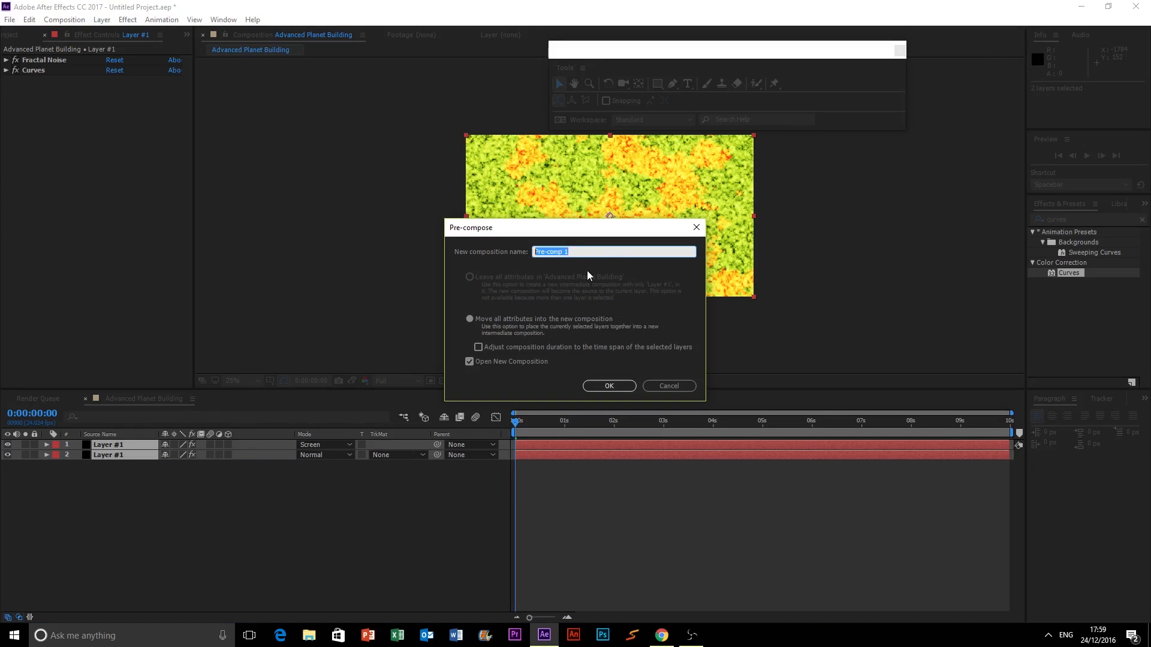
key("BackSpace")
type("Planet")
left_click(607, 386)
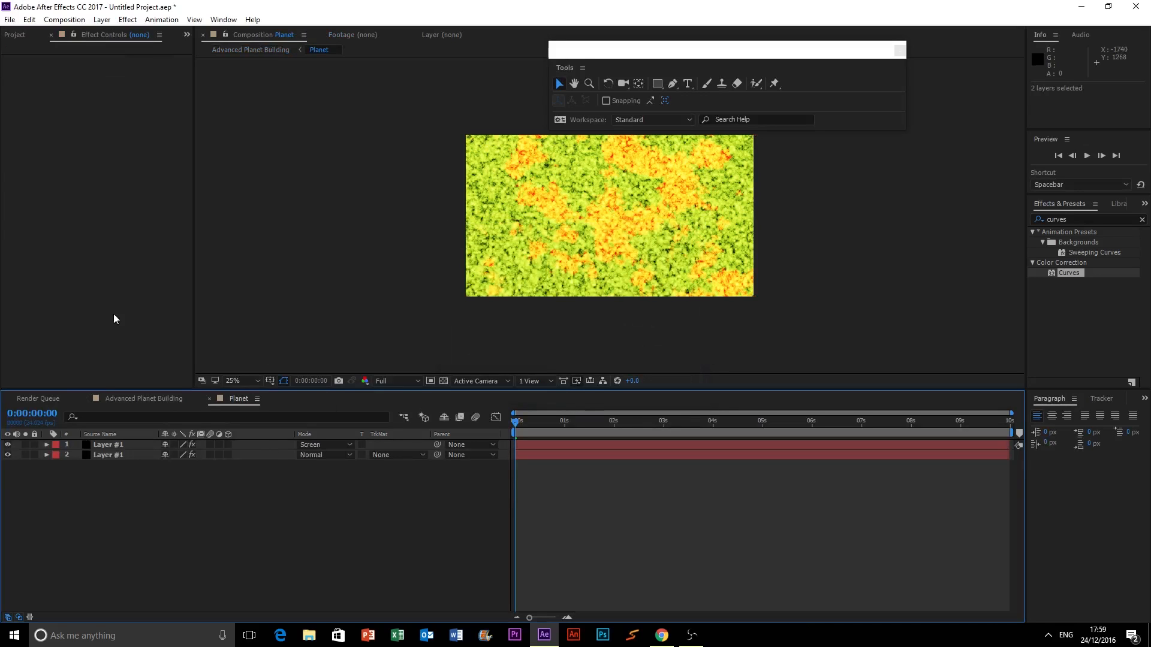
Return to the Advanced Planet Building composition and apply the CC Sphere effect to the Planet layer
left_click(139, 395)
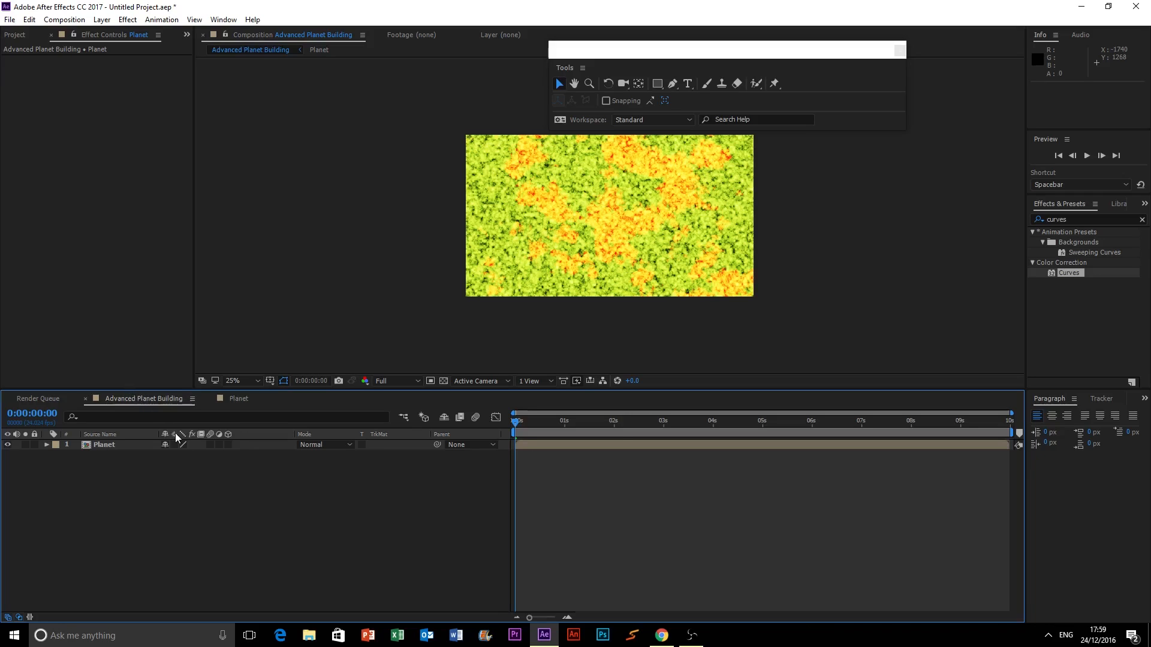
left_click(237, 399)
left_click(155, 404)
left_click(1079, 219)
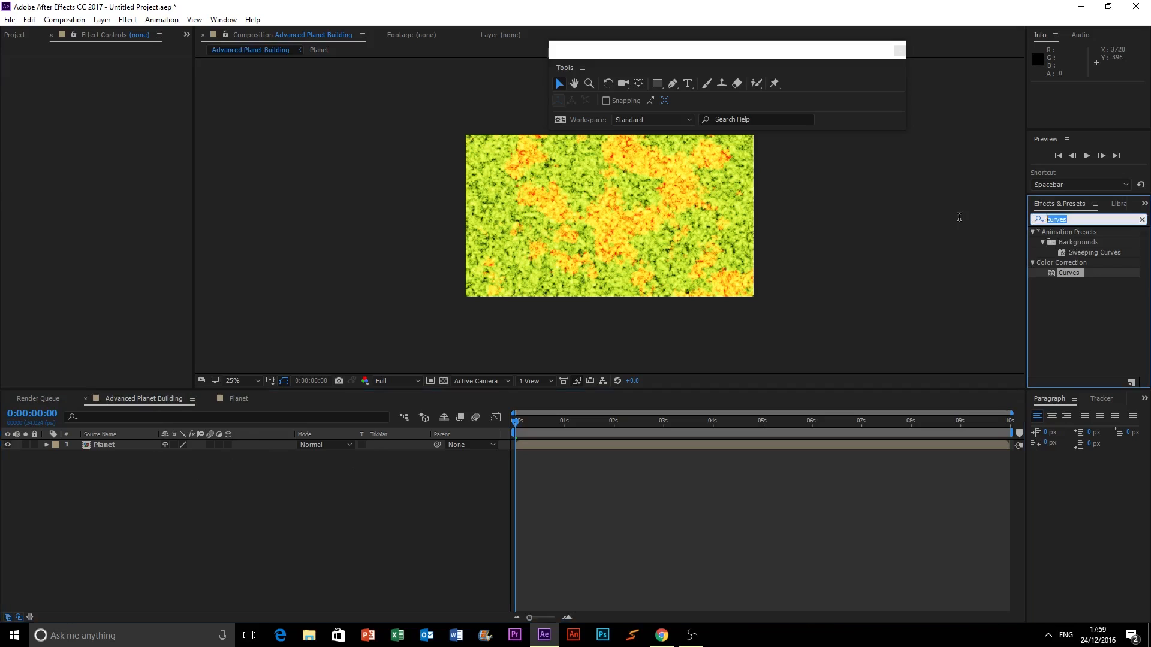
type("cc s")
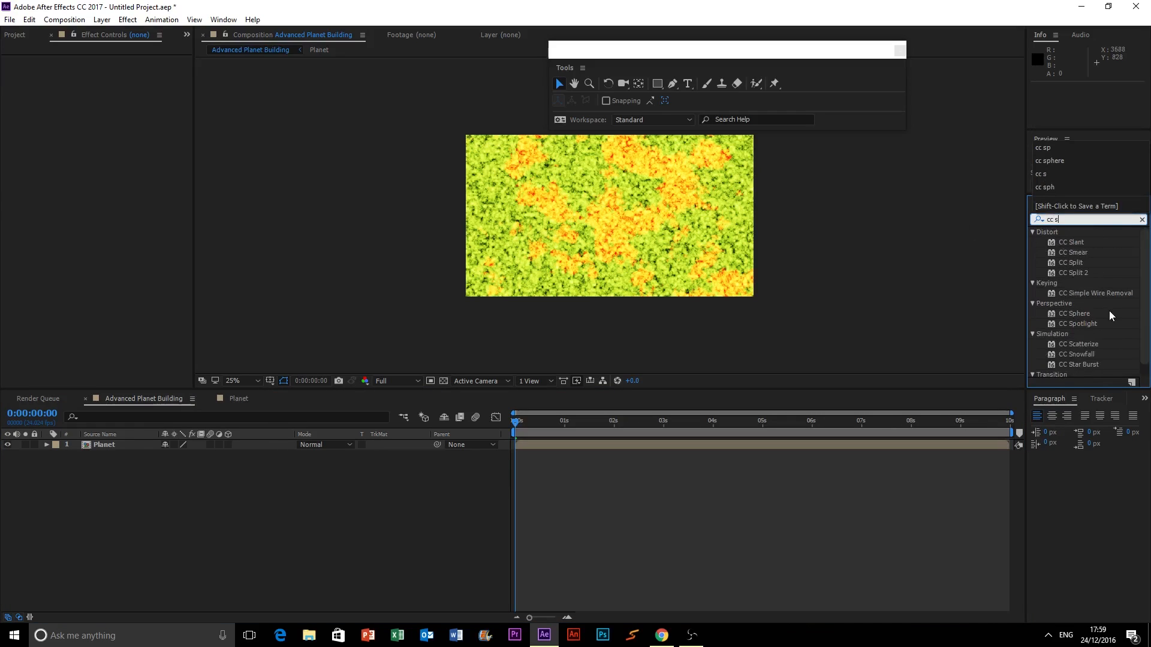
type("ph")
left_click_drag(1082, 242, 129, 450)
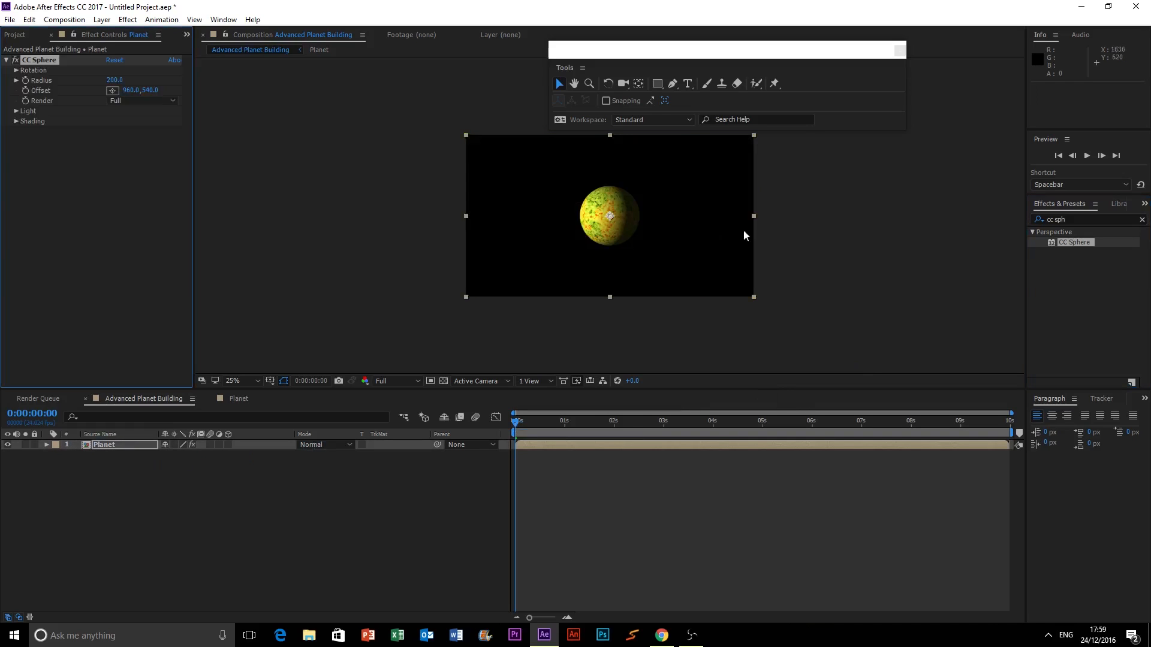
Inspect the sphere up close, start a full-resolution preview and return to the first frame
left_click(712, 232)
scroll(619, 234, "up", 5)
left_click(1085, 155)
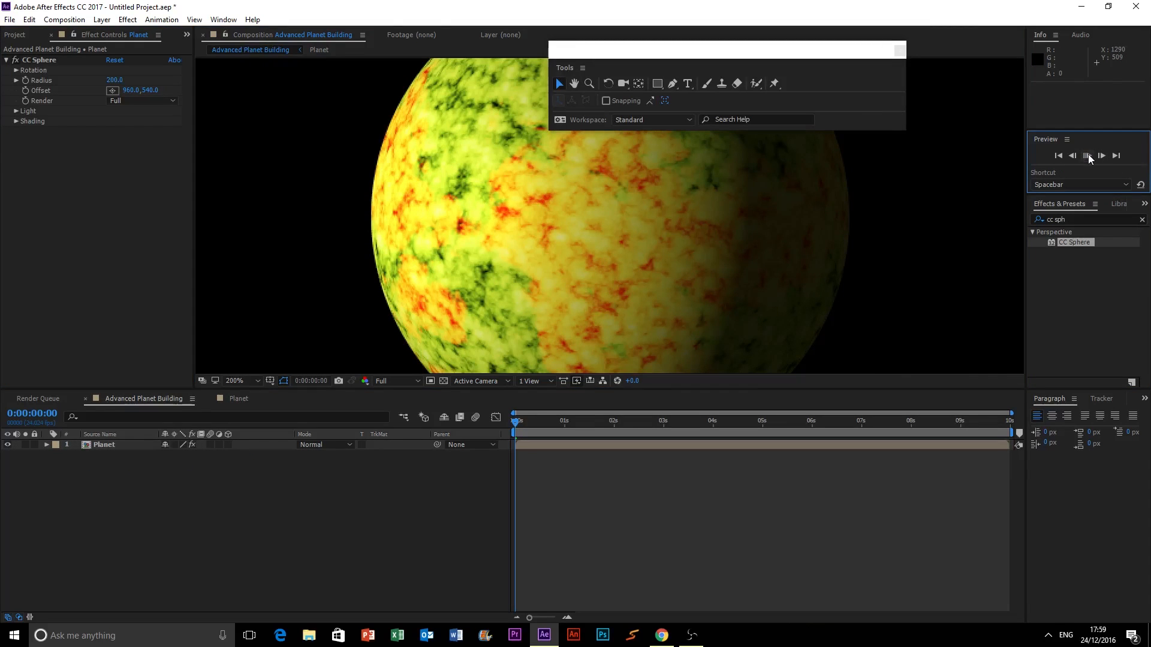
left_click(1058, 156)
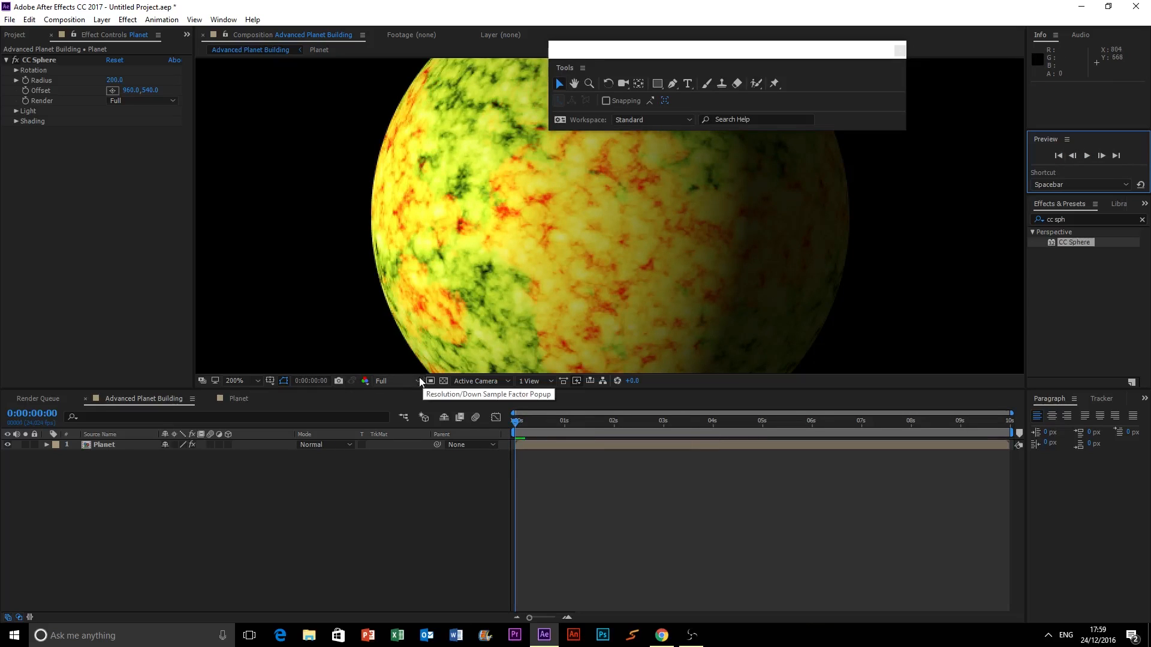
Lower the preview resolution to Quarter, play the planet animation and go back to the first frame
left_click(396, 381)
left_click(405, 451)
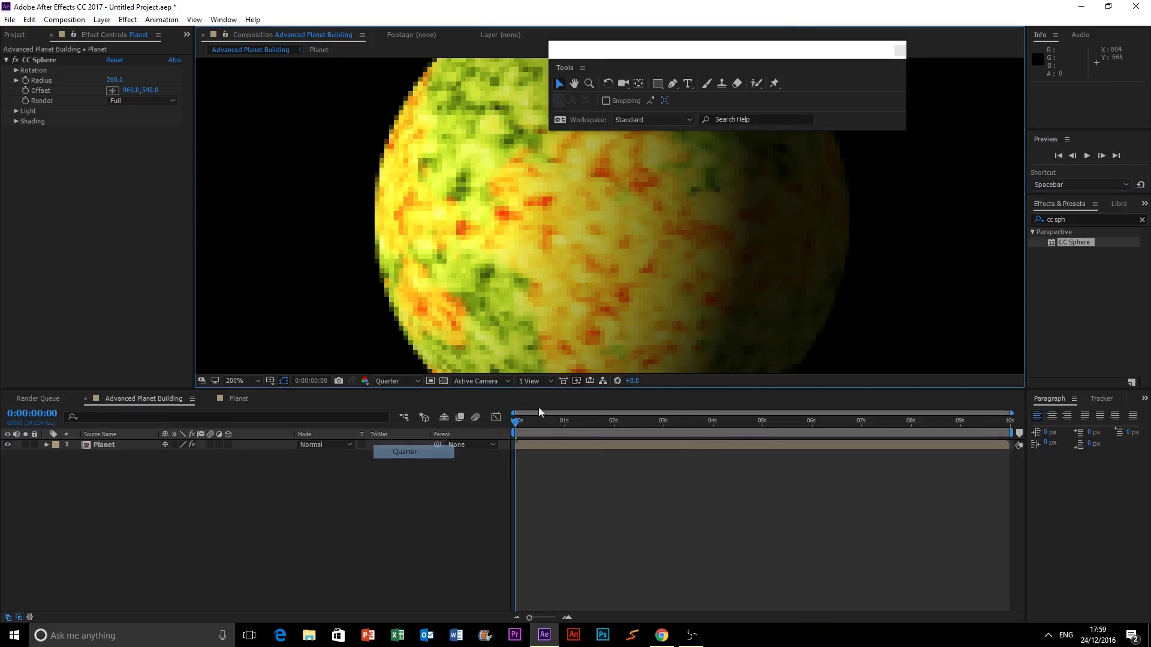
scroll(925, 234, "down", 4)
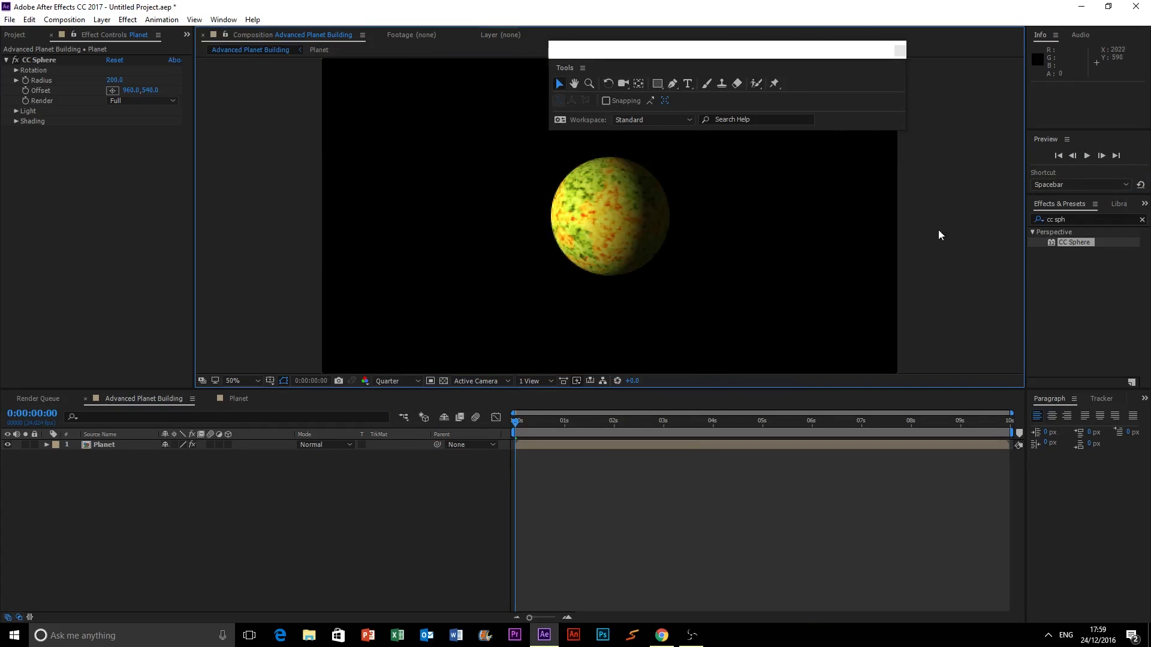
left_click(1087, 156)
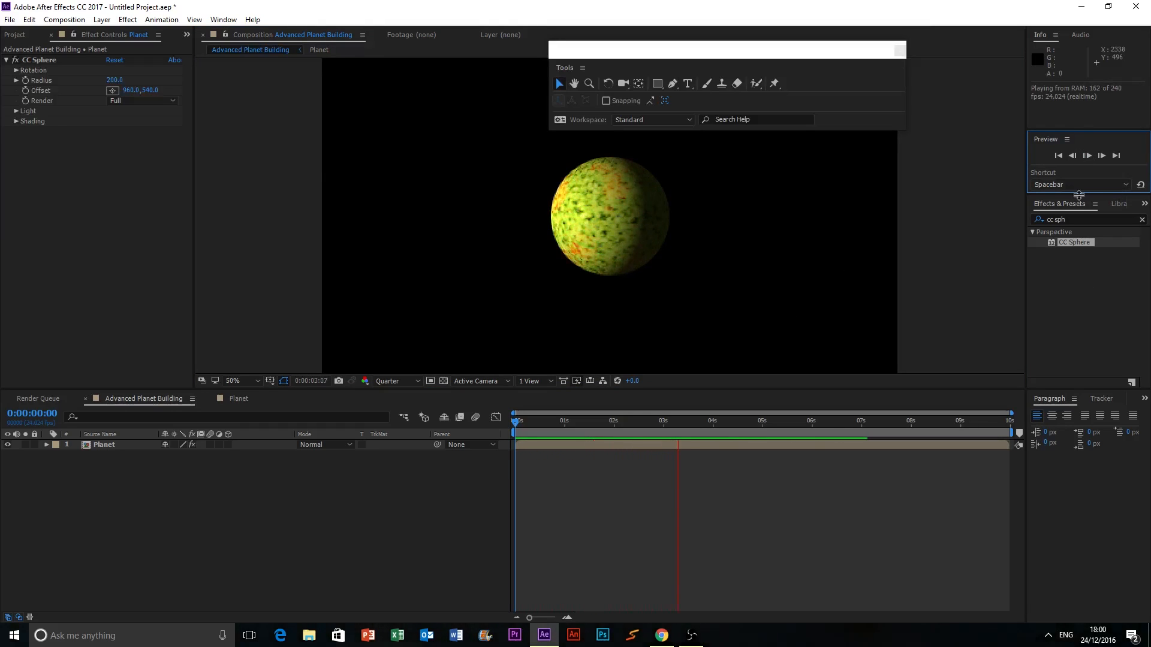
left_click(1058, 155)
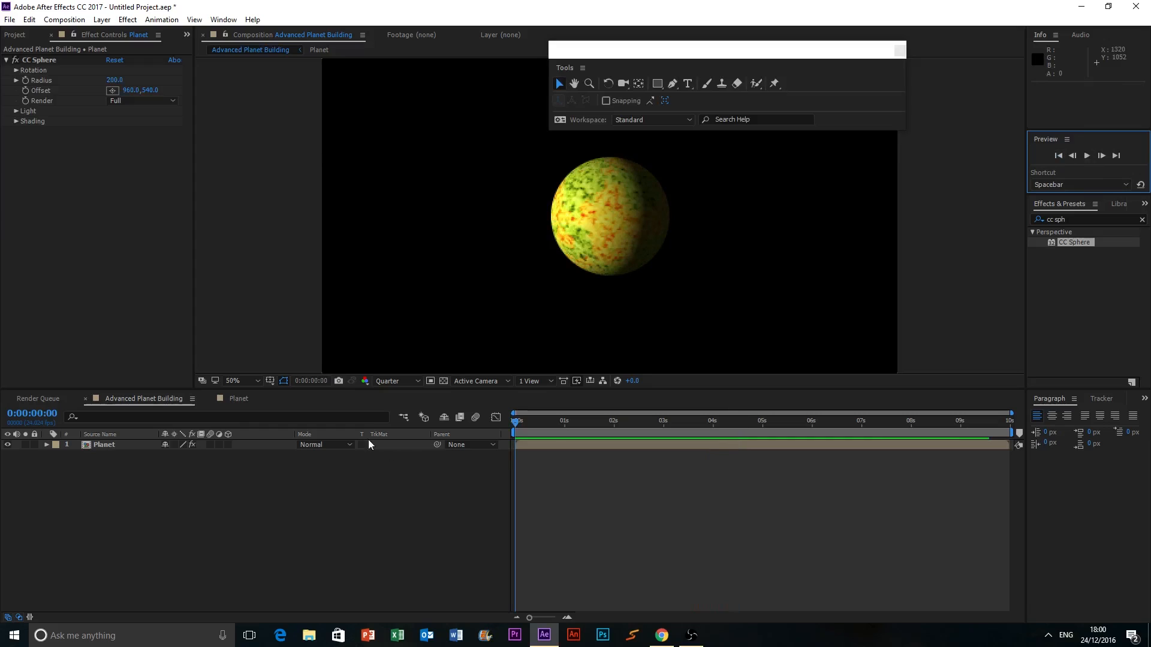
In the Planet composition, replace the upper Layer #1's Fractal Noise Evolution expression with time*10
left_click(239, 399)
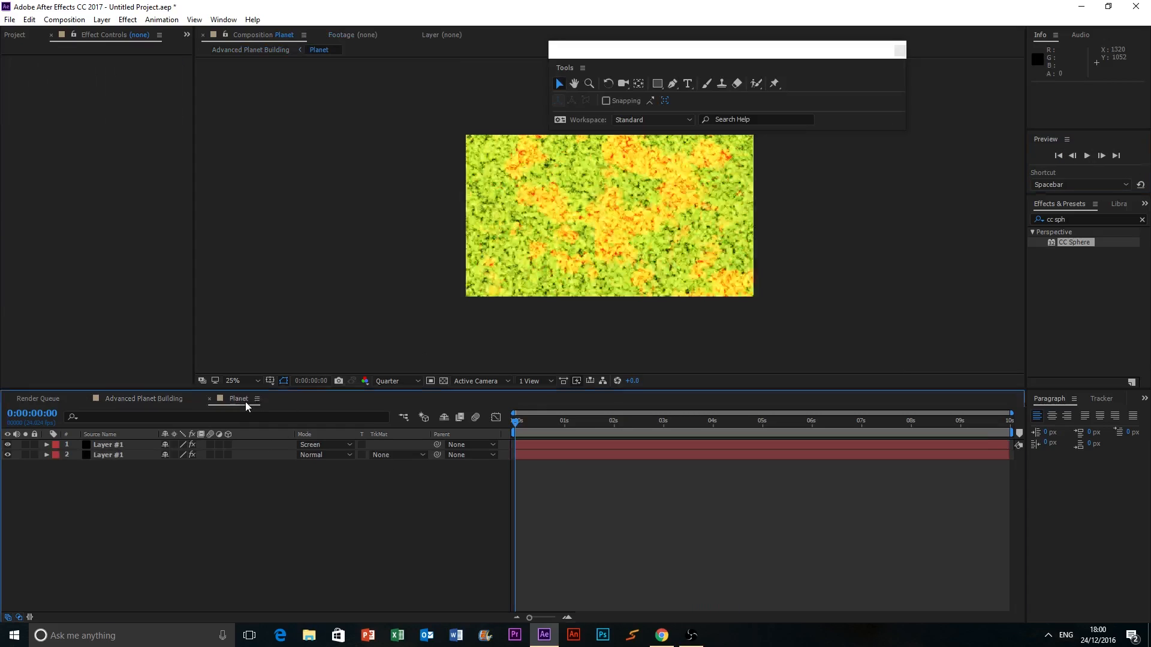
left_click(131, 445)
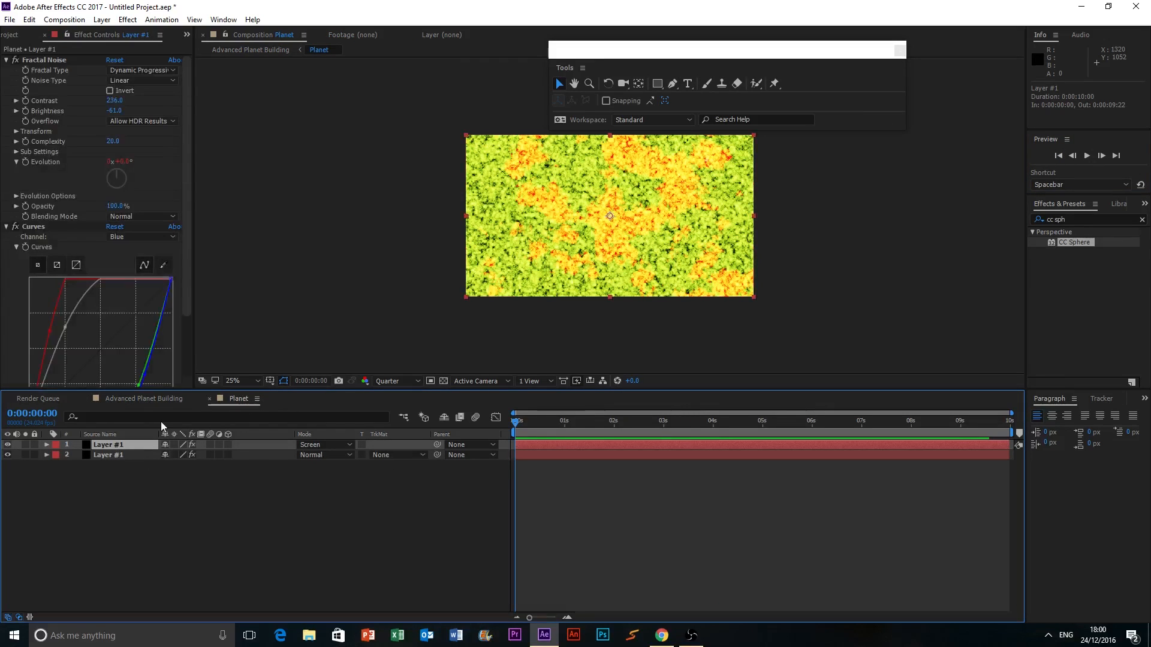
left_click(24, 161, "alt")
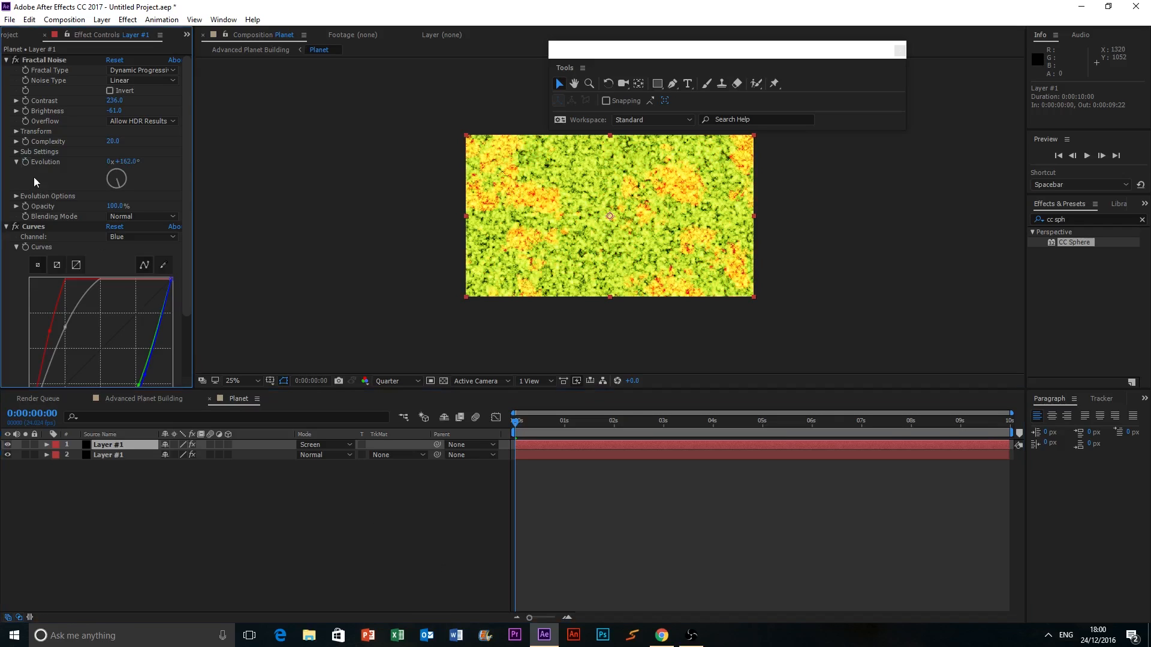
left_click(25, 162, "alt")
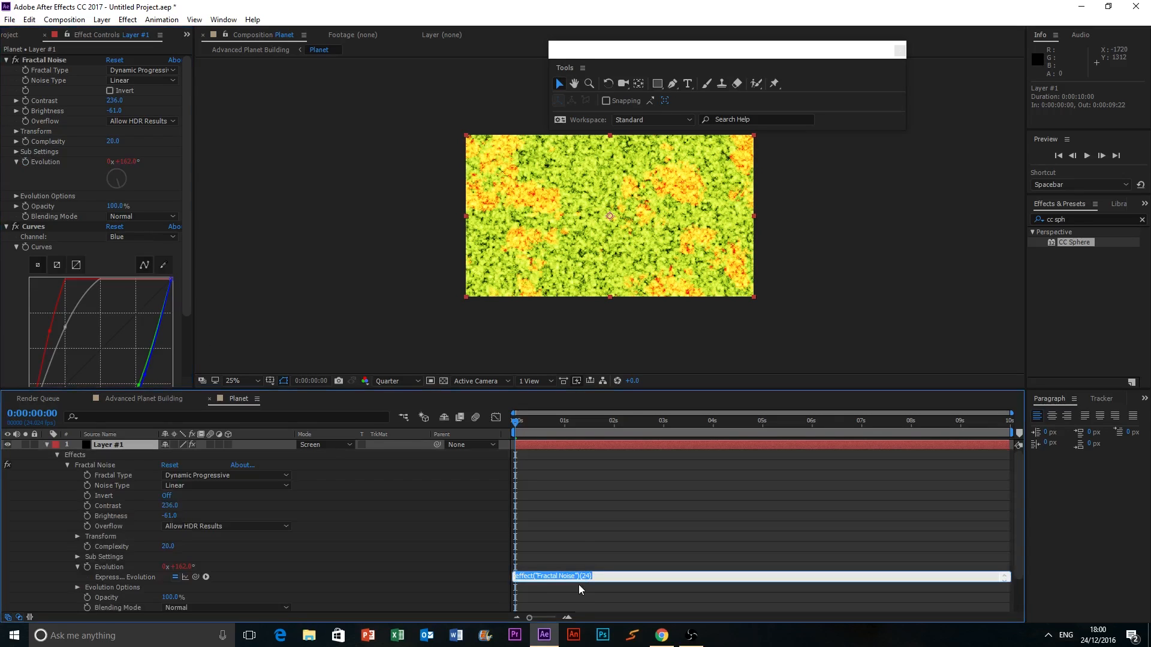
type("time*10")
left_click(952, 210)
Rewind the Planet composition to the first frame, play the animation in Advanced Planet Building, inspect the sphere up close and stop playback
left_click_drag(515, 422, 463, 429)
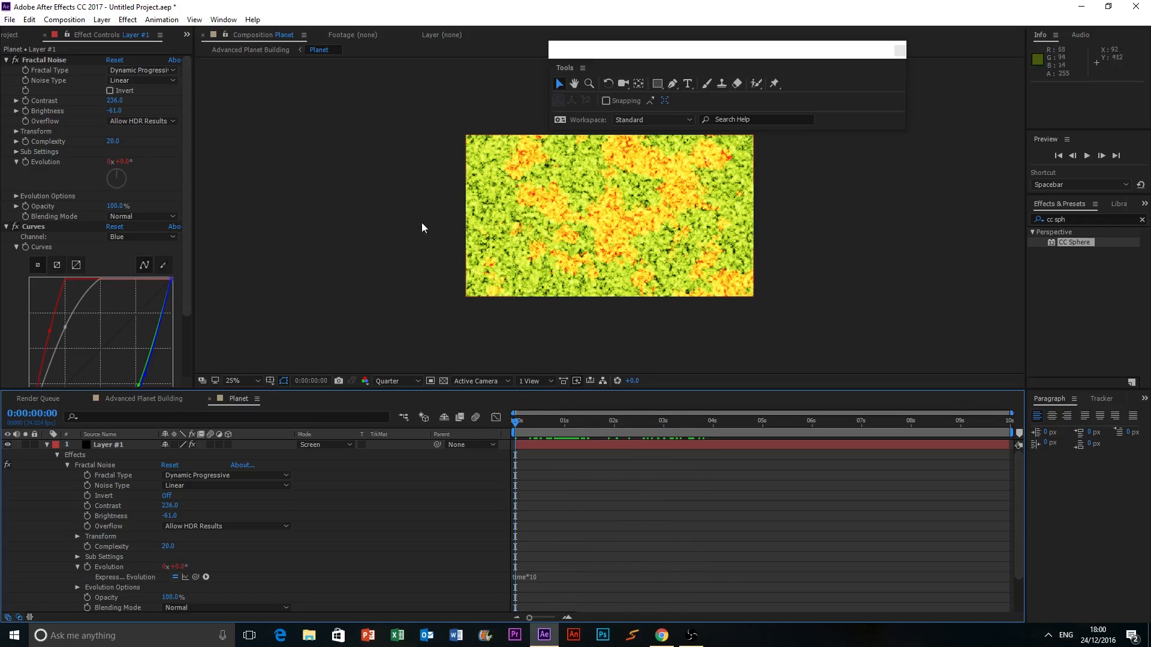
left_click(144, 398)
left_click(1087, 156)
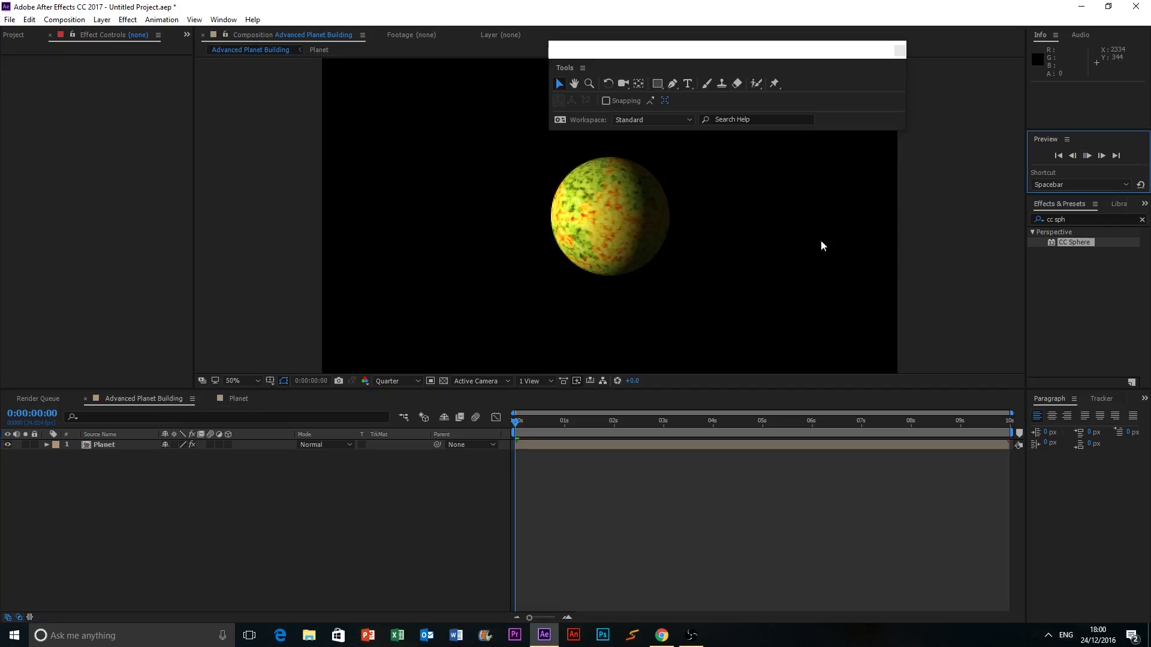
scroll(624, 240, "up", 1)
scroll(624, 240, "up", 2)
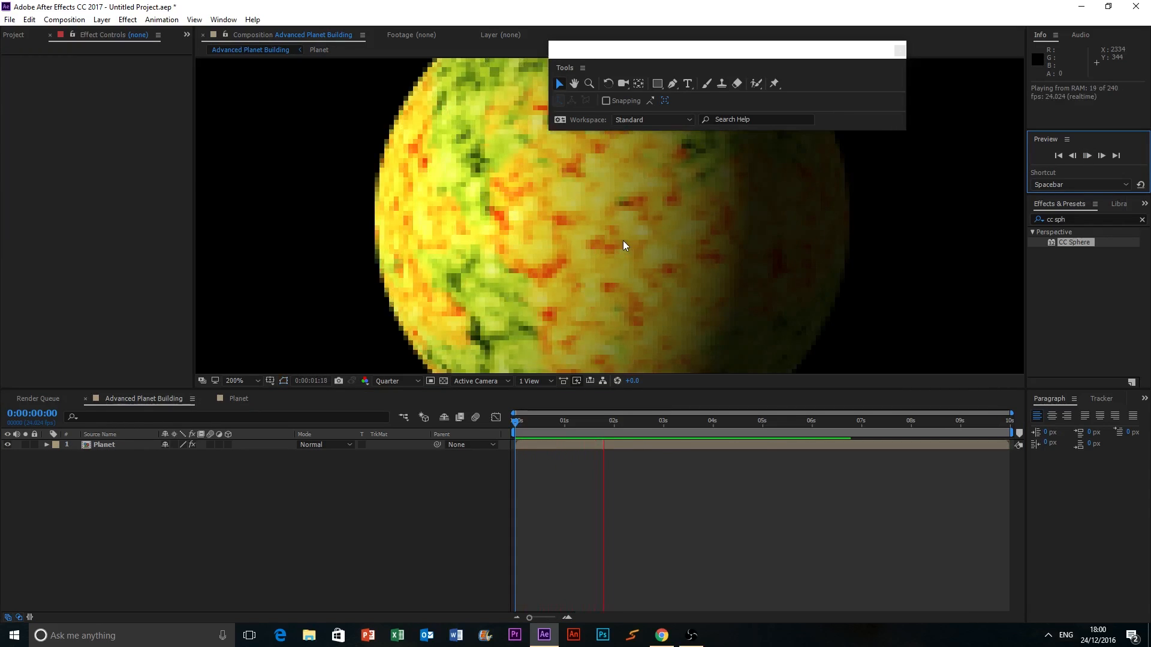
scroll(624, 239, "down", 5)
scroll(719, 277, "up", 1)
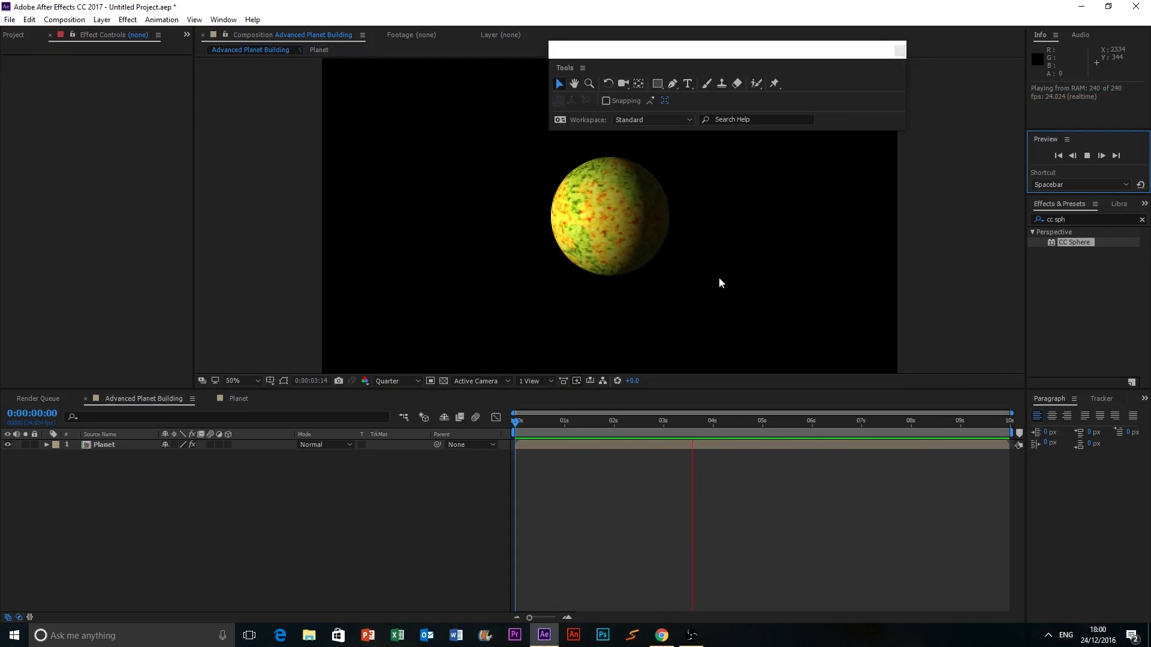
left_click(1082, 161)
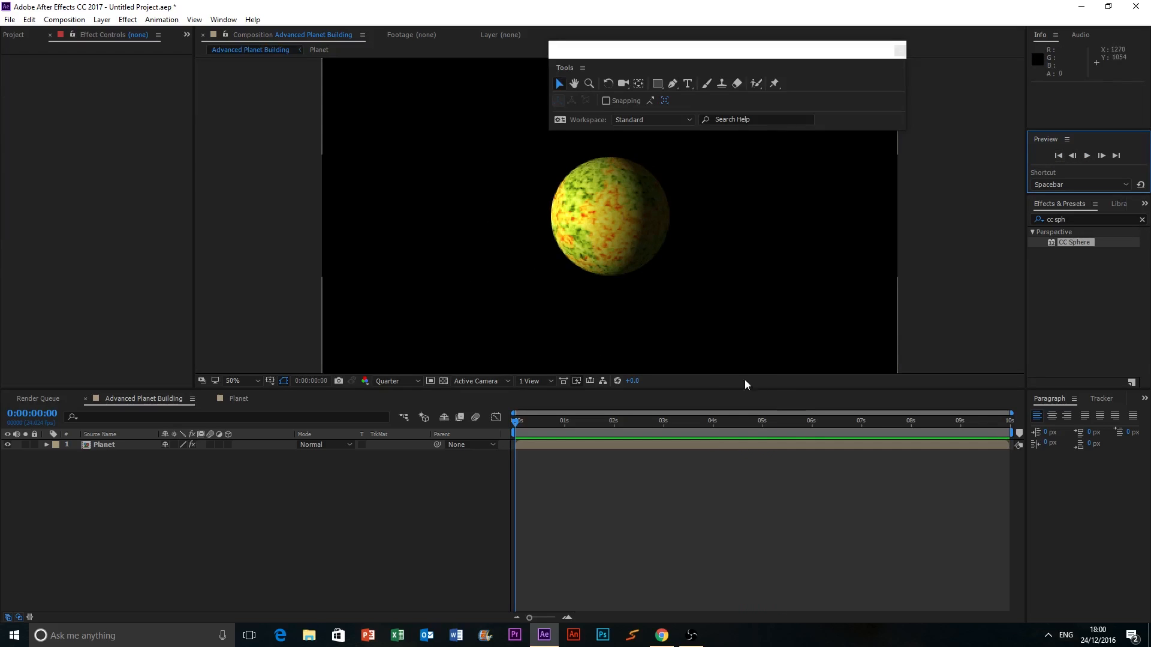
In the Planet layer's CC Sphere shading, set Ambient to 44 and Diffuse to 56
left_click(112, 445)
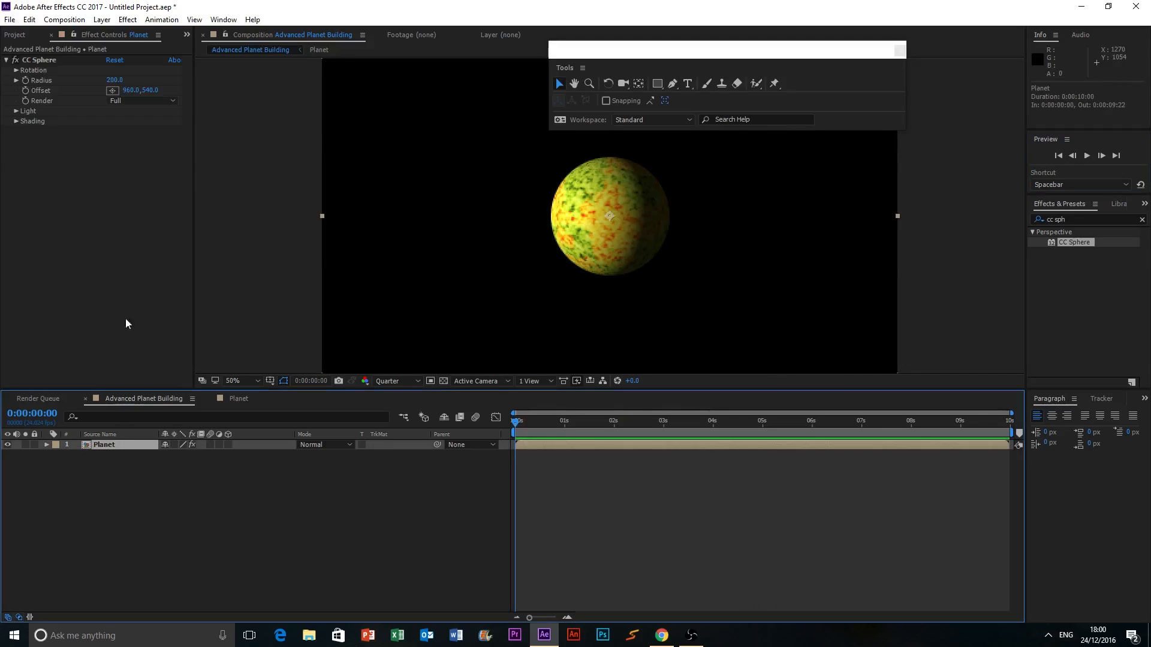
left_click(15, 126)
left_click(16, 122)
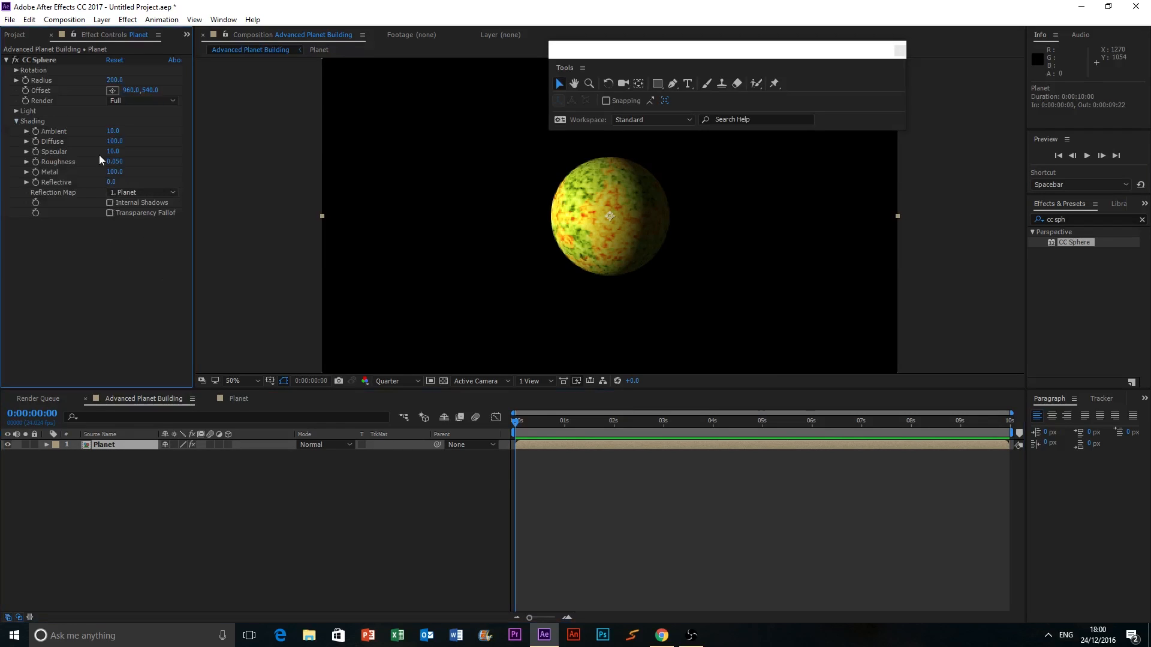
mouse_move(114, 142)
left_mouse_down()
mouse_move(85, 141)
mouse_move(150, 131)
mouse_move(132, 131)
left_mouse_up()
left_click(800, 276)
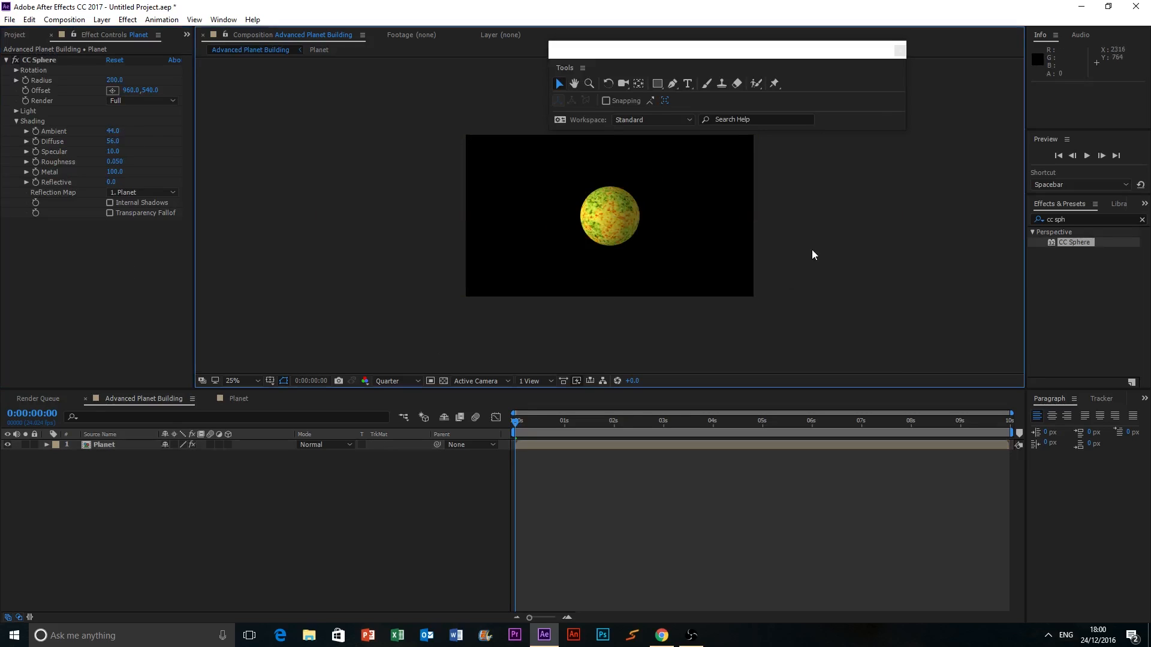
Play the preview of the relit planet and return to the first frame
left_click(1087, 155)
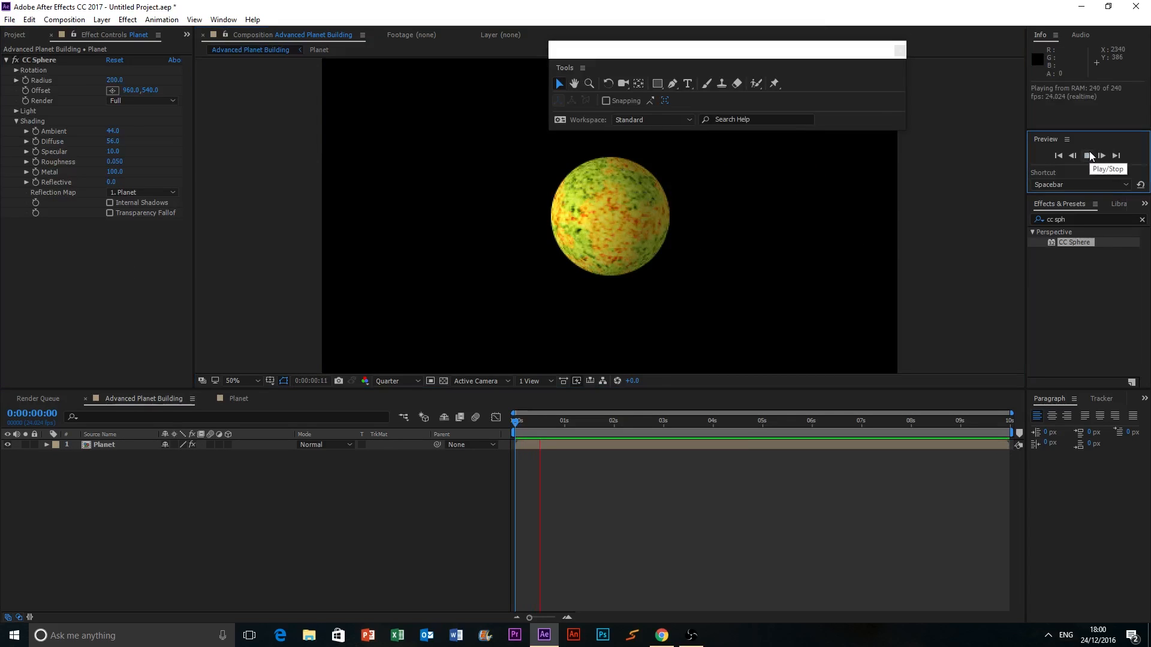
left_click(1088, 155)
left_click(1059, 156)
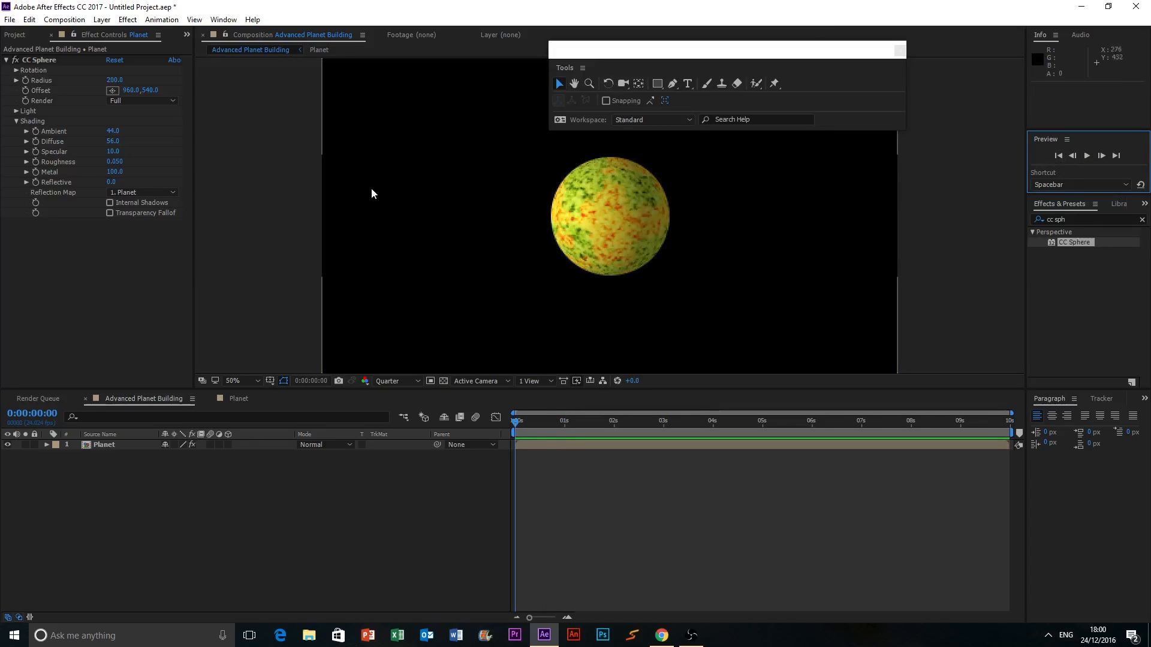
Collapse the CC Sphere settings, inspect the planet up close at Full resolution and return the preview resolution to Quarter
left_click(6, 61)
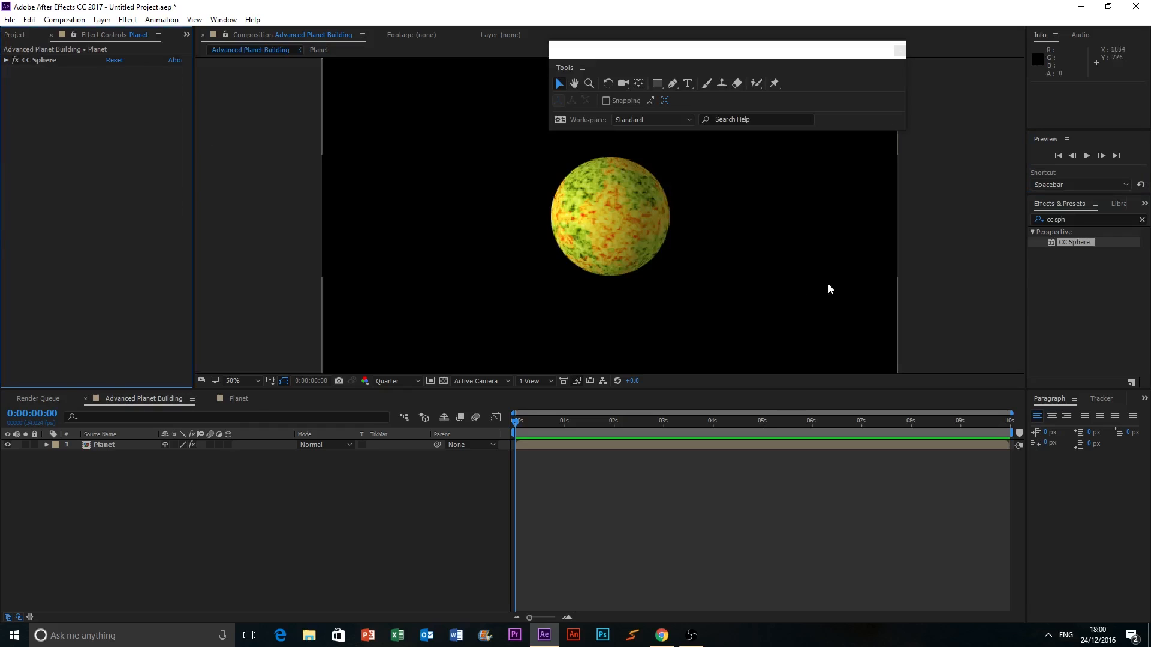
scroll(624, 272, "up", 4)
scroll(625, 272, "down", 2)
scroll(618, 159, "down", 2)
scroll(617, 159, "up", 2)
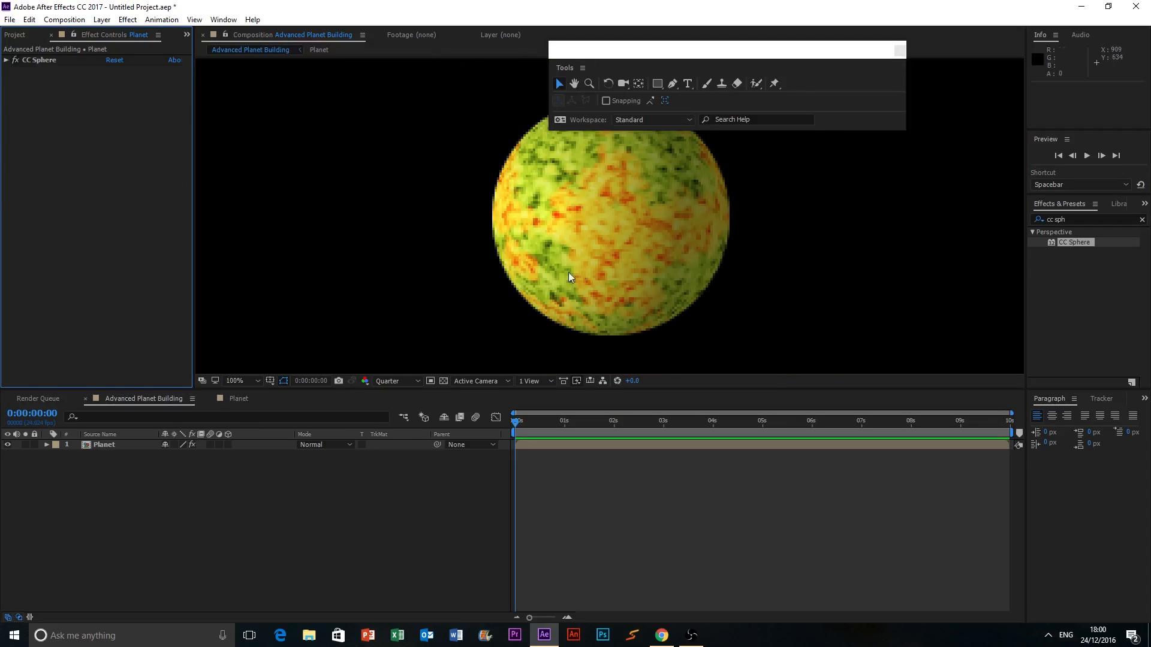
left_click(395, 381)
left_click(387, 408)
scroll(691, 228, "up", 2)
scroll(691, 228, "down", 2)
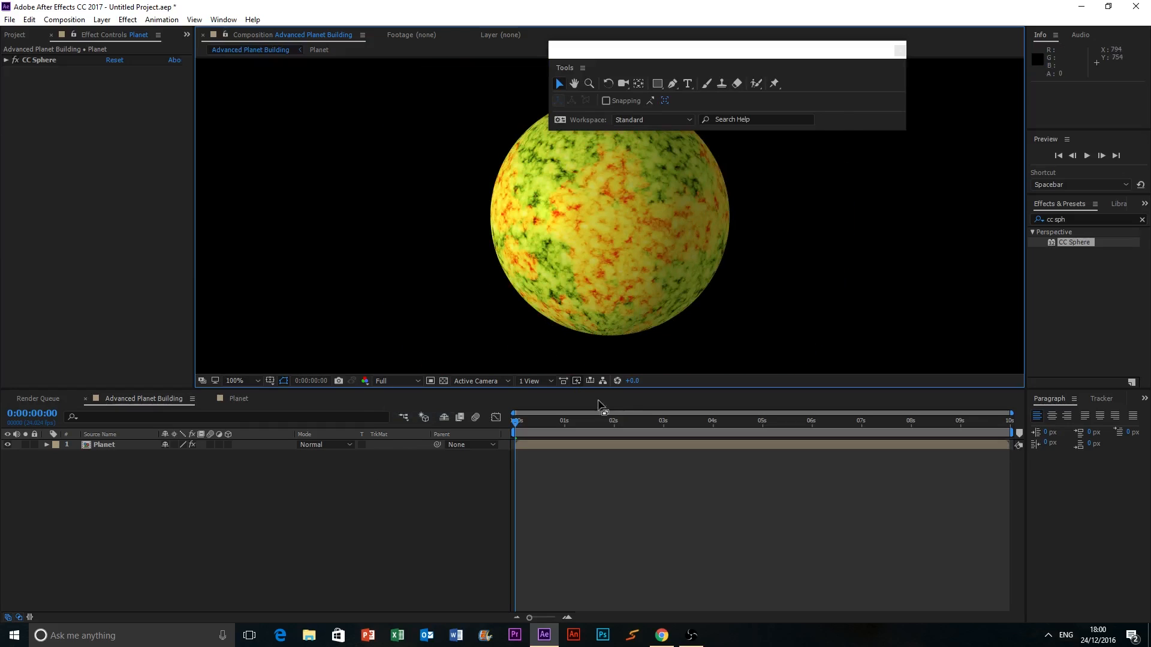
scroll(713, 318, "down", 2)
left_click(396, 381)
left_click(404, 453)
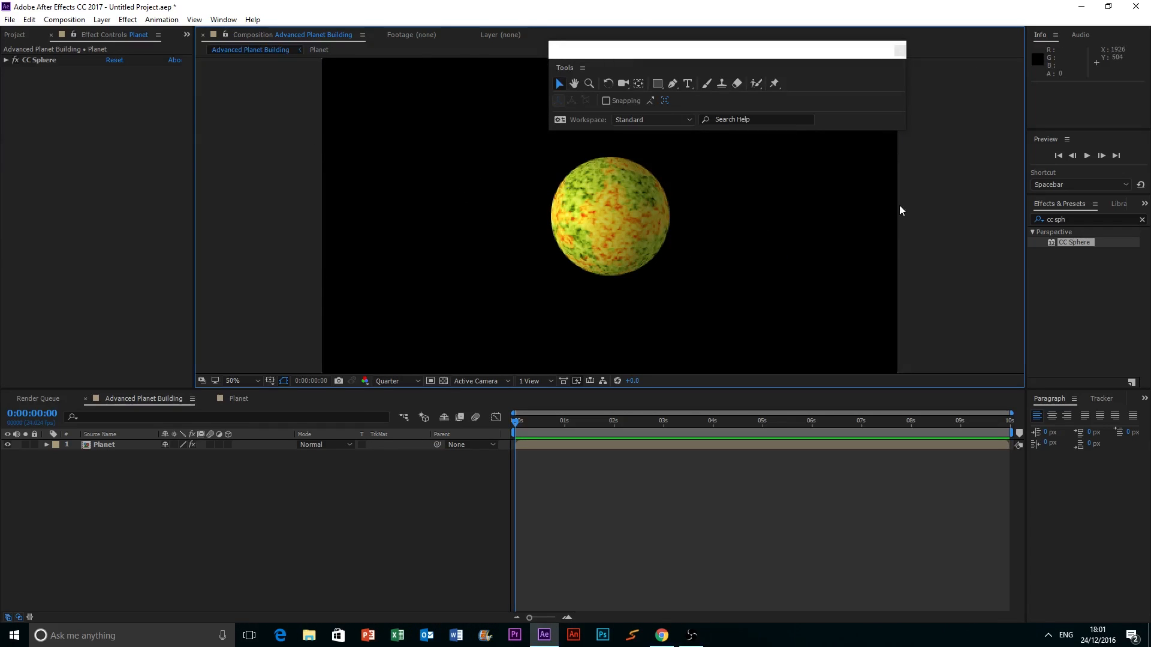
Create a black solid 1080 px wide and 1080 px high above the Planet layer
right_click(290, 502)
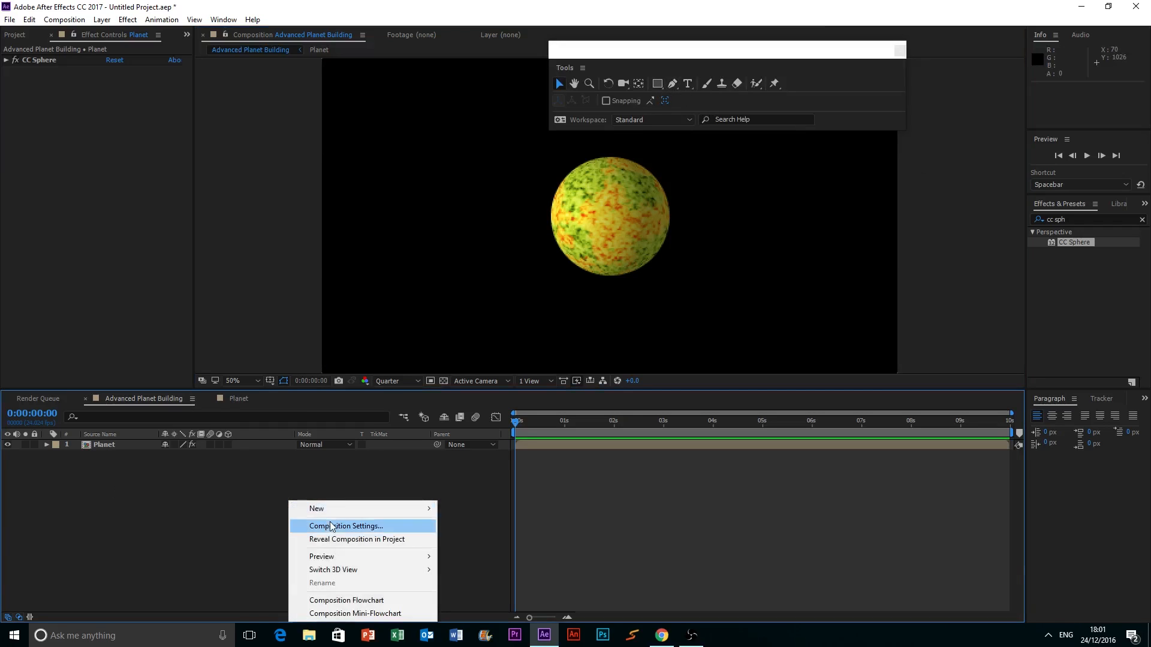
mouse_move(336, 509)
left_click(473, 541)
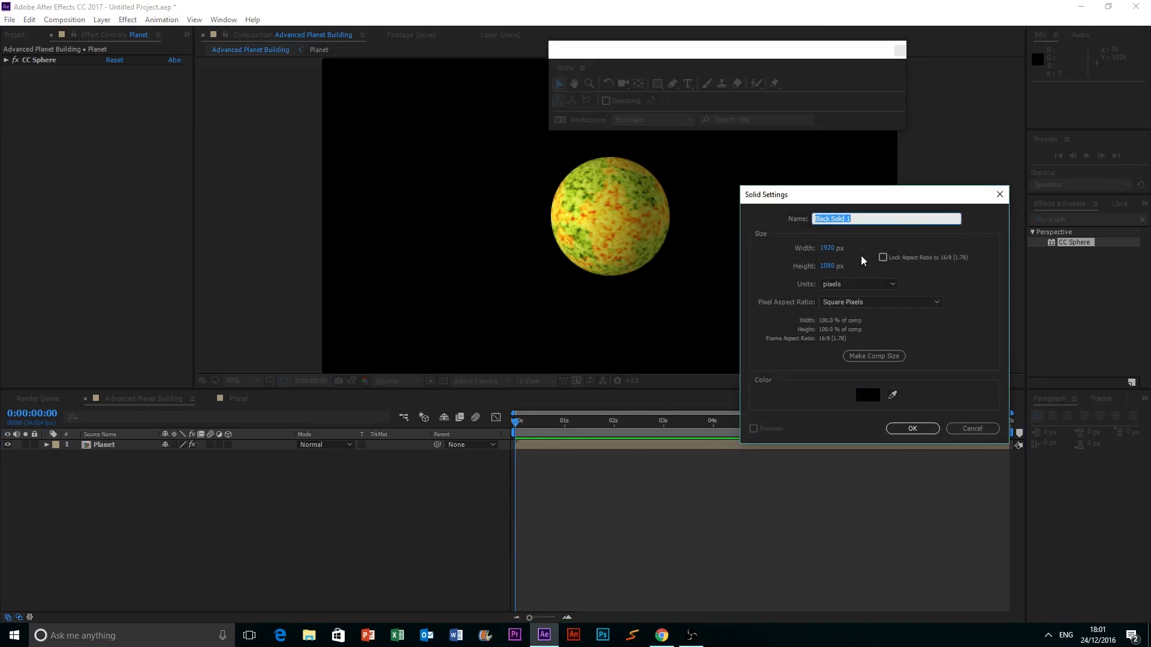
left_click(827, 248)
type("1080")
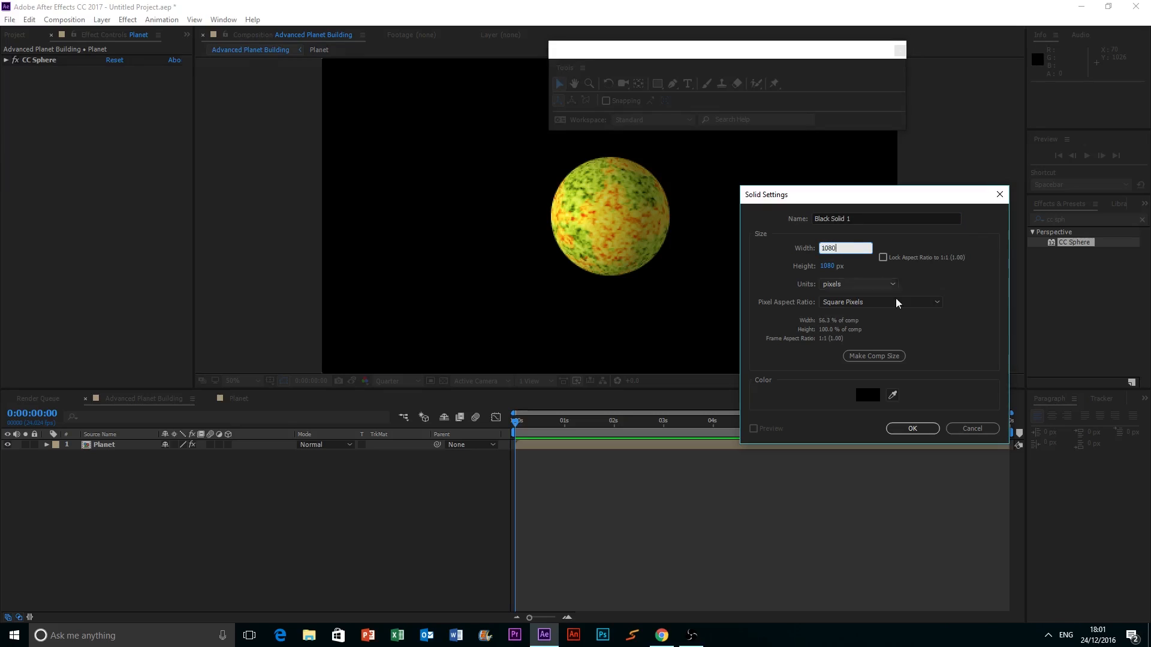
left_click(944, 335)
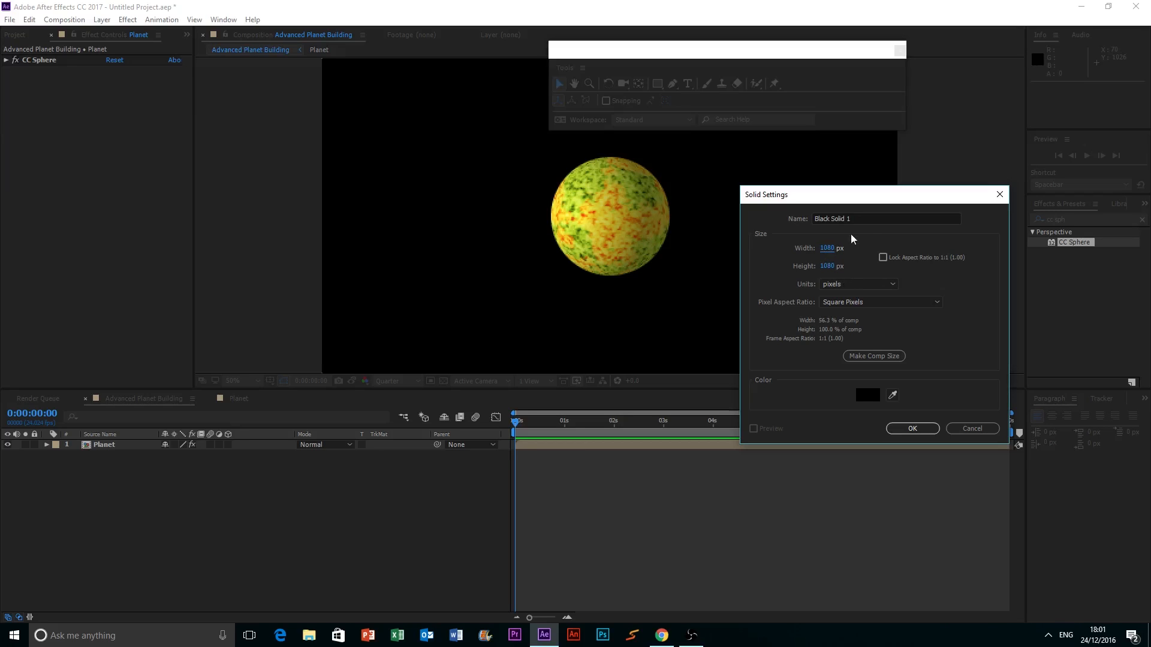
left_click(911, 428)
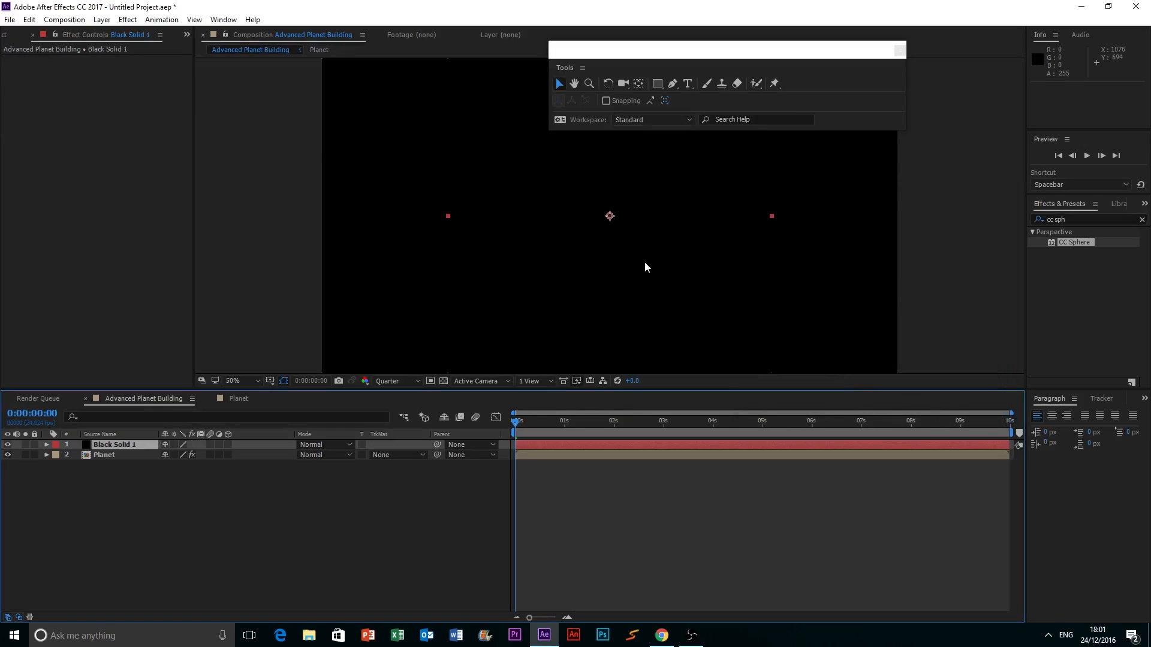
key("comma")
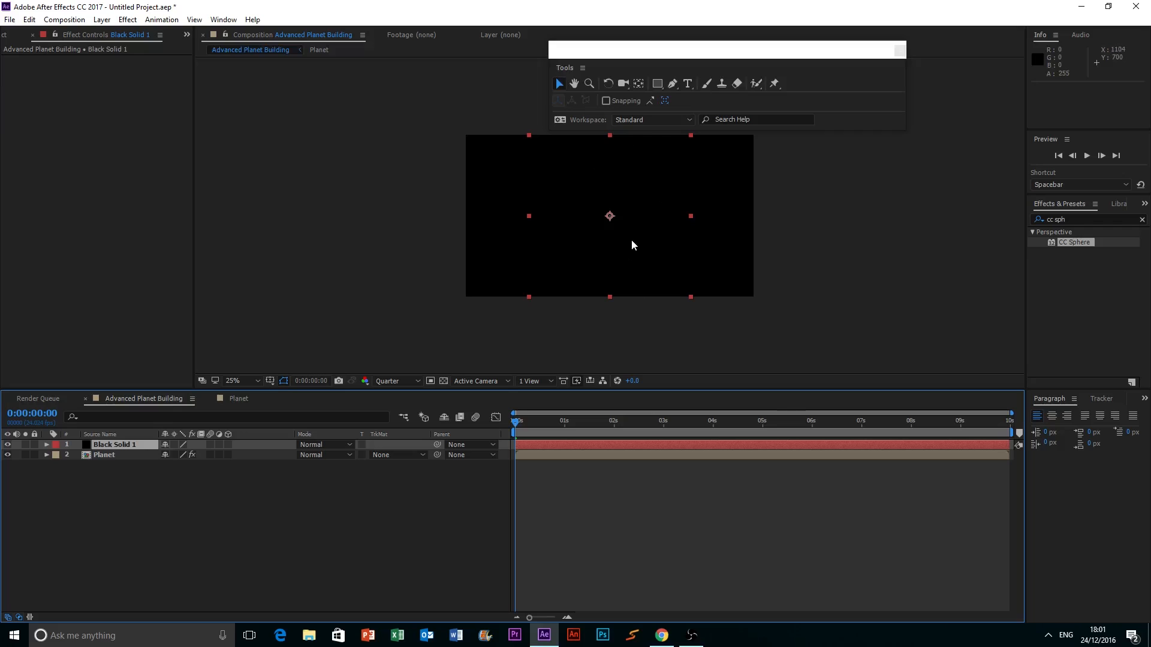
Delete the black solid layer from the composition
right_click(139, 447)
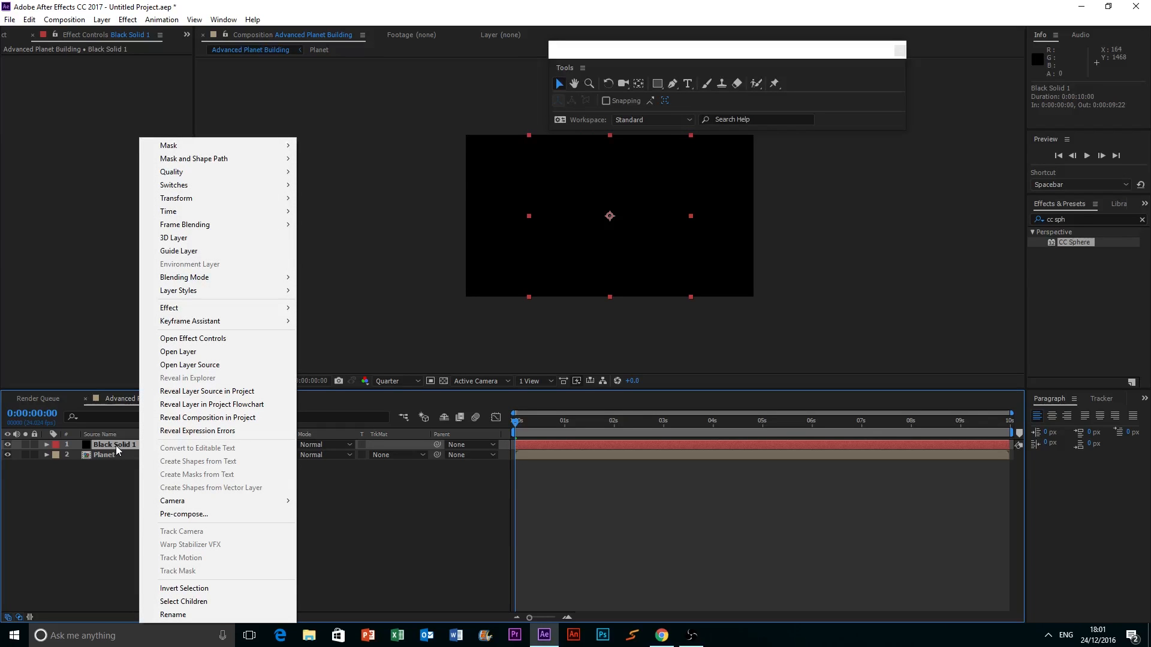
key("Escape")
key("Delete")
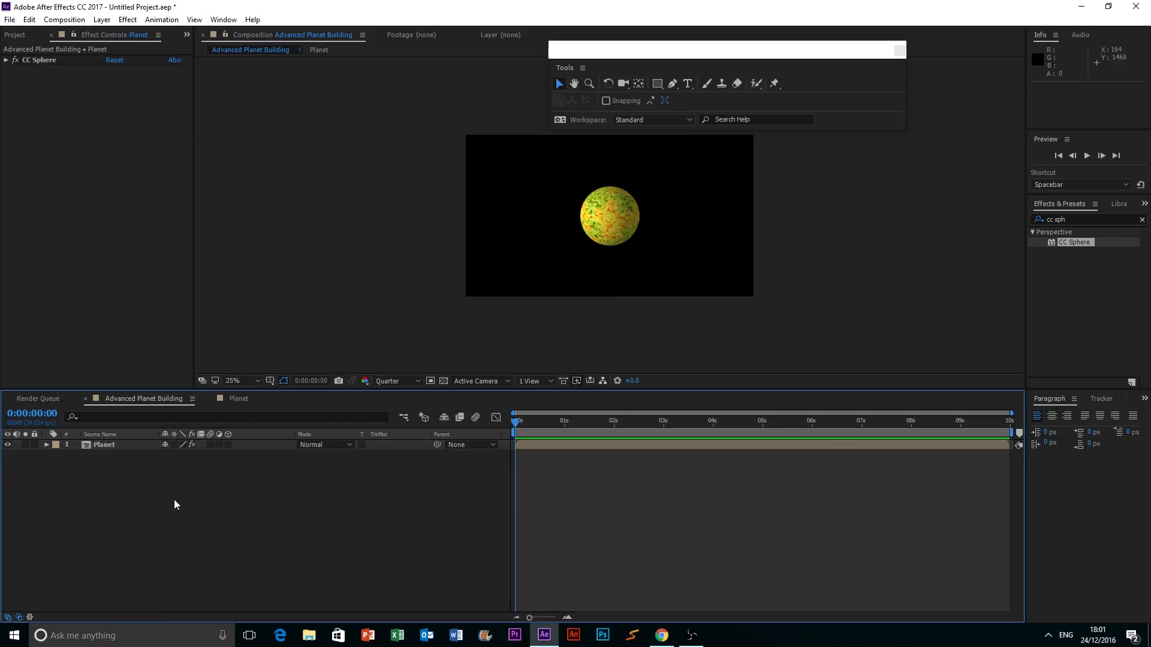
Create a yellow 1080 x 1080 px solid with colour E5DE28 above the Planet layer
right_click(175, 500)
mouse_move(239, 508)
left_click(378, 539)
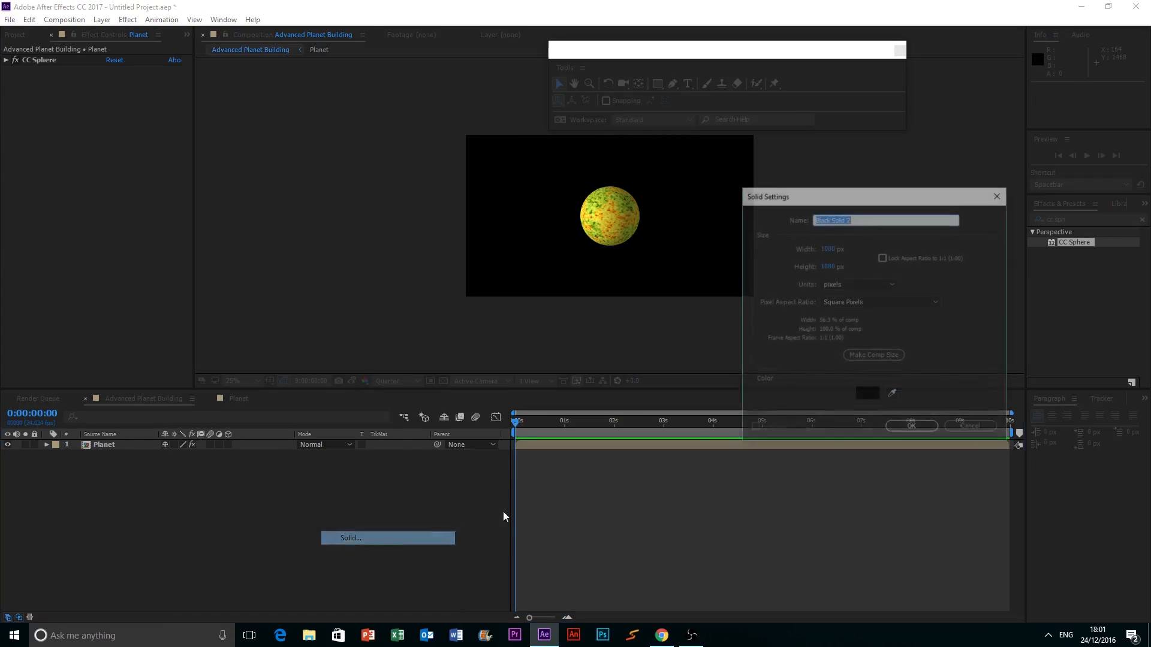
left_click(876, 396)
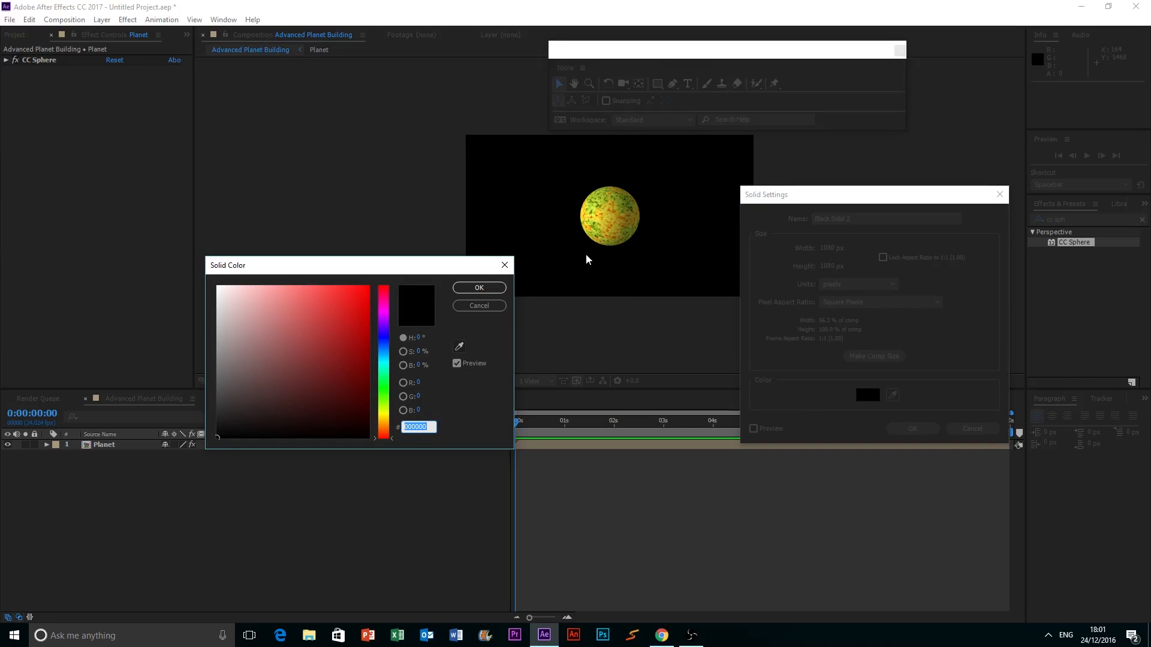
left_click_drag(381, 429, 384, 419)
left_click_drag(333, 365, 339, 297)
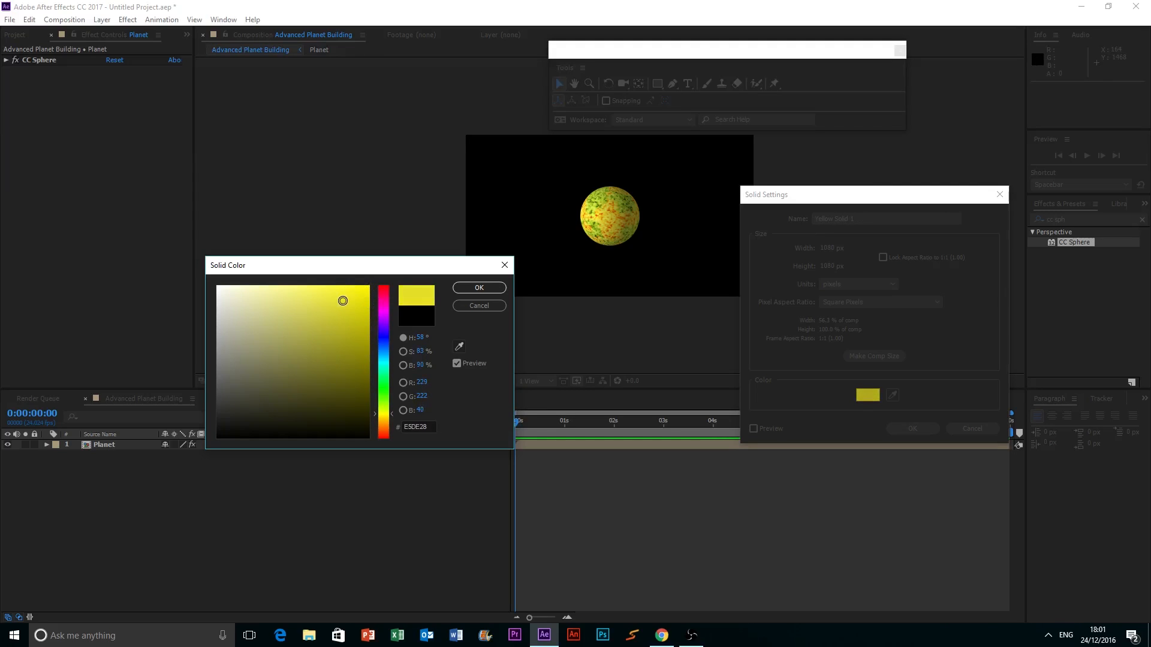
left_click(497, 289)
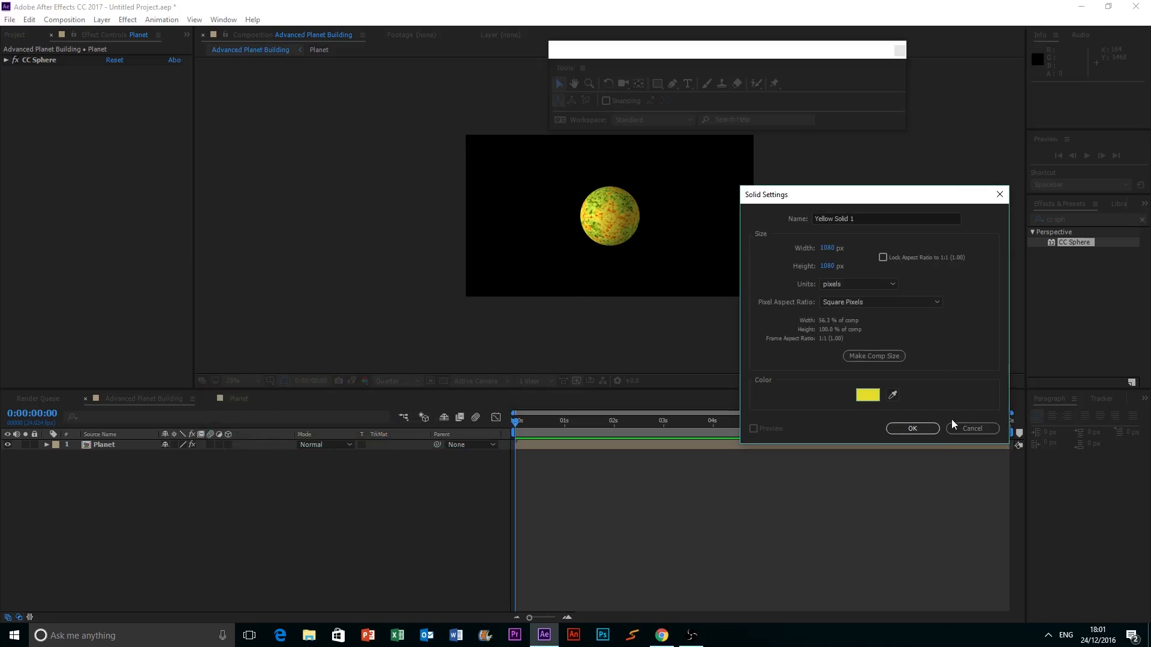
left_click(912, 428)
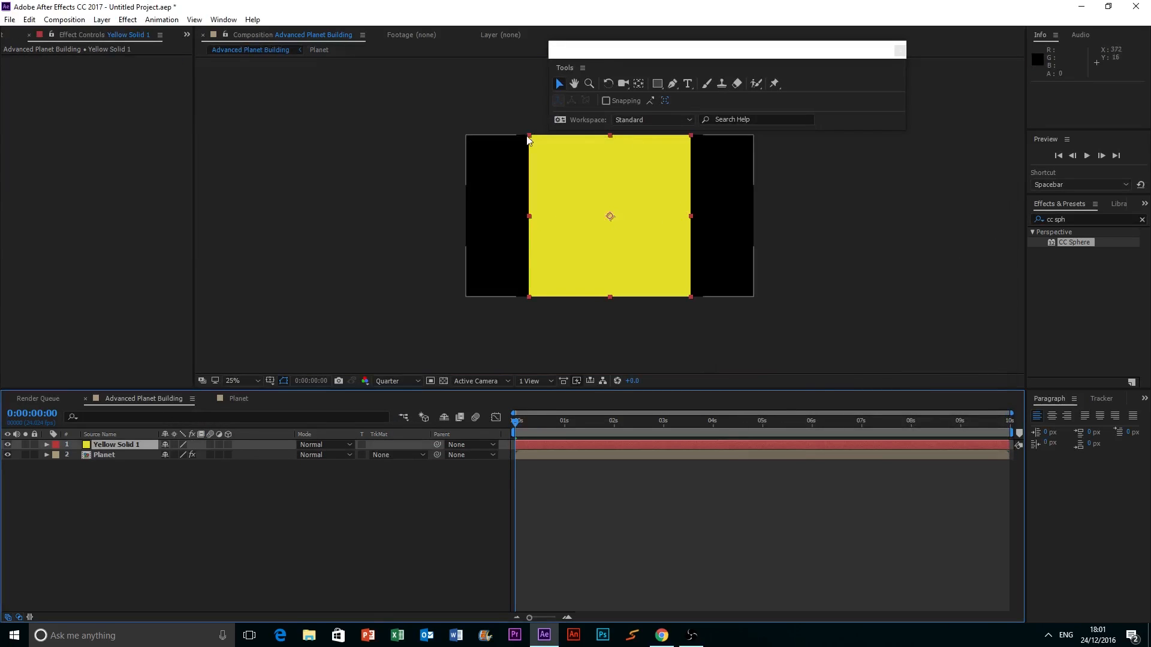
Add a circular Ellipse mask filling the yellow solid, move the floating tools clear of the composition and switch to the Selection tool
left_click_drag(658, 83, 692, 109)
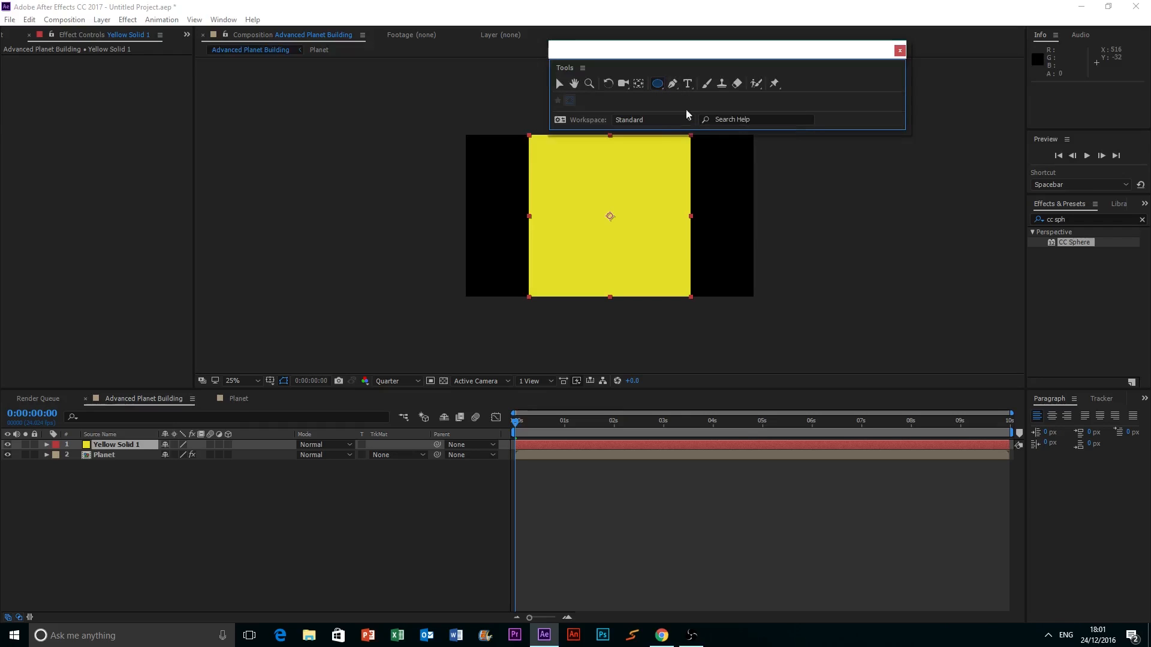
double_click(659, 84)
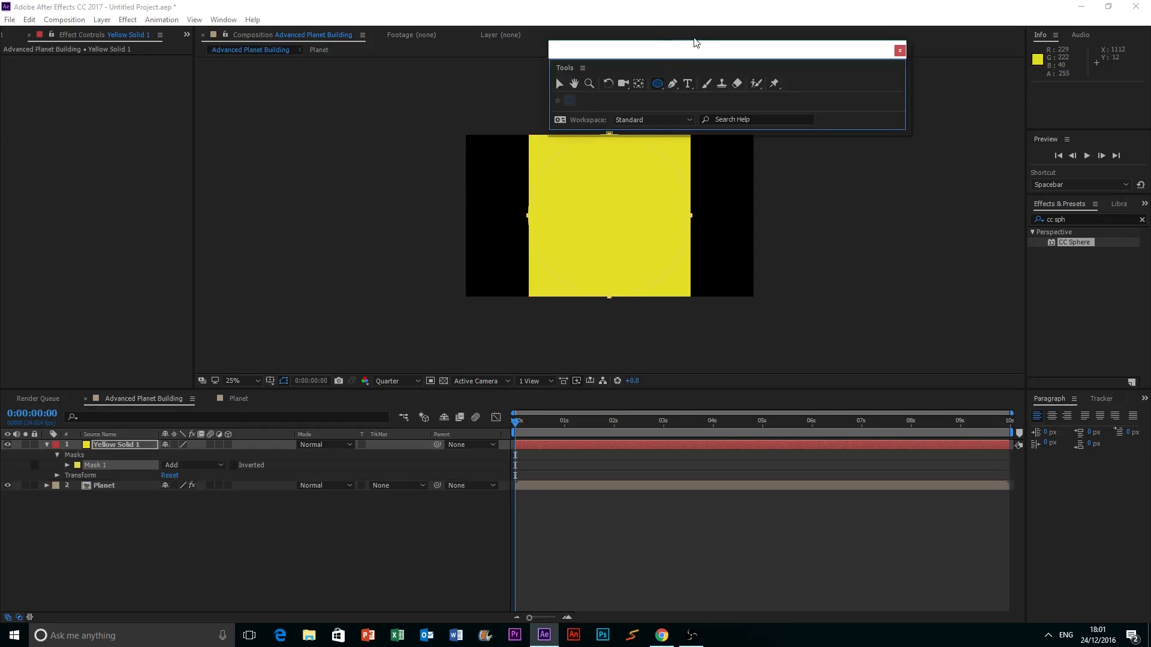
left_click_drag(695, 42, 746, 26)
key("v")
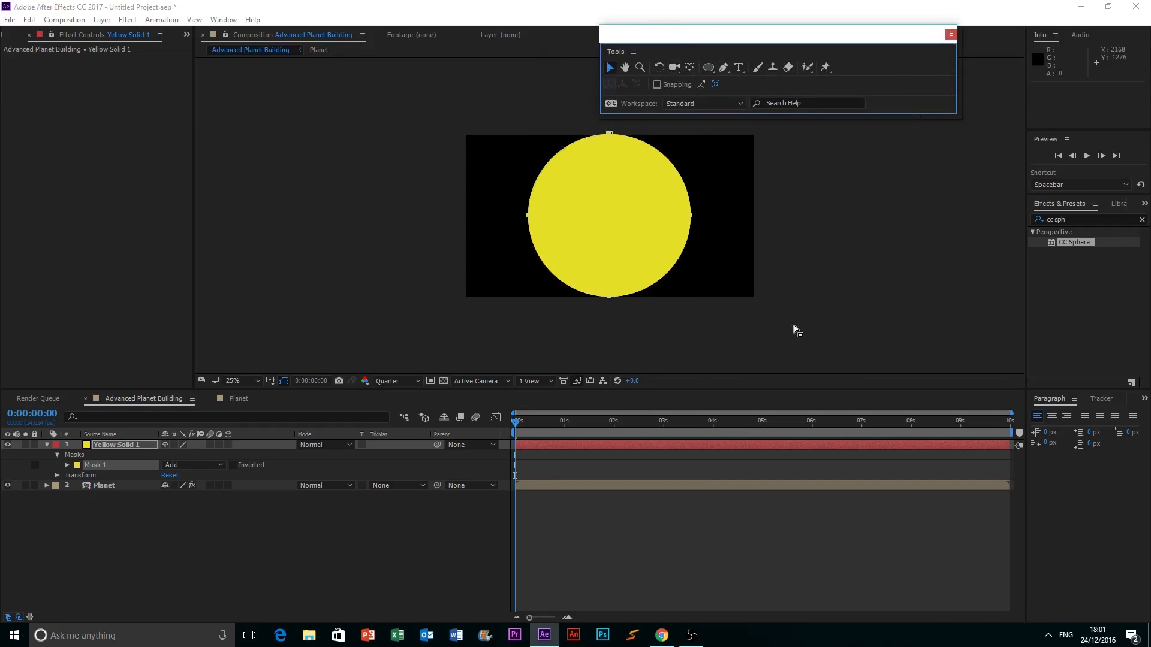
left_click(642, 246)
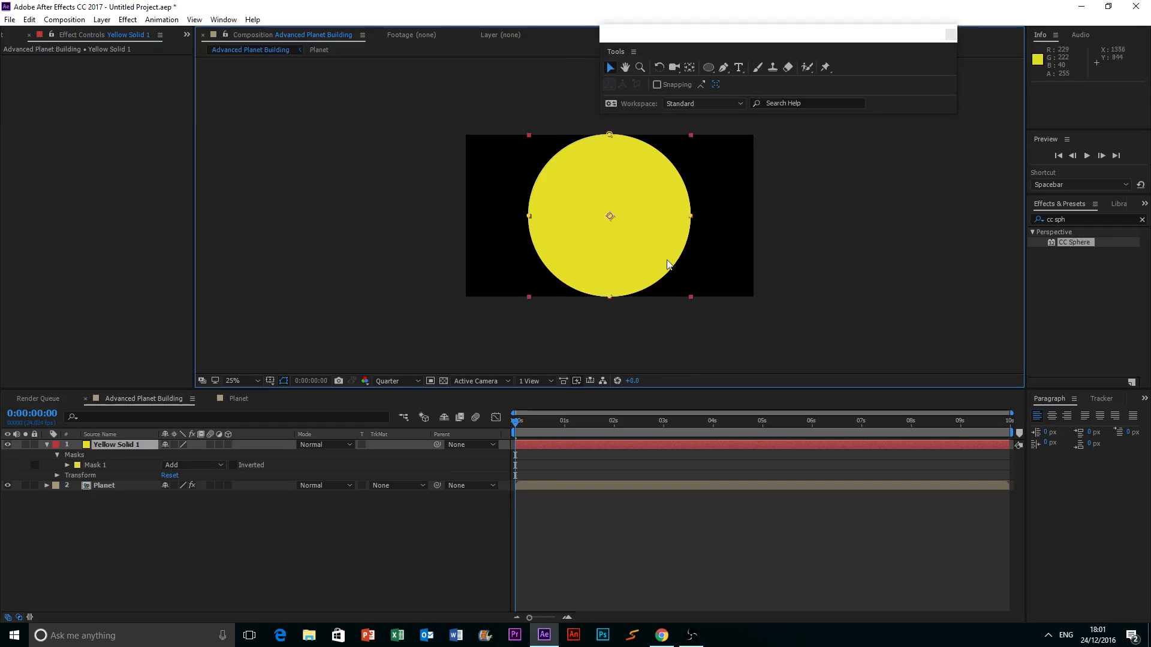
Duplicate the yellow solid's circular mask and set the copy's Mask Expansion to about -51 pixels
left_click(67, 465)
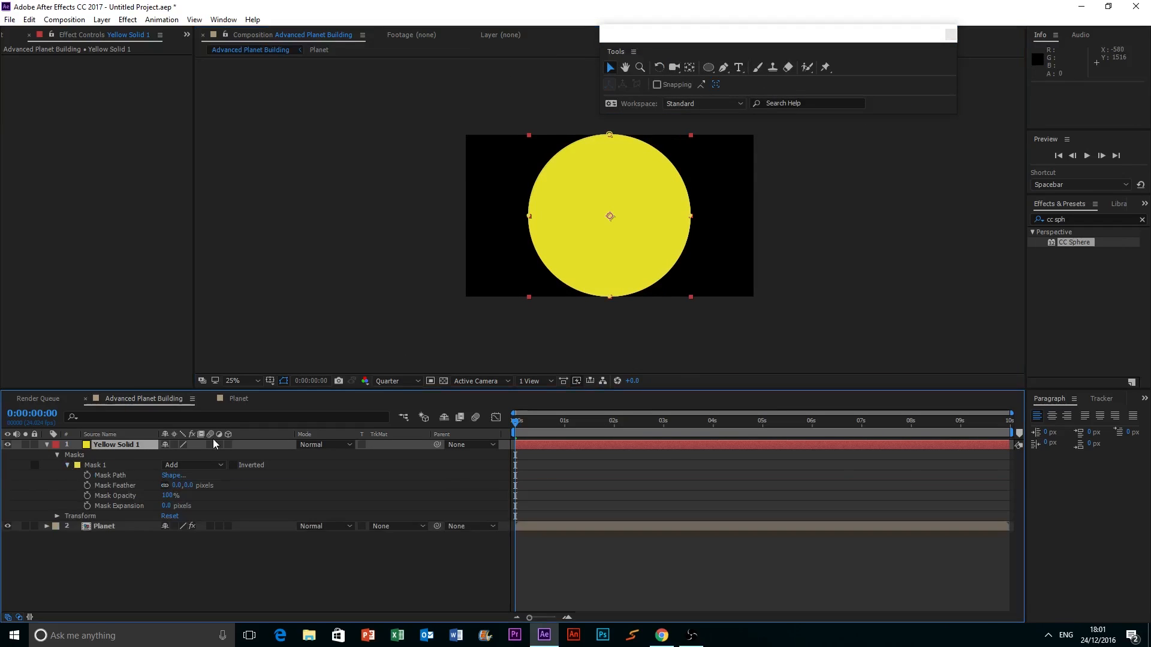
left_click(96, 465)
key("ctrl+d")
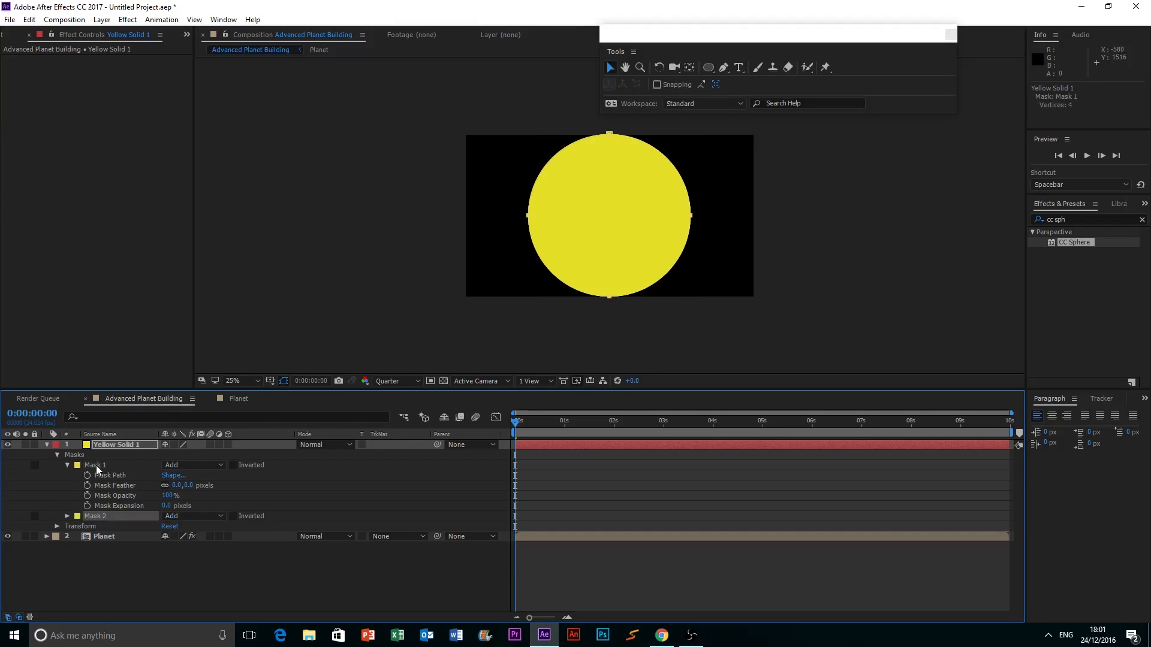
left_click(67, 516)
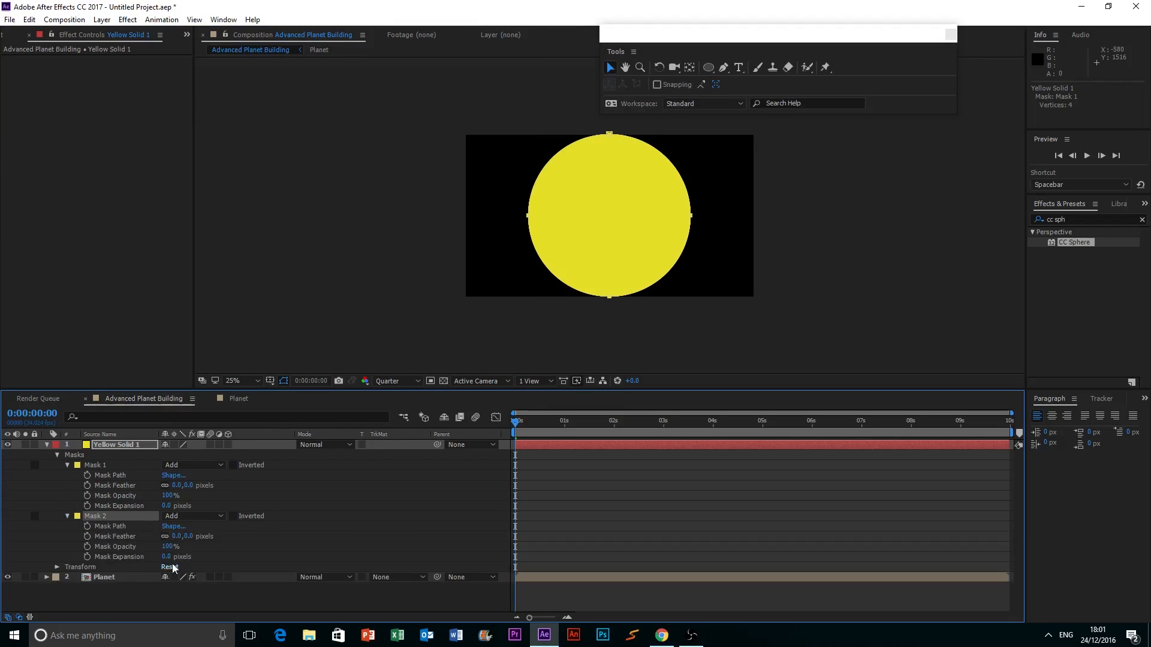
left_click_drag(166, 556, 146, 552)
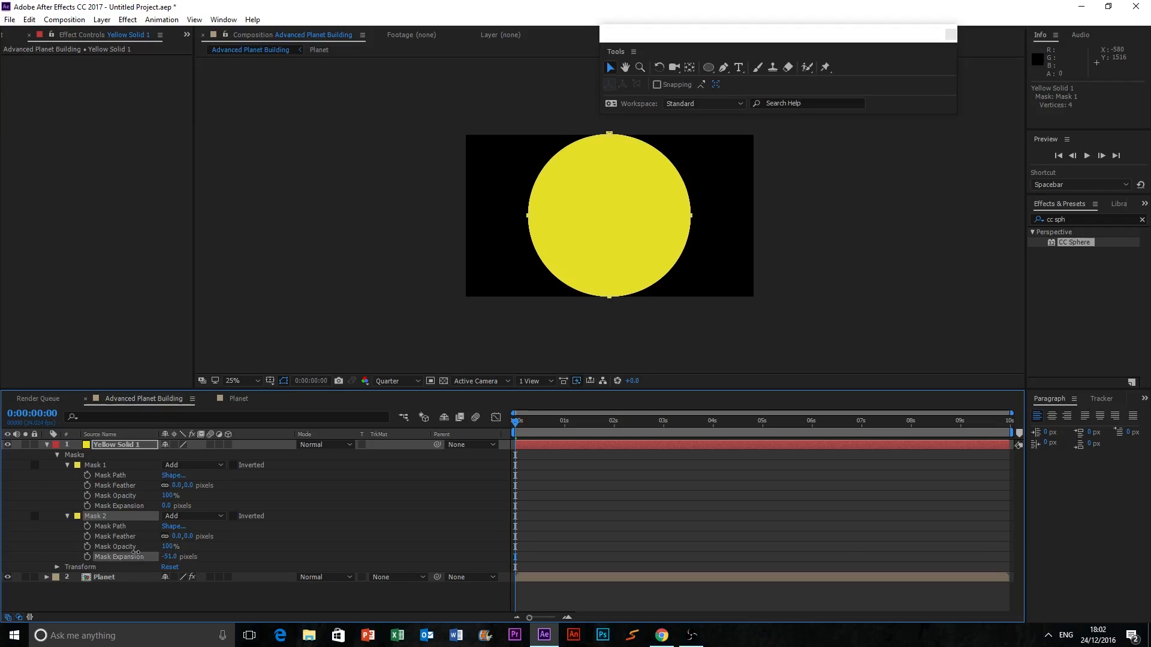
Set Mask 2 to Subtract with a Mask Expansion of -63 pixels, and set Mask 1's Mask Expansion to -10 pixels
left_click(193, 516)
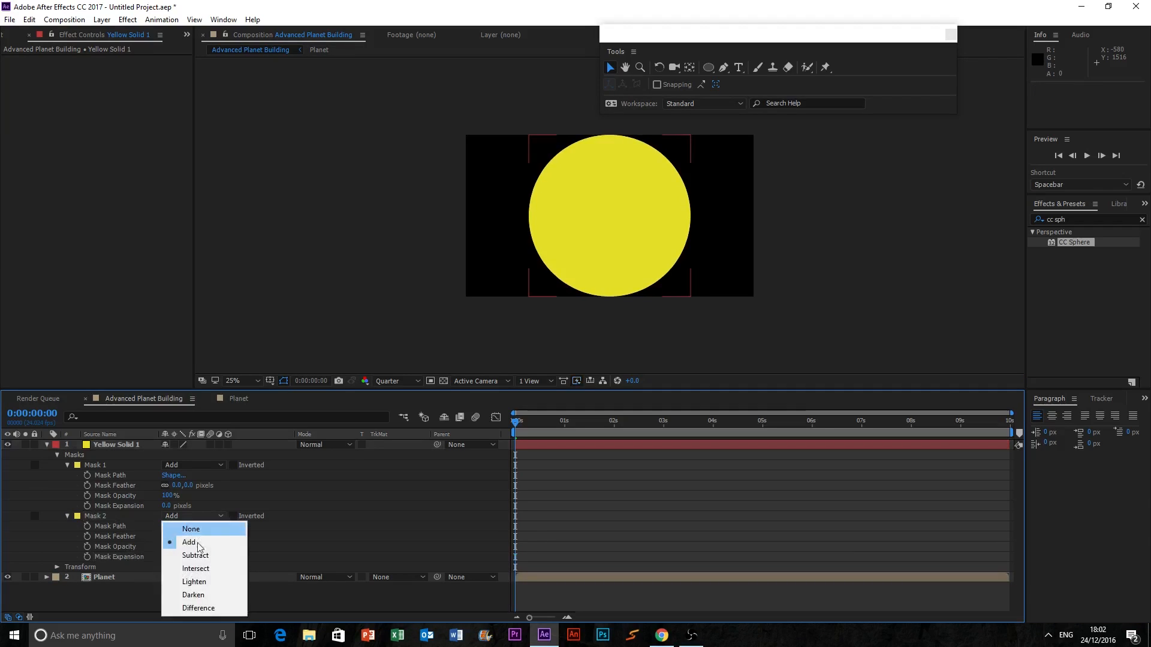
left_click(195, 555)
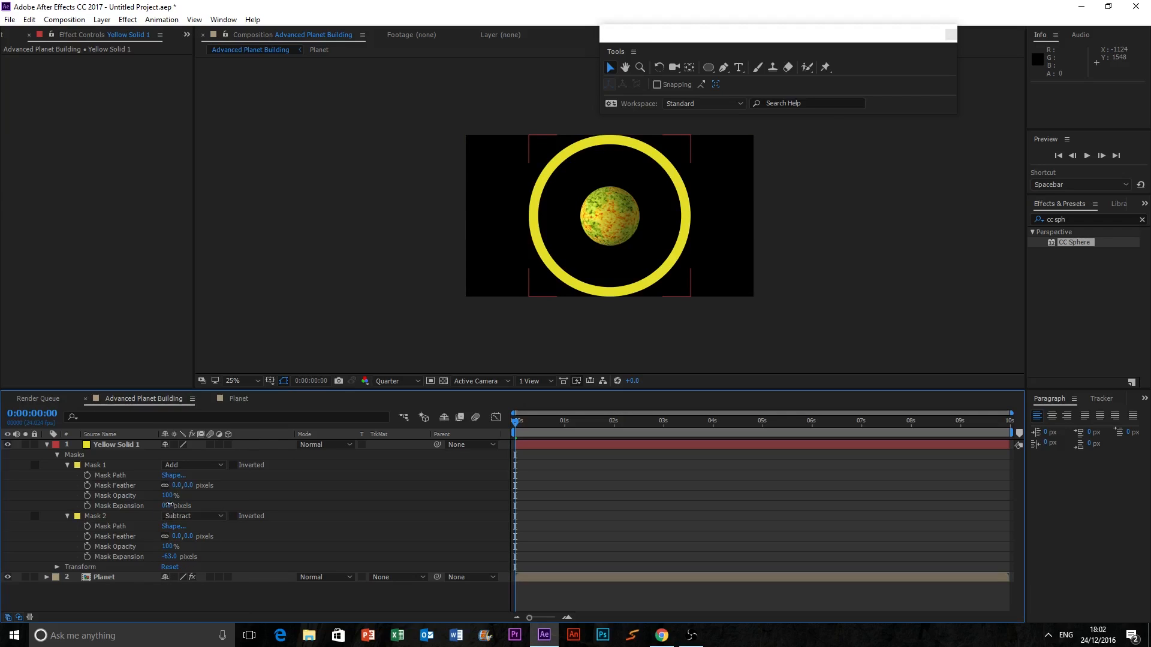
left_click_drag(169, 506, 163, 506)
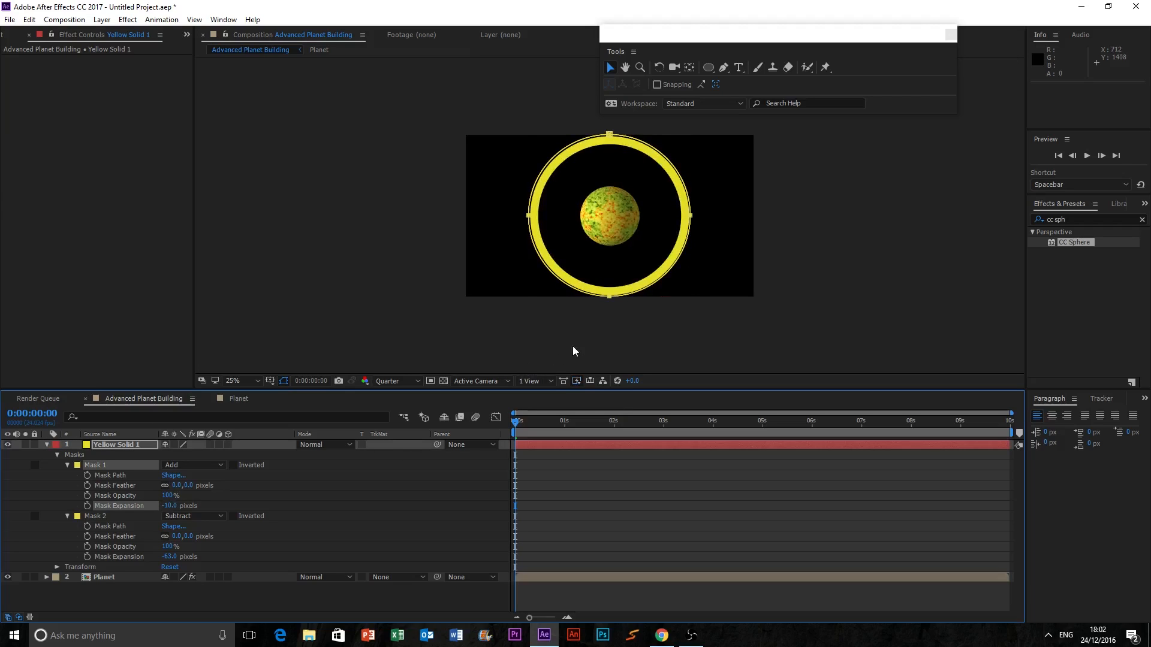
left_click(596, 272)
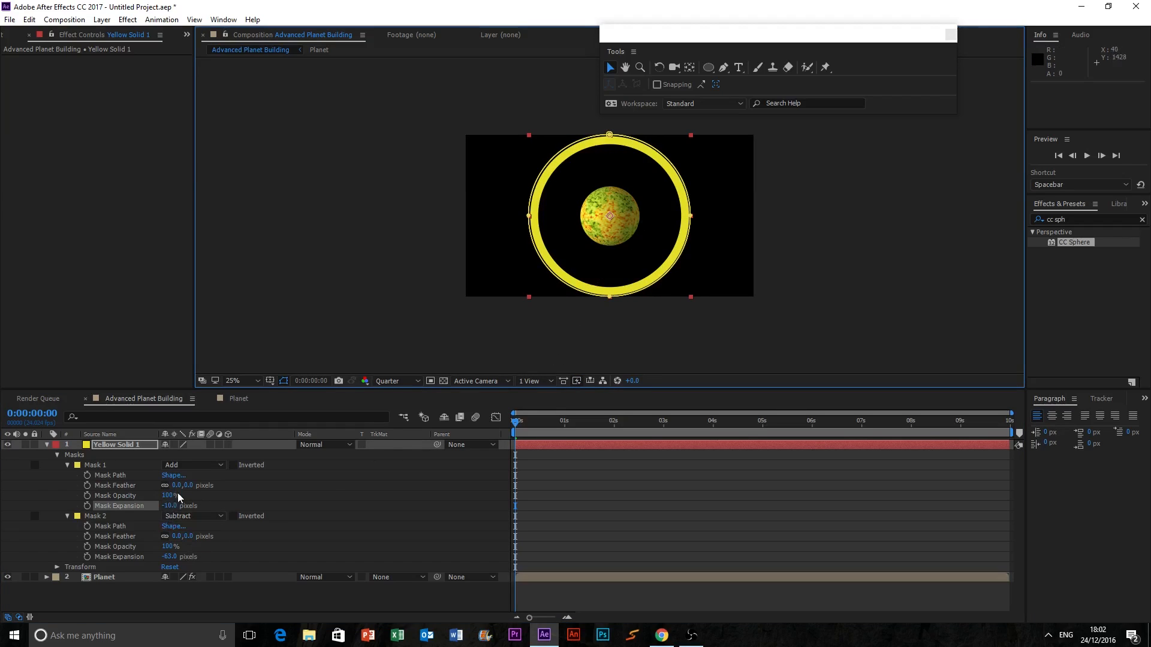
Feather Mask 1 by 14 pixels and Mask 2 by 45 pixels, and set Mask 2's Mask Expansion to -112 pixels
left_click_drag(190, 484, 193, 485)
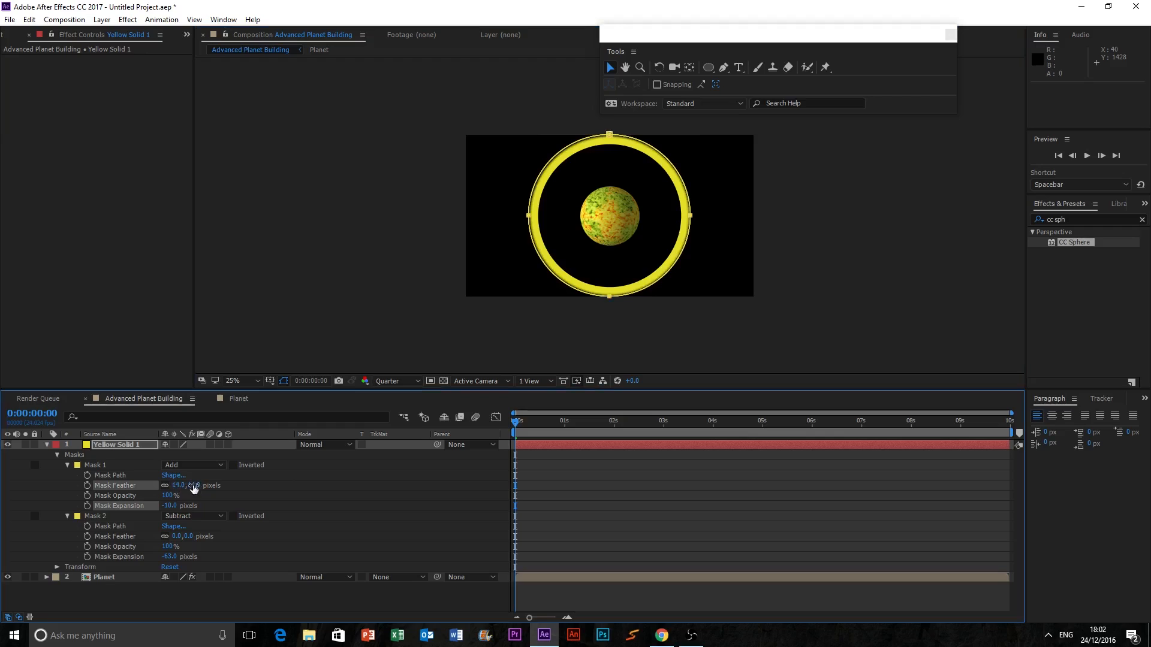
left_click_drag(180, 537, 140, 561)
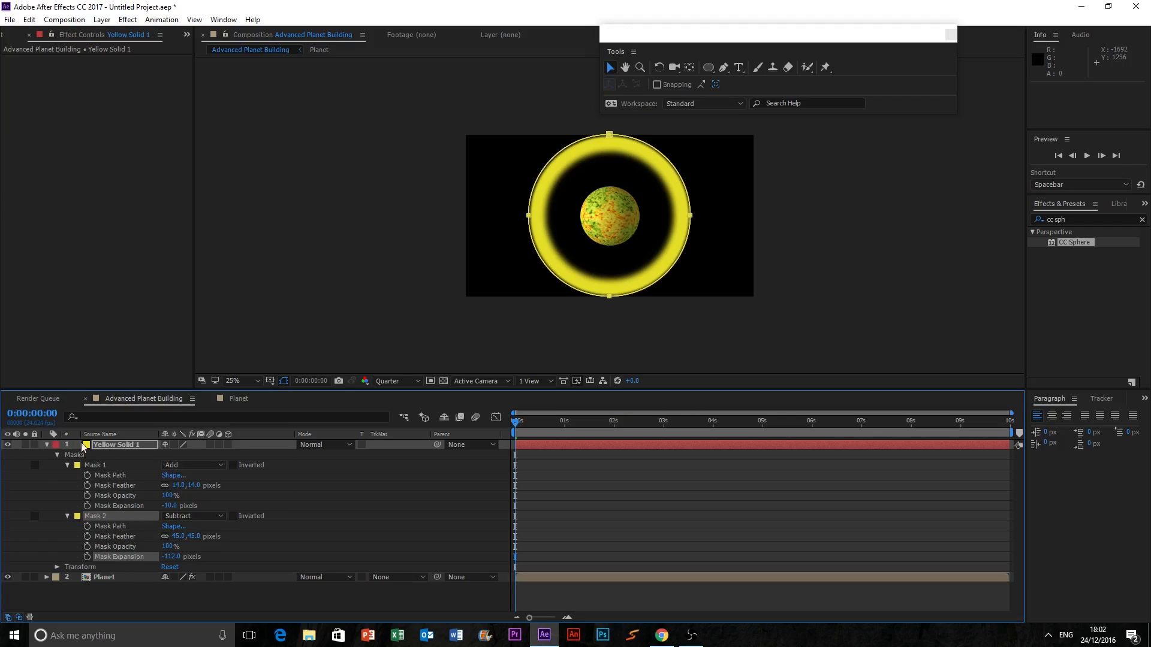
left_click(57, 456)
left_click(633, 239)
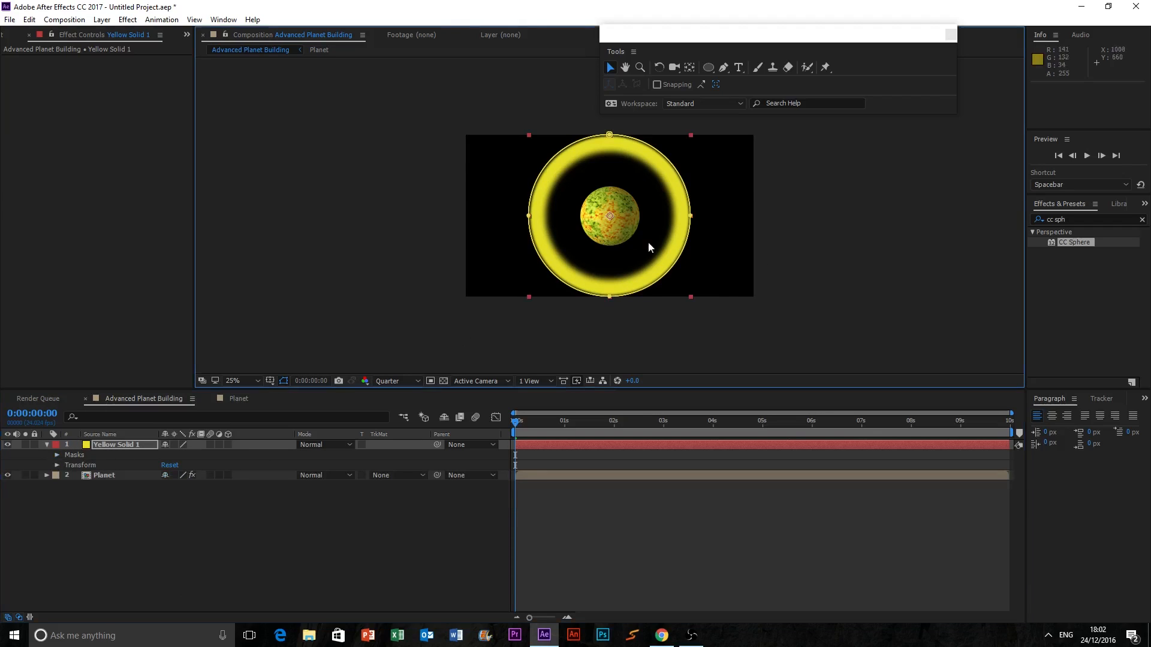
Make the yellow ring a 3D layer and tilt it around the planet by setting its X Orientation to 104°
left_click(229, 444)
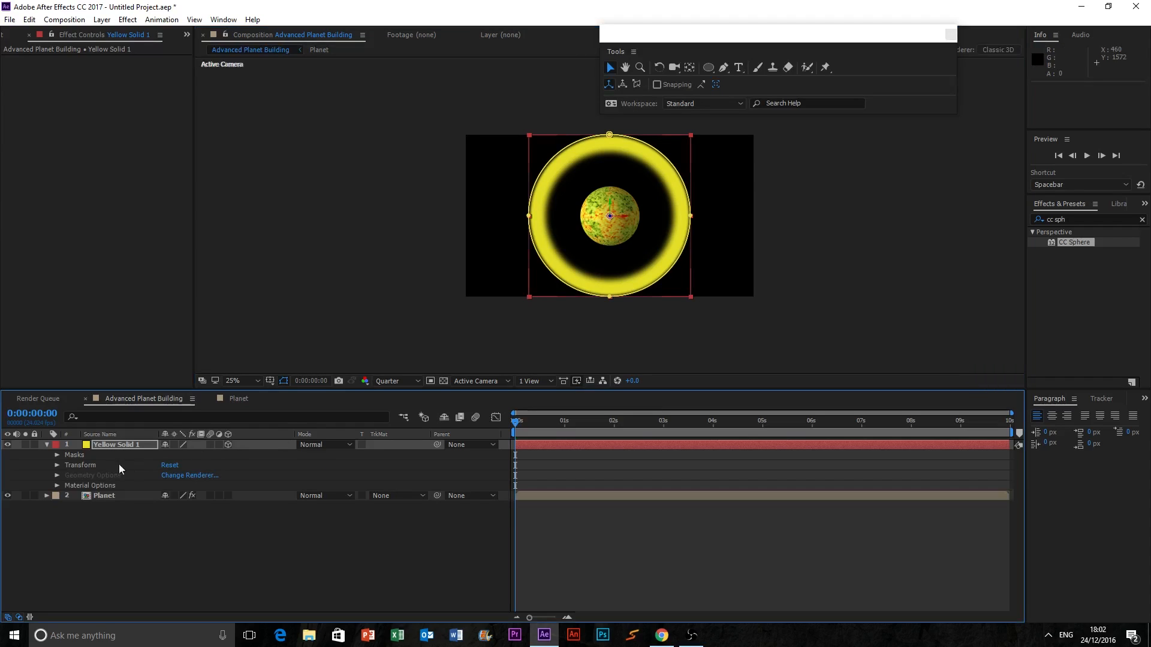
left_click(57, 464)
left_click_drag(184, 505, 220, 495)
key("ctrl+z")
key("ctrl+z")
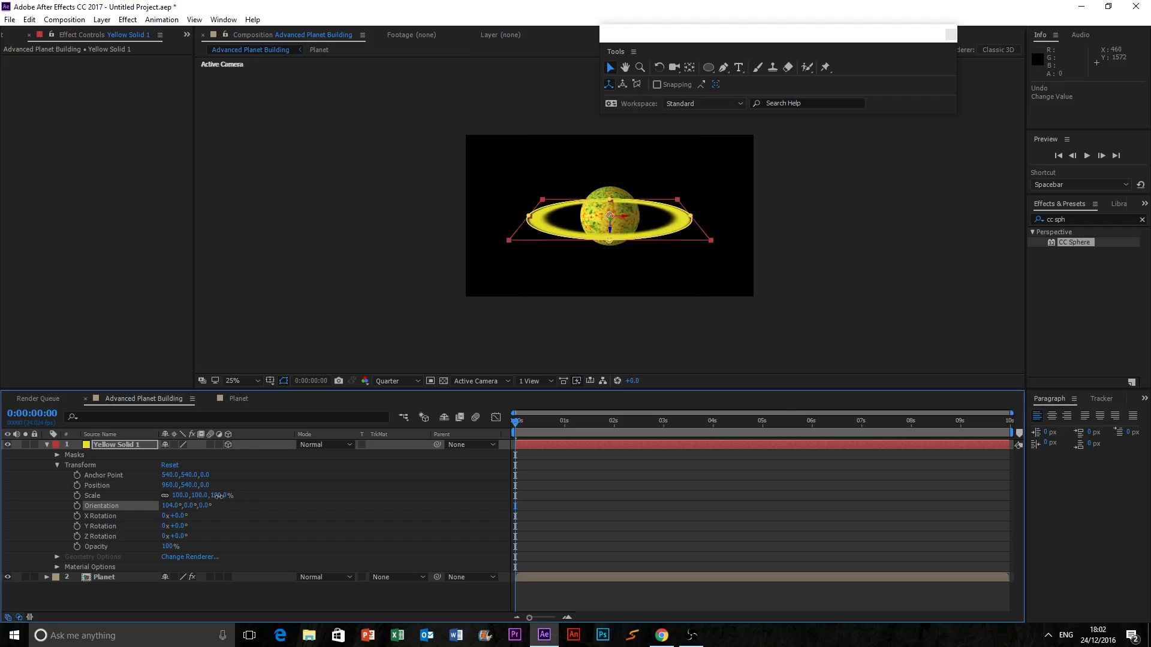
Draw a closed four-point Pen mask on the yellow solid around the back section of the ring that crosses the planet
scroll(793, 274, "up", 3)
scroll(793, 275, "down", 2)
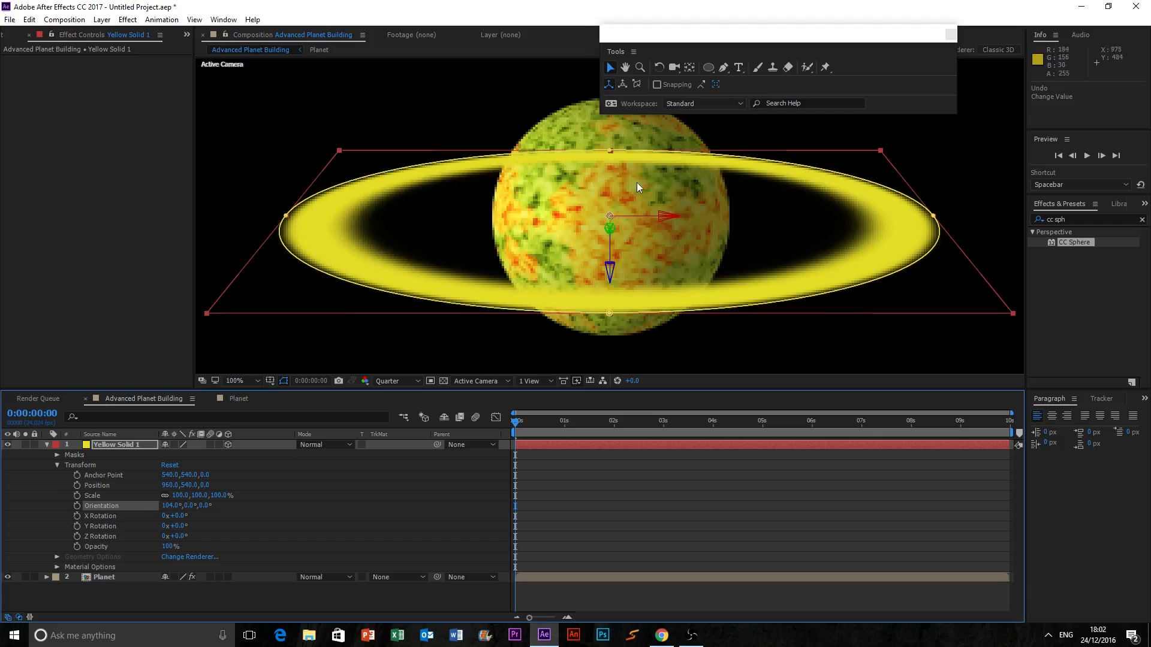
left_click(726, 66)
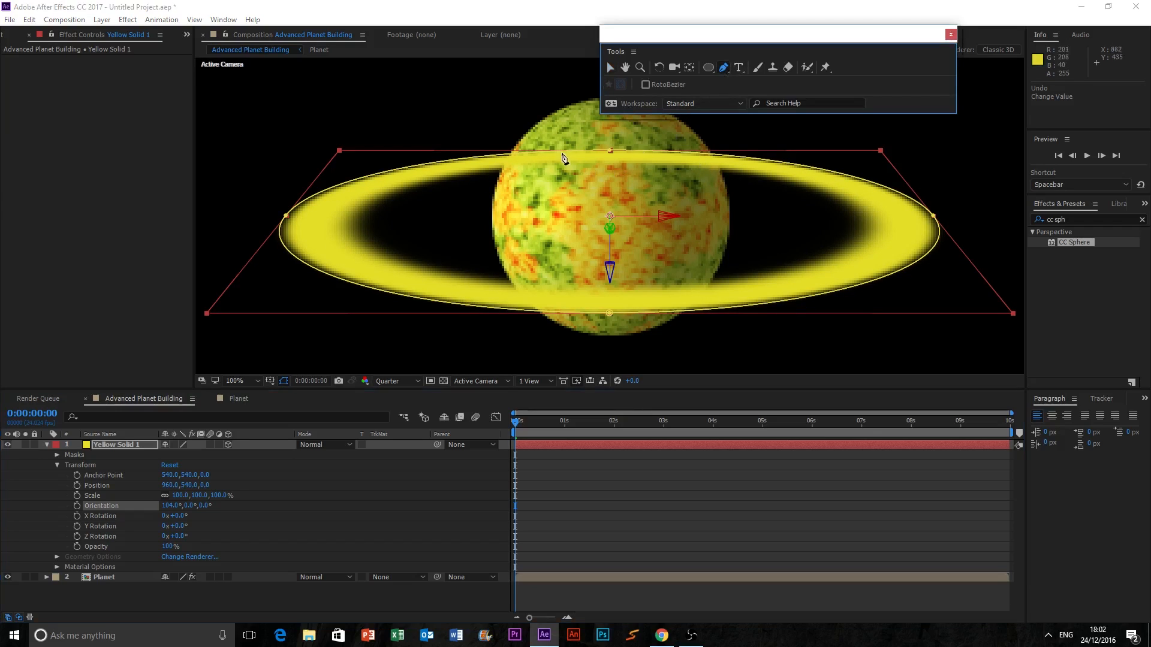
left_click(518, 142)
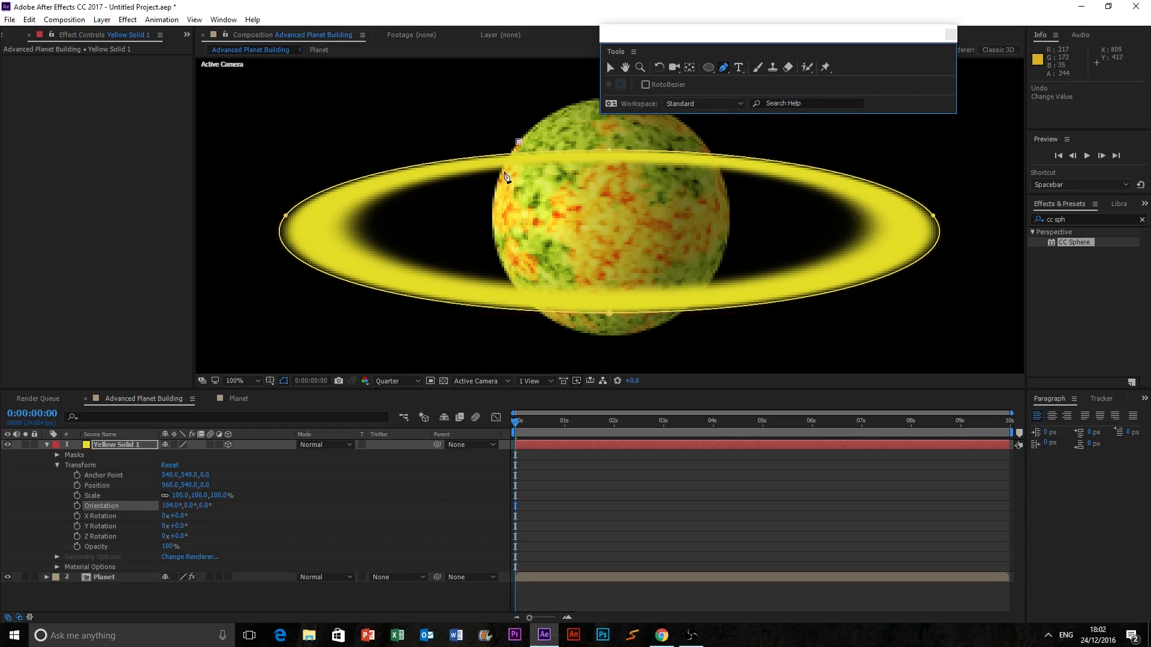
left_click(499, 177)
left_click(726, 182)
left_click(516, 144)
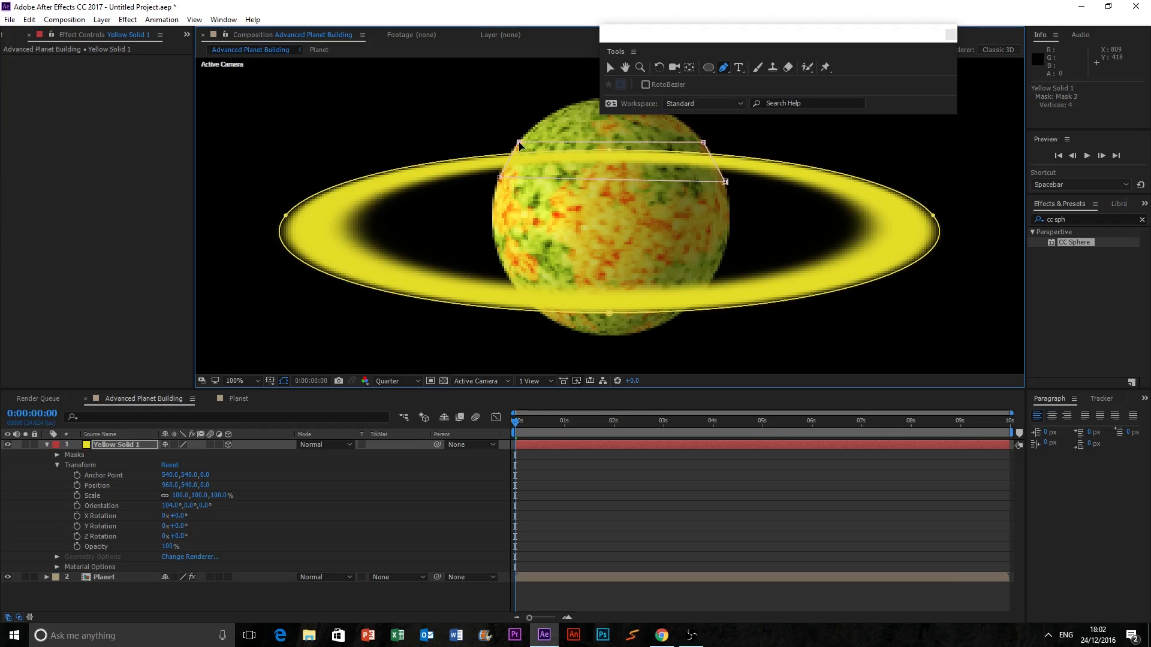
Set the new four-point mask to Subtract so it hides the ring's back section, and switch to the Selection tool
left_click(47, 444)
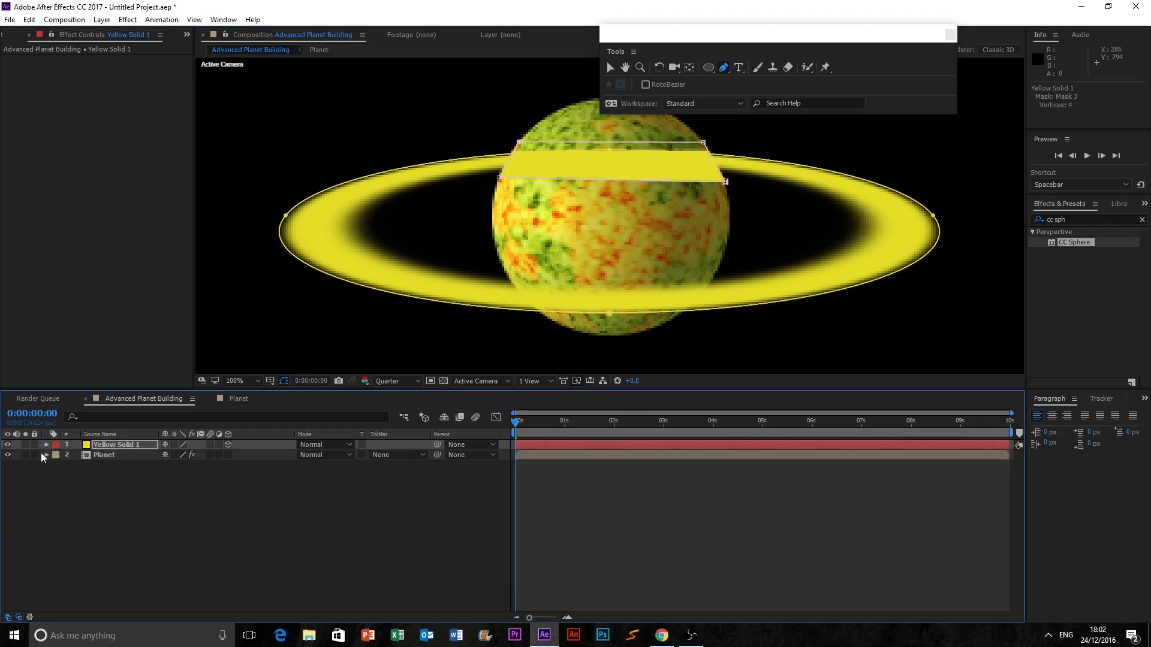
left_click(47, 445)
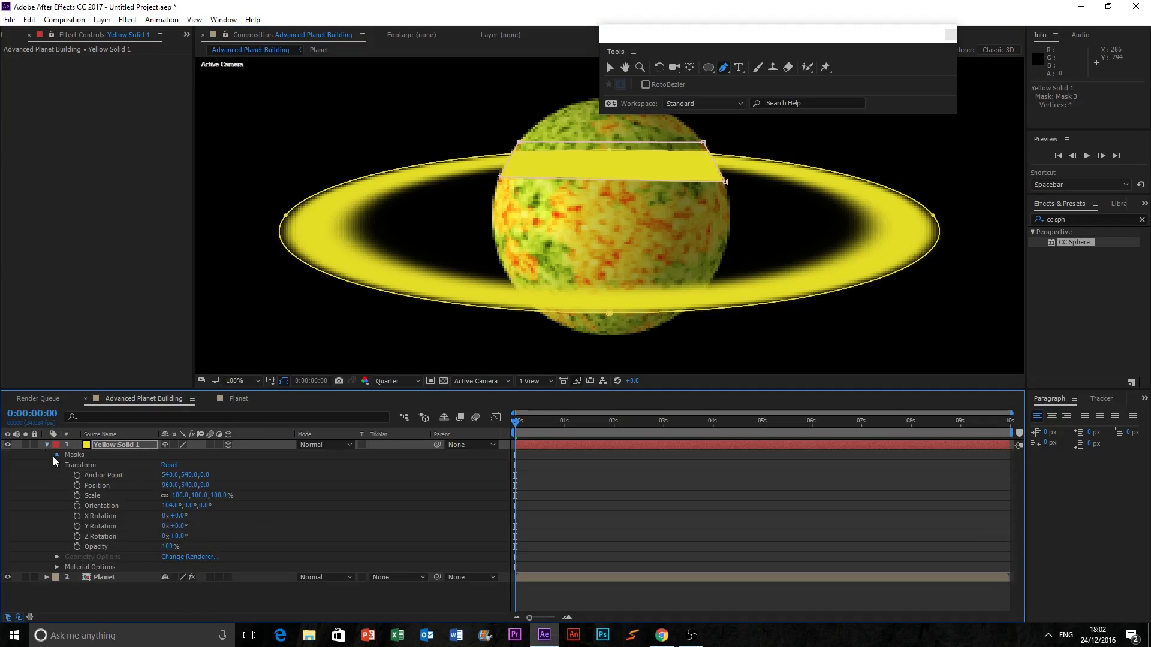
scroll(191, 551, "down", 2)
left_click(206, 509)
left_click(198, 545)
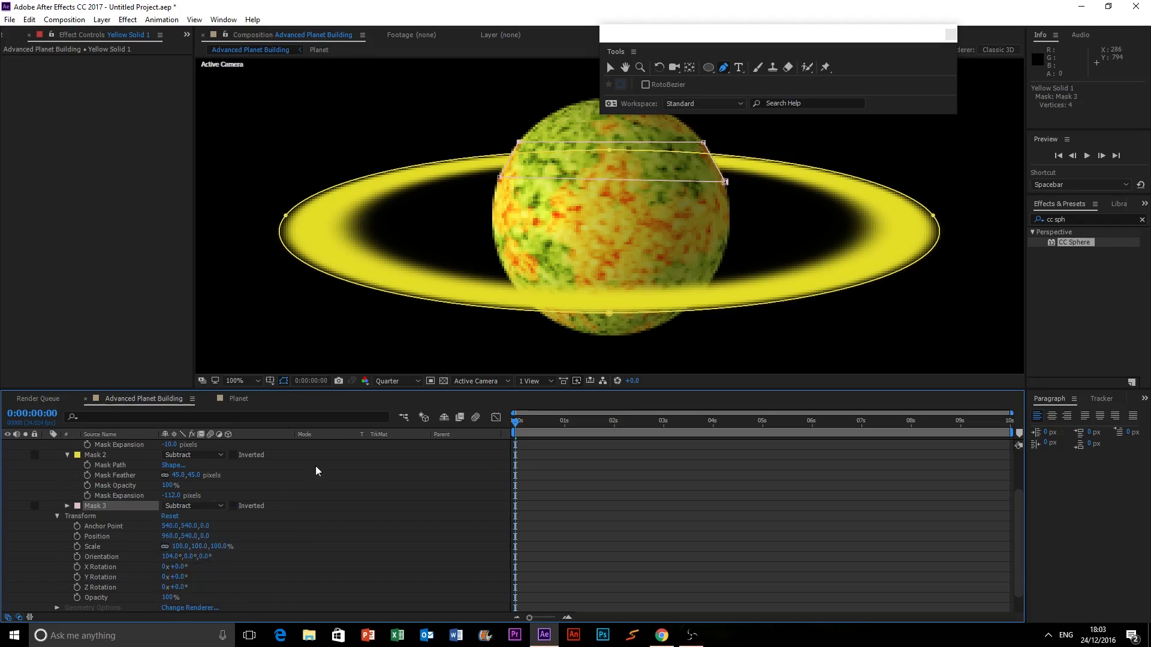
key("v")
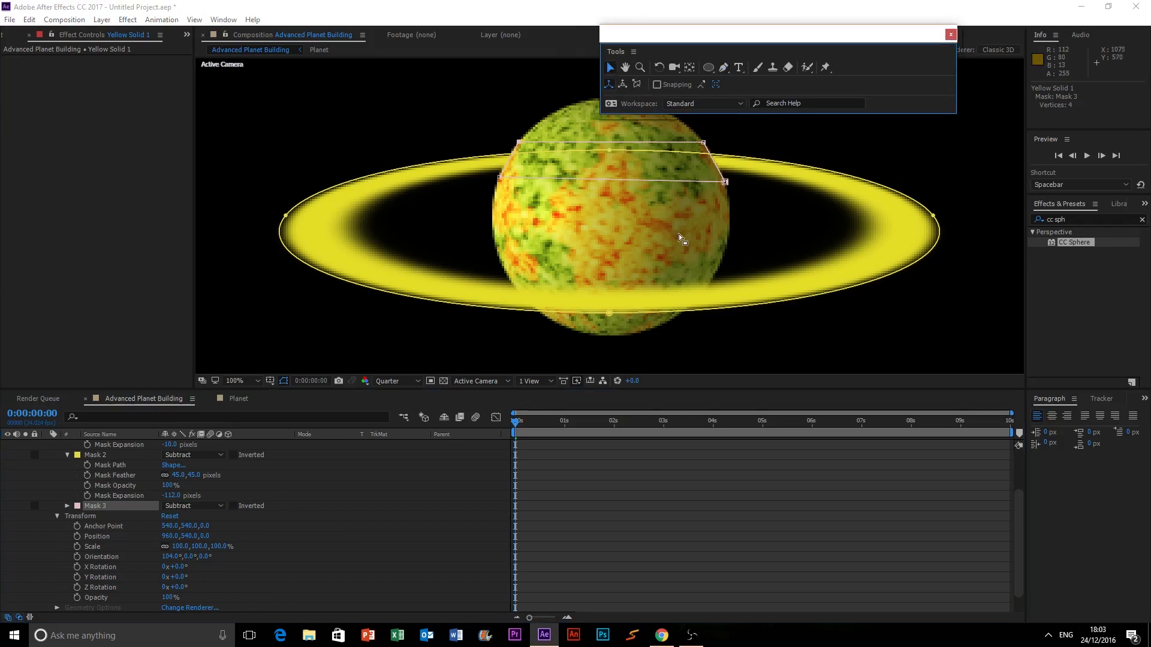
left_click(871, 294)
scroll(869, 293, "down", 1)
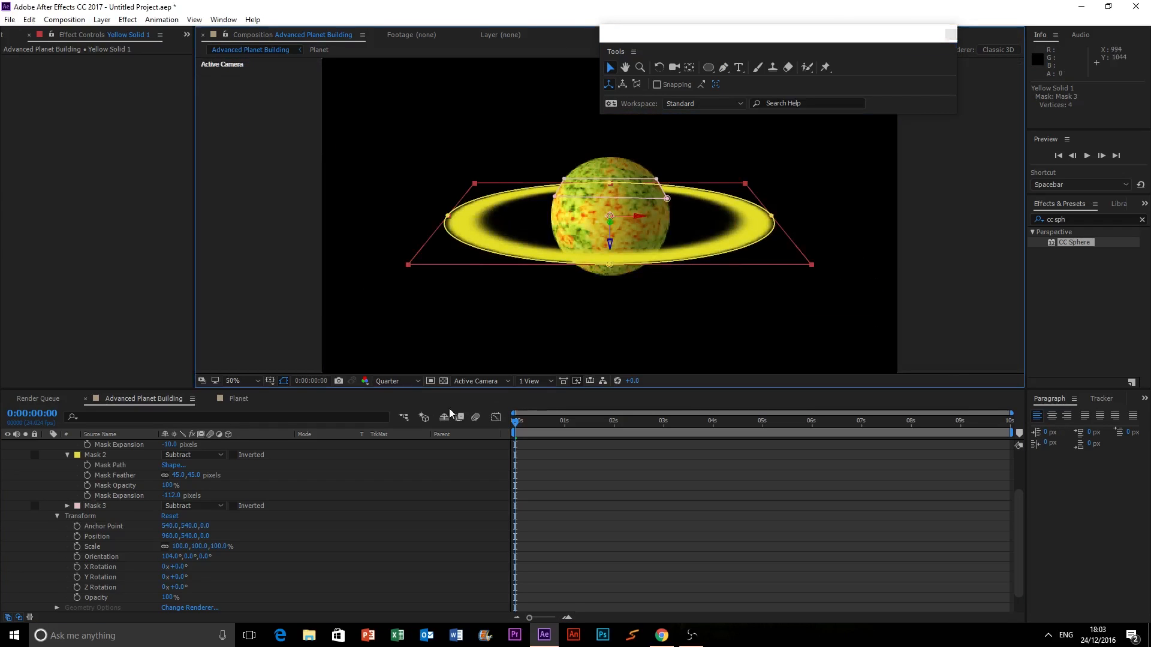
scroll(63, 482, "up", 5)
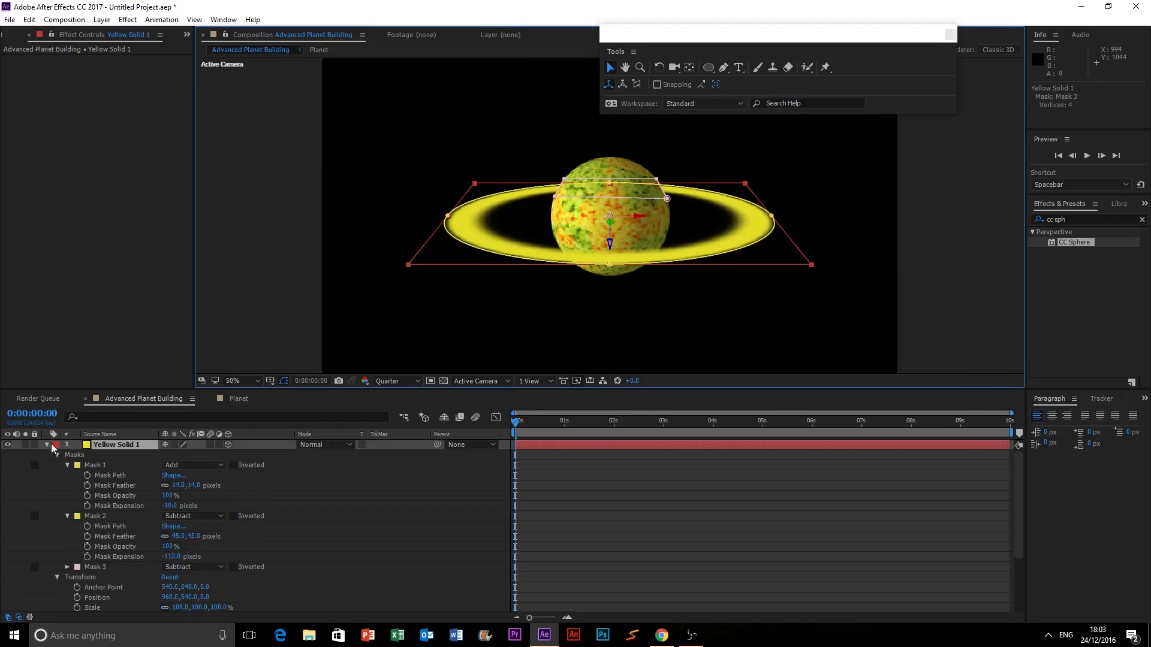
left_click(47, 444)
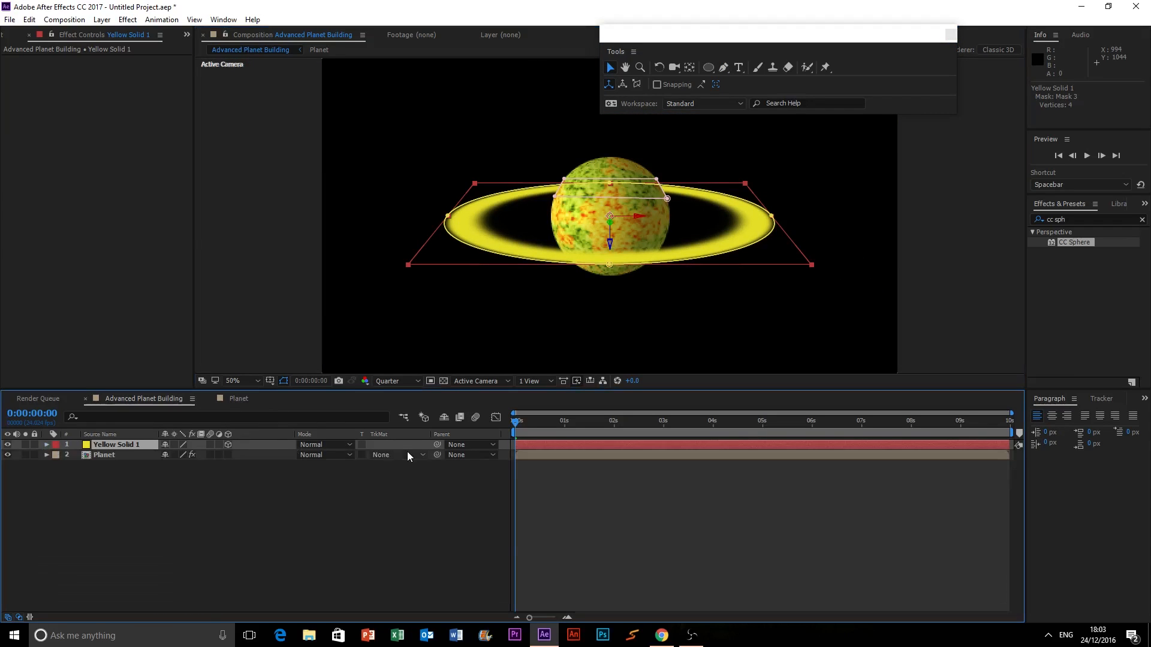
Examine the ringed planet at Full preview resolution and return the resolution to Quarter
left_click(299, 489)
left_click(396, 381)
left_click(412, 415)
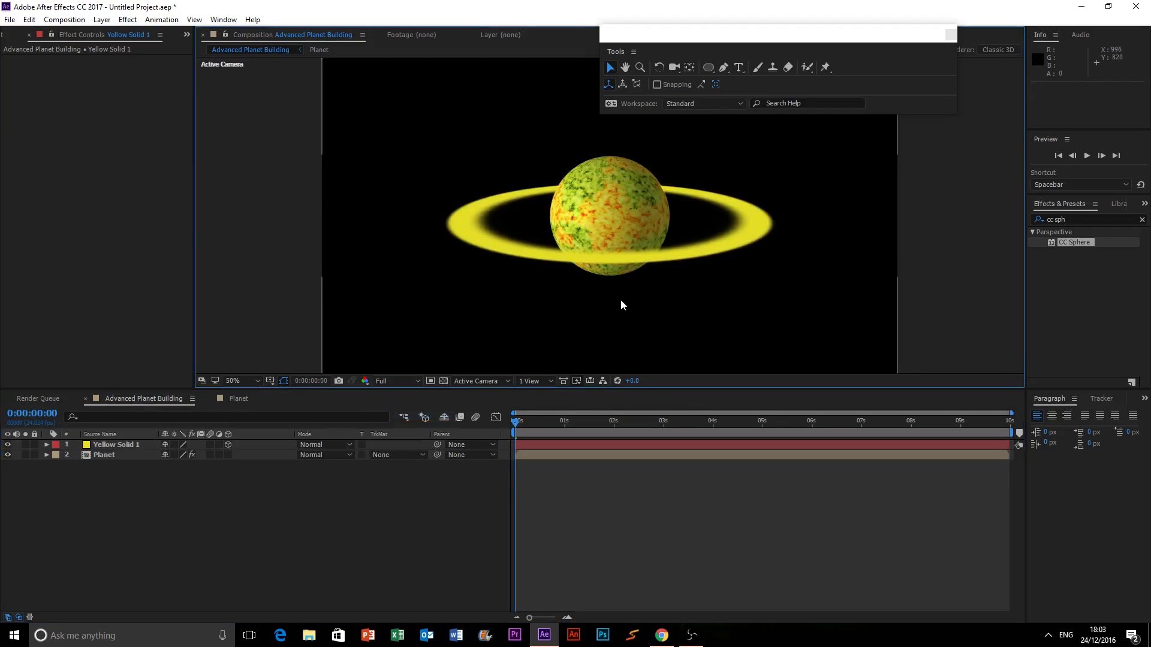
left_click(620, 299)
left_click(690, 289)
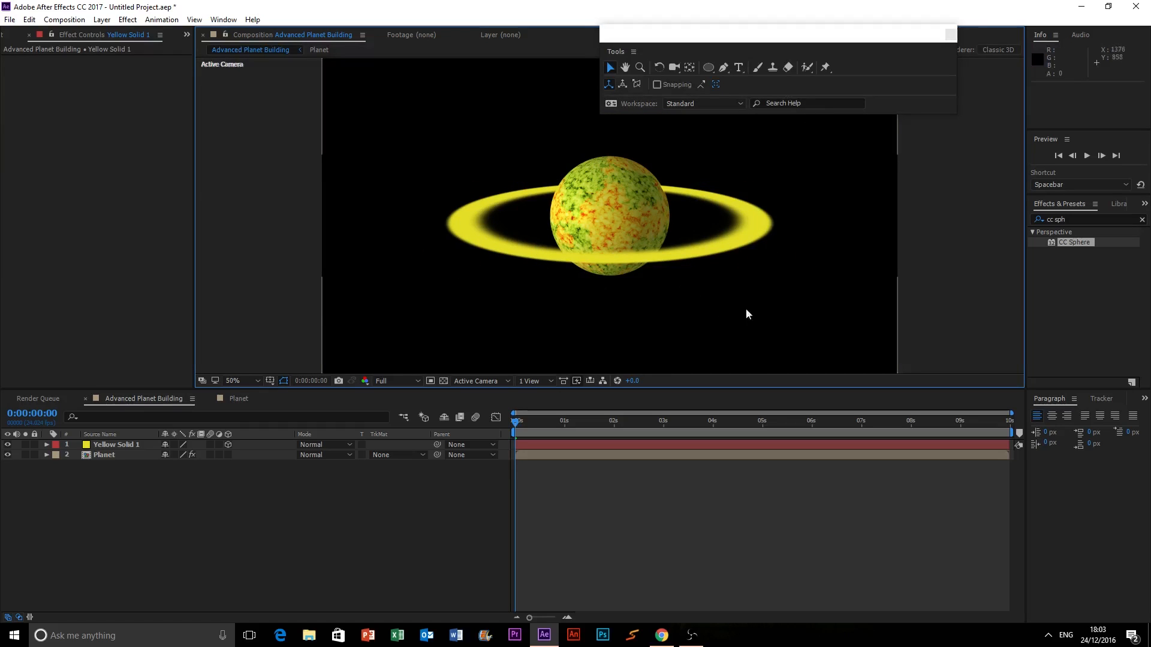
left_click(398, 378)
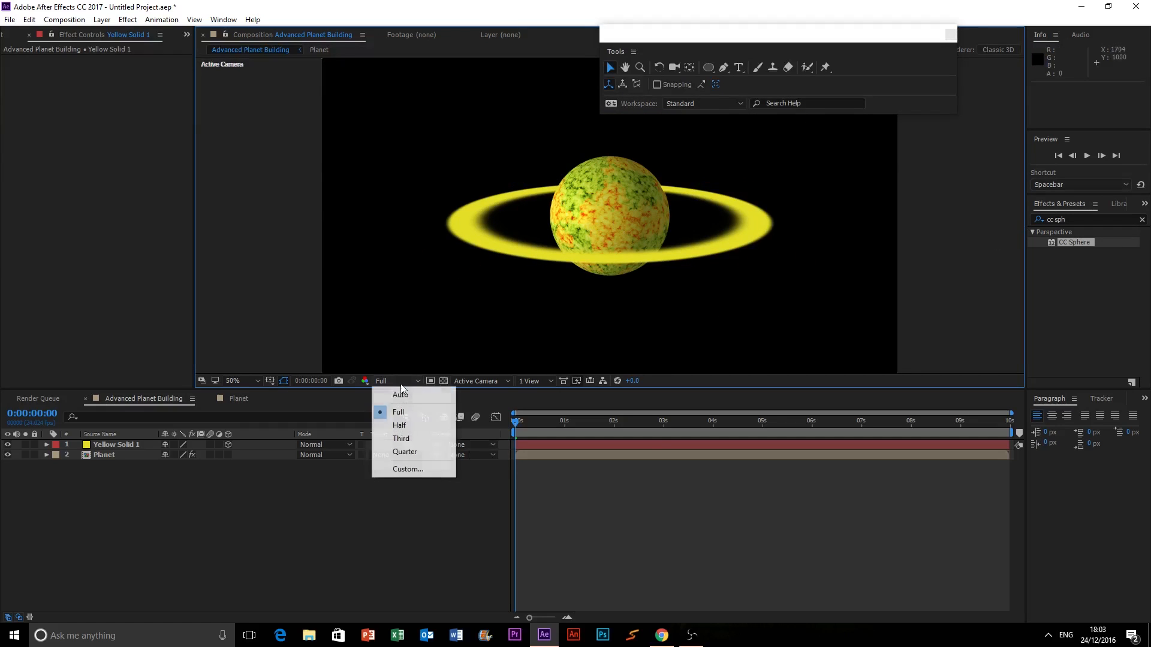
left_click(424, 451)
key("comma")
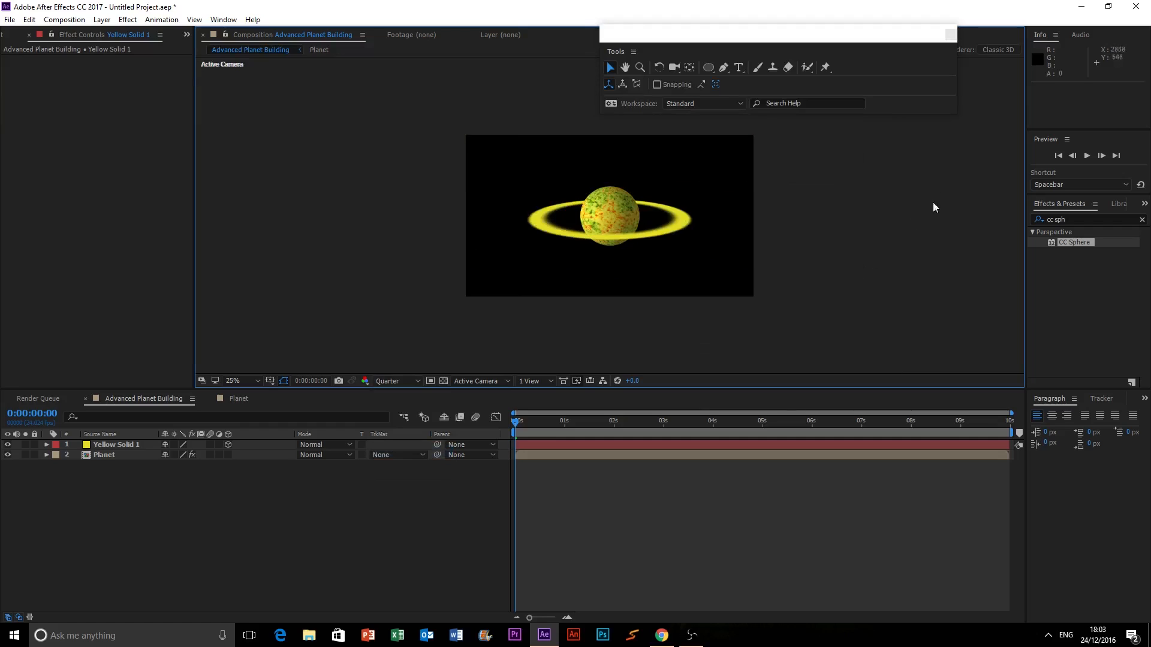
Play the composition preview to check the ringed planet's rotation up close, and stop it
left_click(1086, 156)
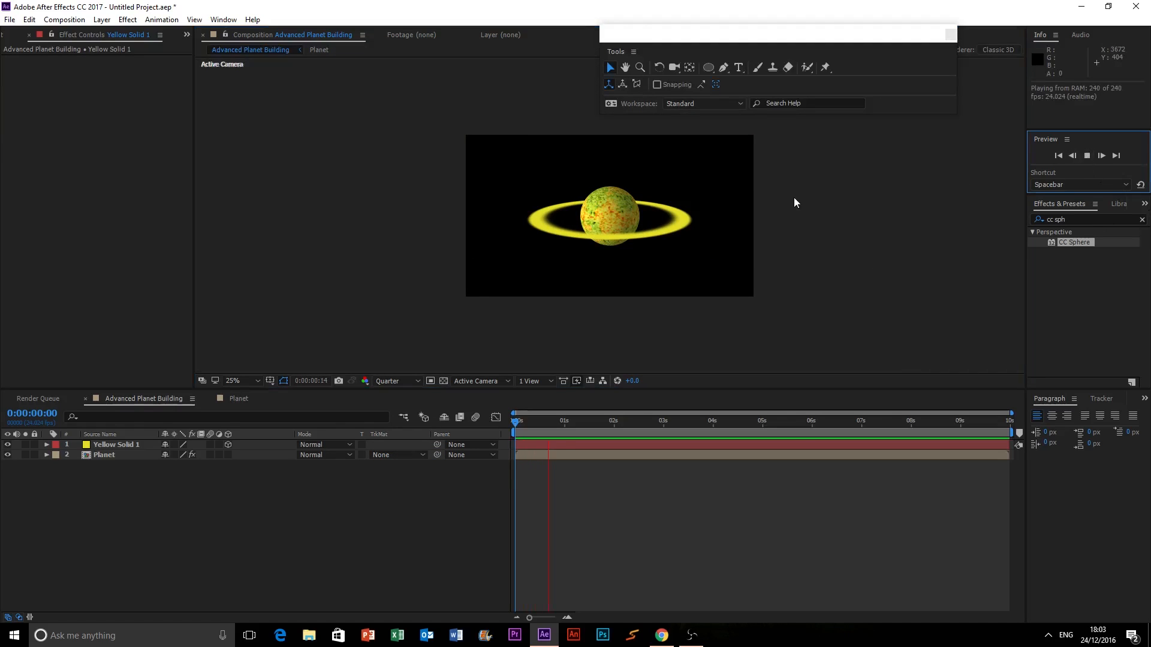
key("period")
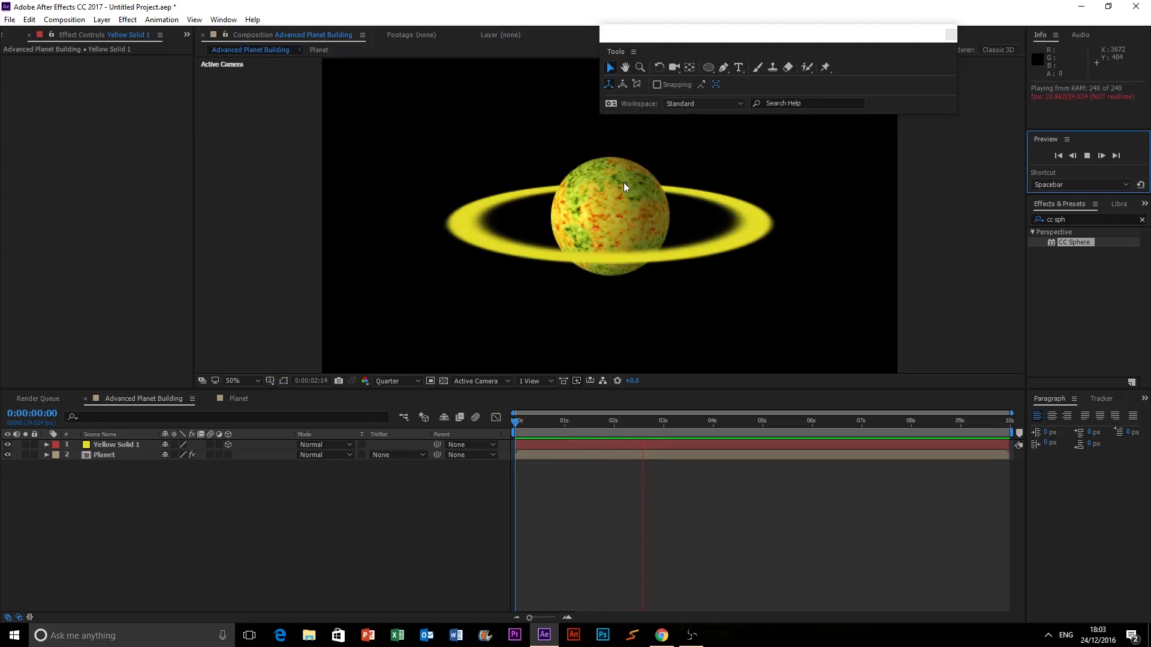
left_click(1088, 157)
key("comma")
Delete the four-point Mask 3 from the yellow ring layer
left_click(657, 227)
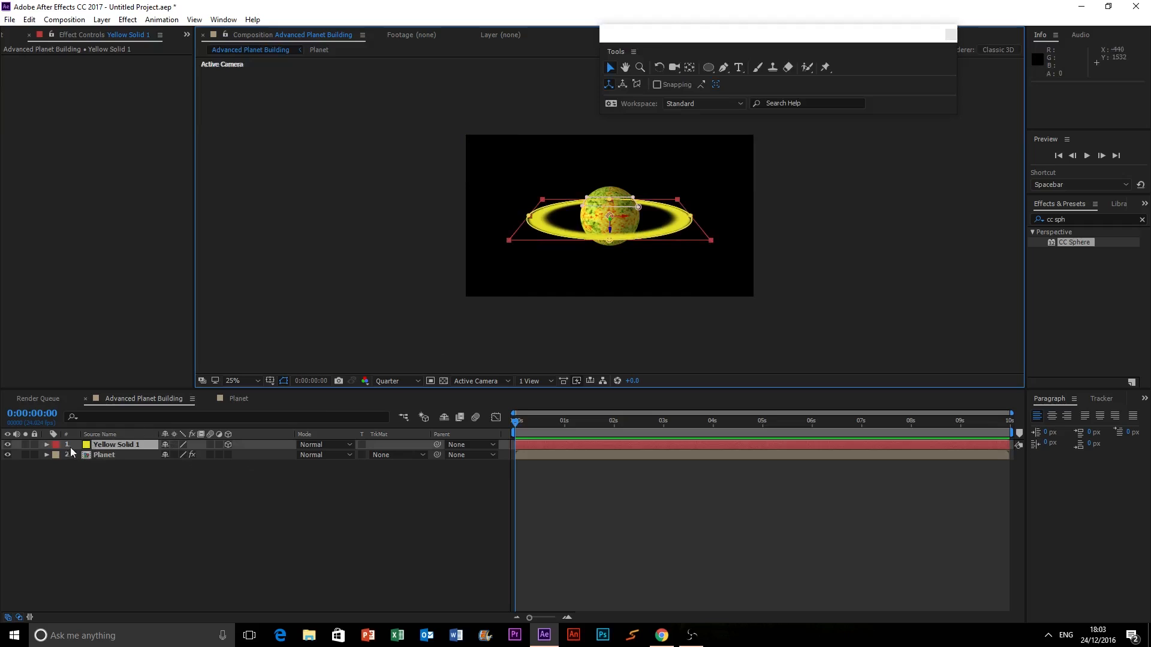
left_click(47, 444)
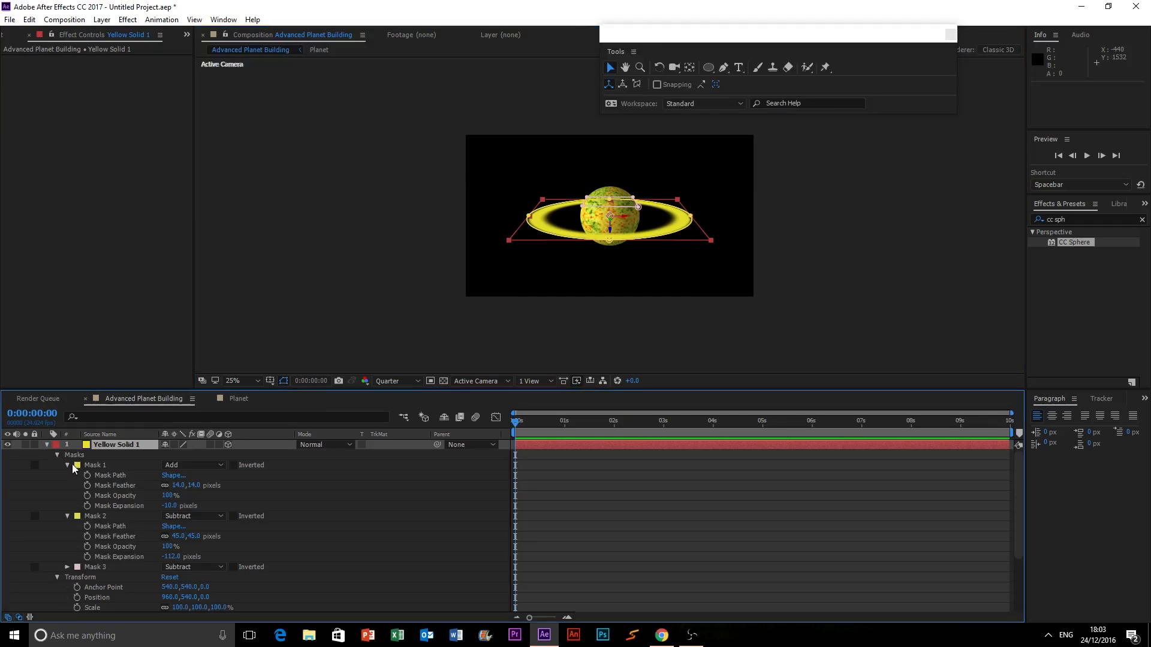
left_click(105, 567)
key("Delete")
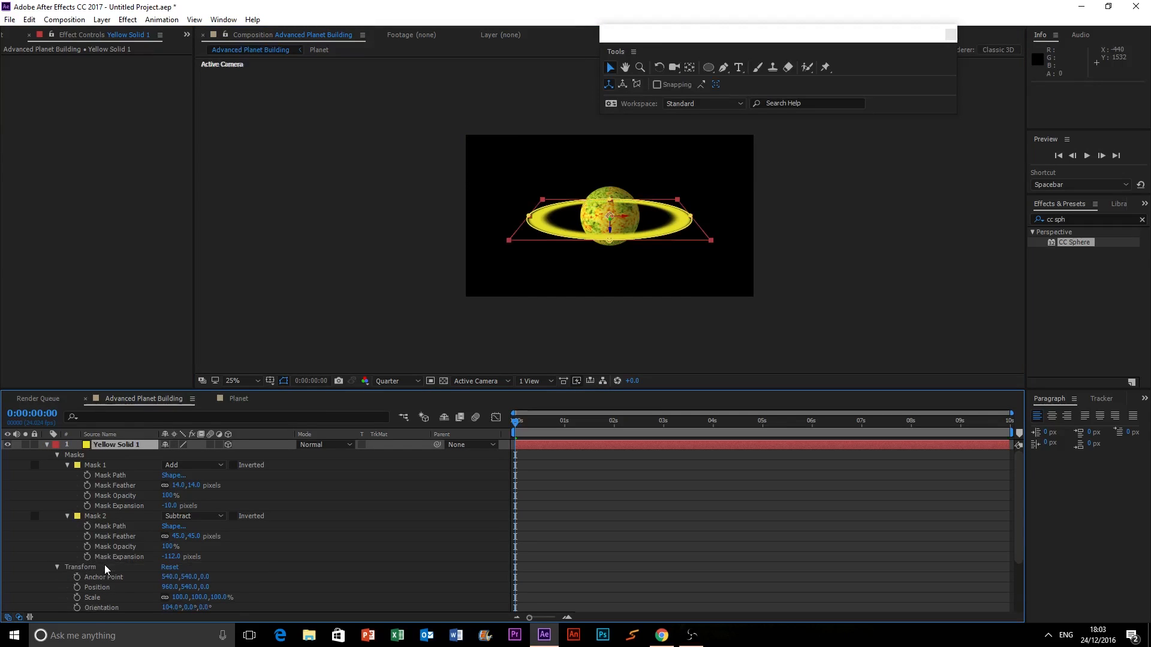
left_click(46, 445)
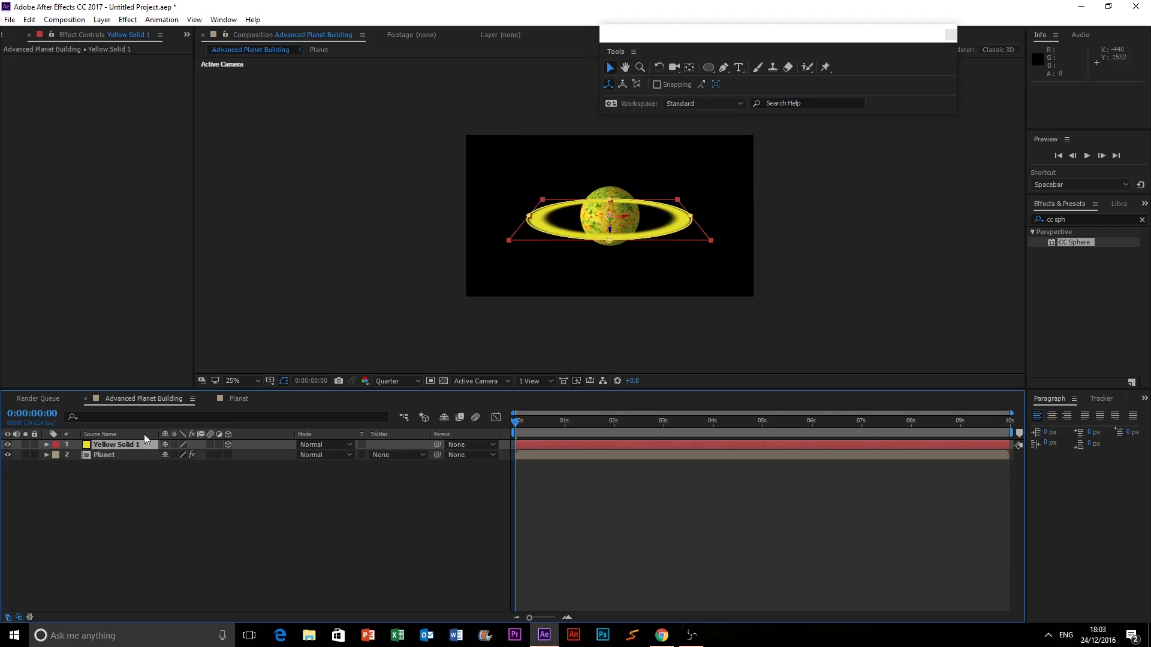
Tilt the yellow ring diagonally across the planet by setting its Y Orientation to 37°
left_click(47, 444)
left_click(67, 465)
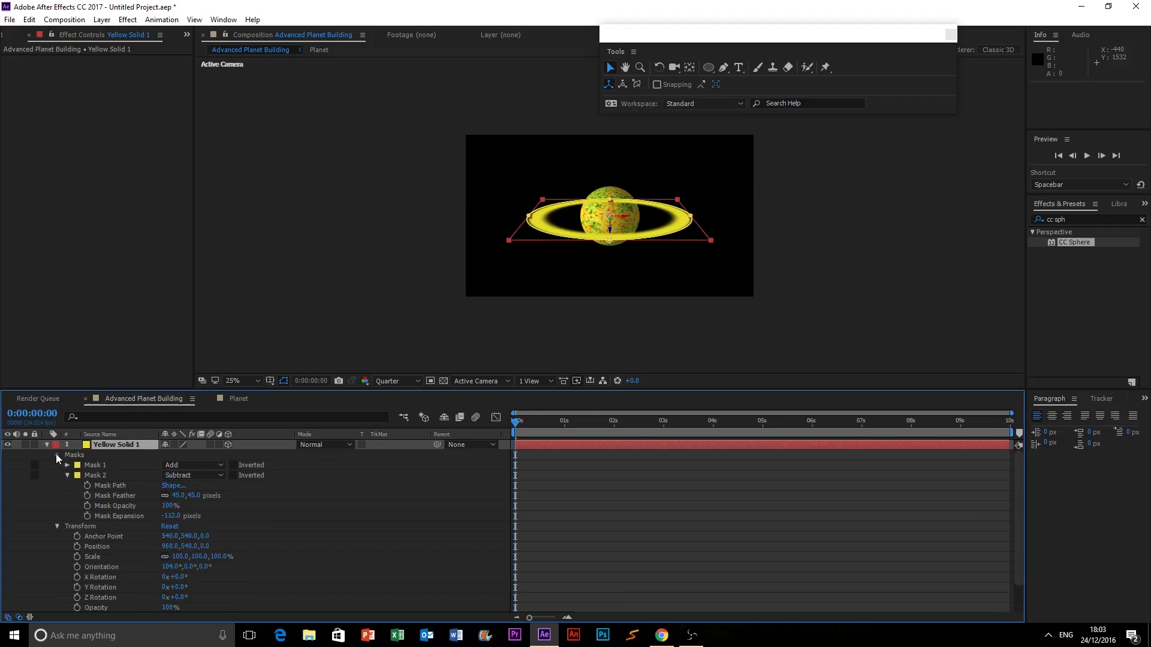
left_click(56, 455)
left_click_drag(171, 505, 217, 502)
key("ctrl+z")
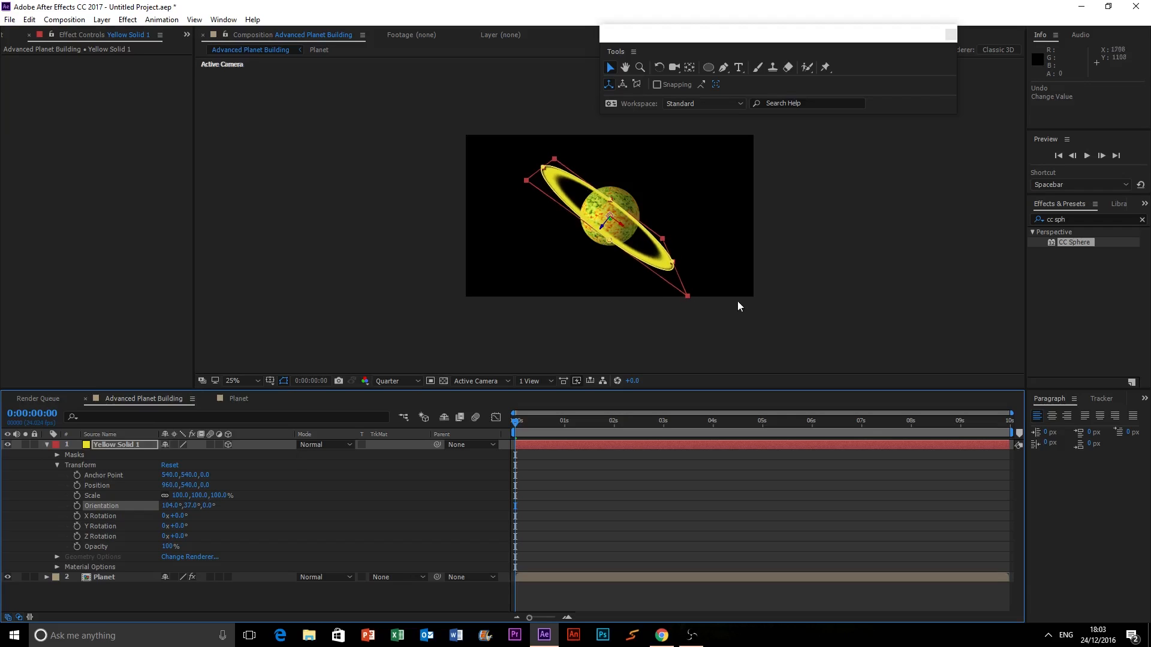
left_click(733, 301)
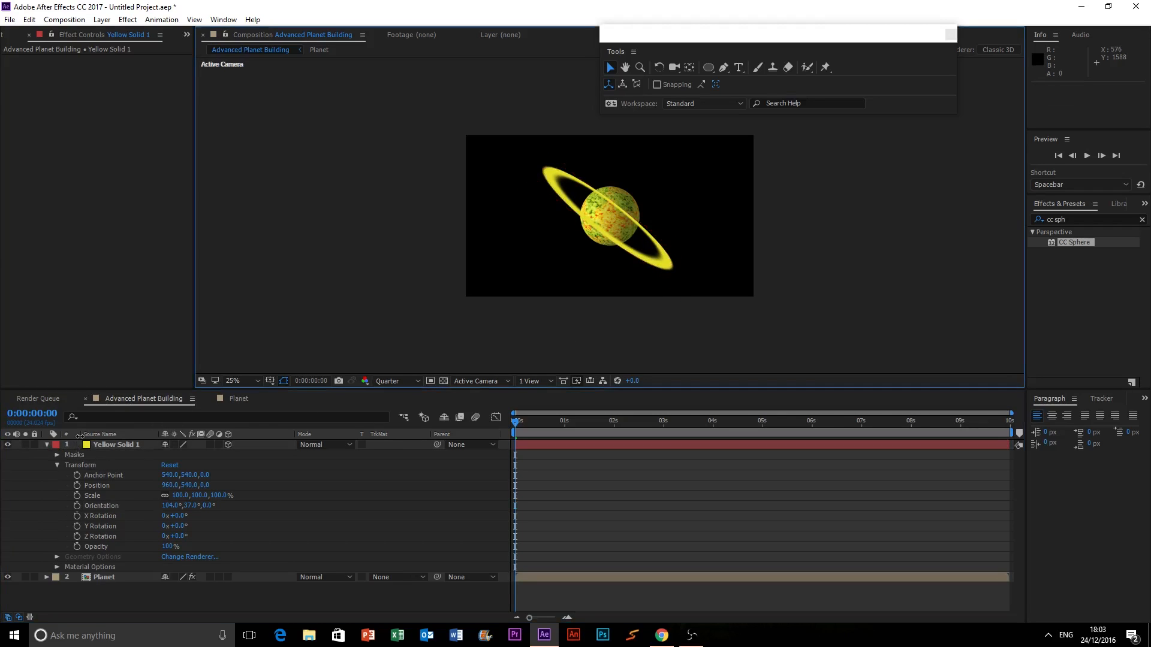
Duplicate the yellow ring layer and set the lower ring's Y Orientation to 324° so the two rings cross
left_click(104, 444)
key("ctrl+d")
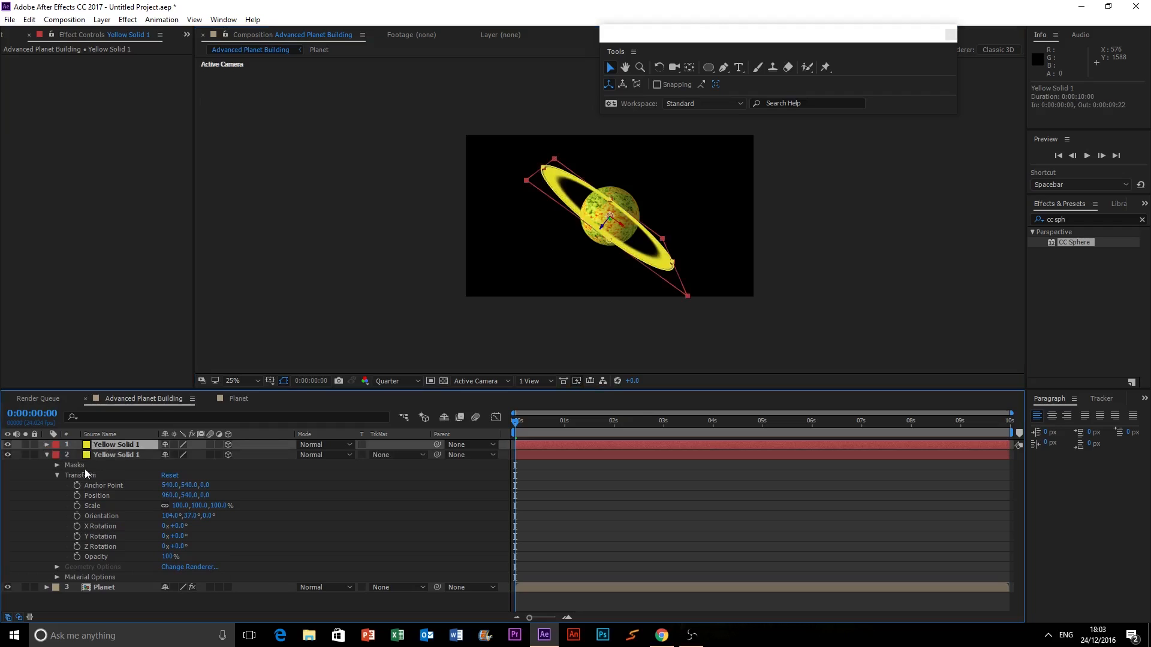
left_click_drag(190, 518, 146, 514)
left_click(769, 320)
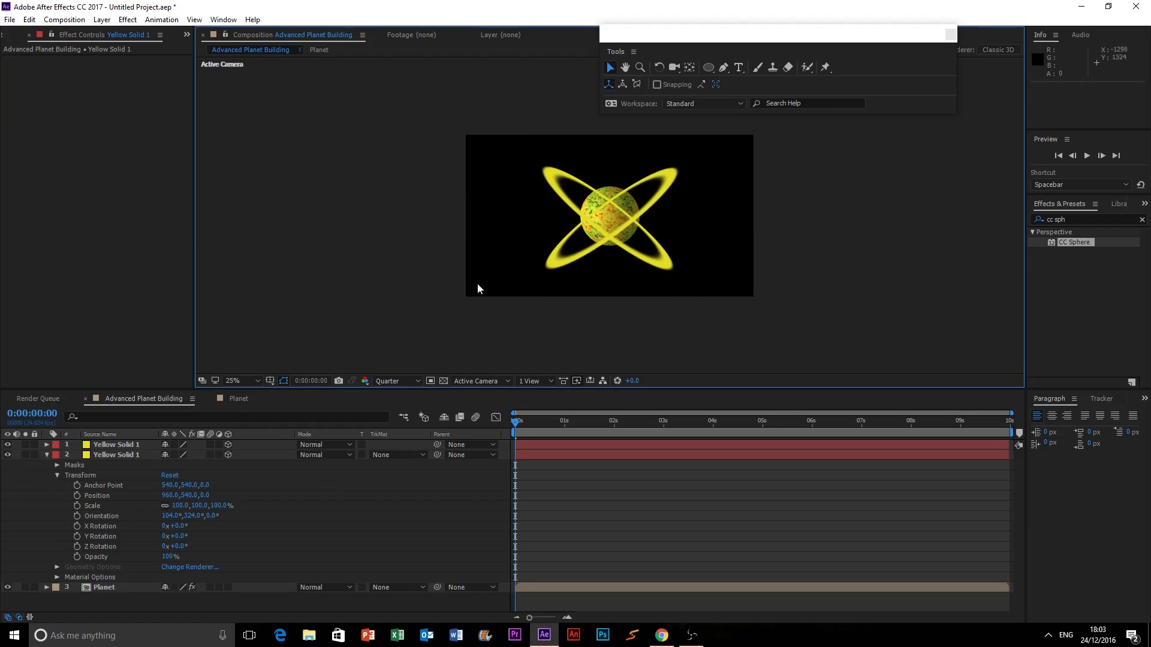
Hide the upper yellow ring layer and draw a closed four-point Pen mask on the other ring around its far section crossing the planet
scroll(609, 238, "up", 5)
scroll(609, 238, "down", 1)
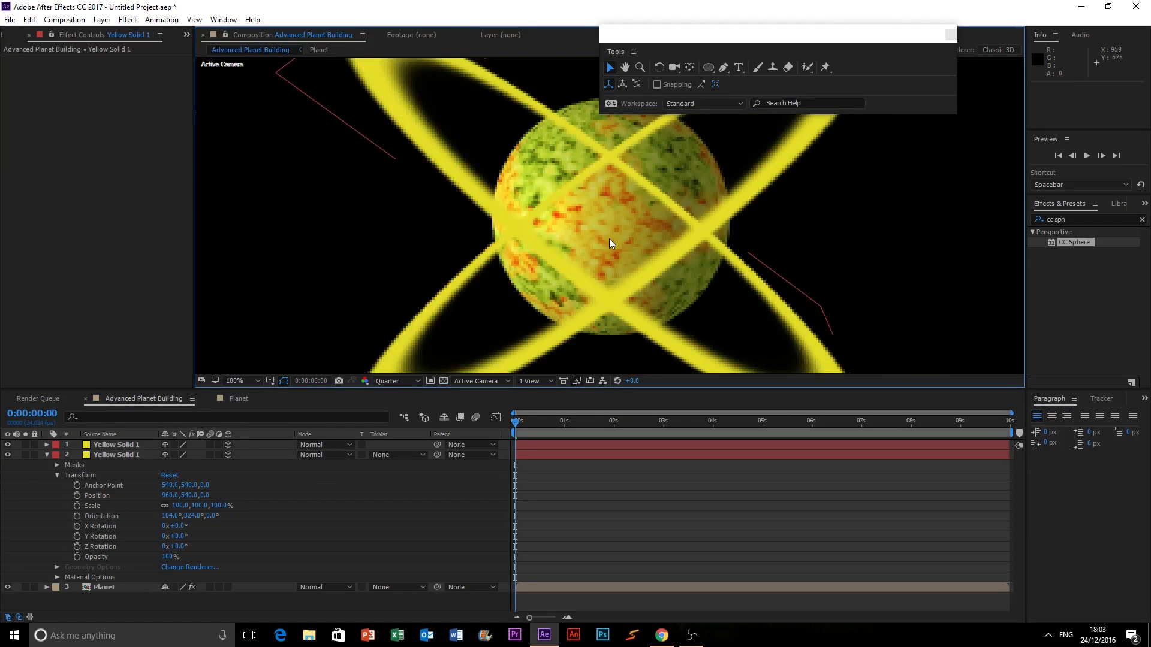
left_click(7, 446)
left_click(126, 454)
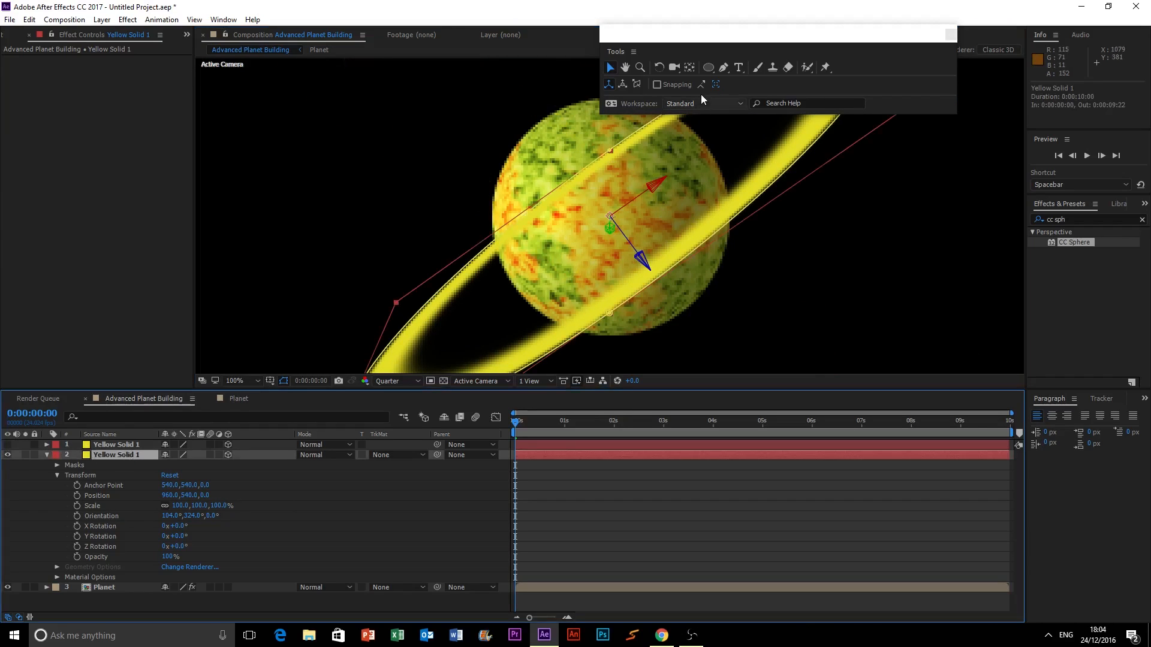
left_click(724, 68)
left_click(494, 222)
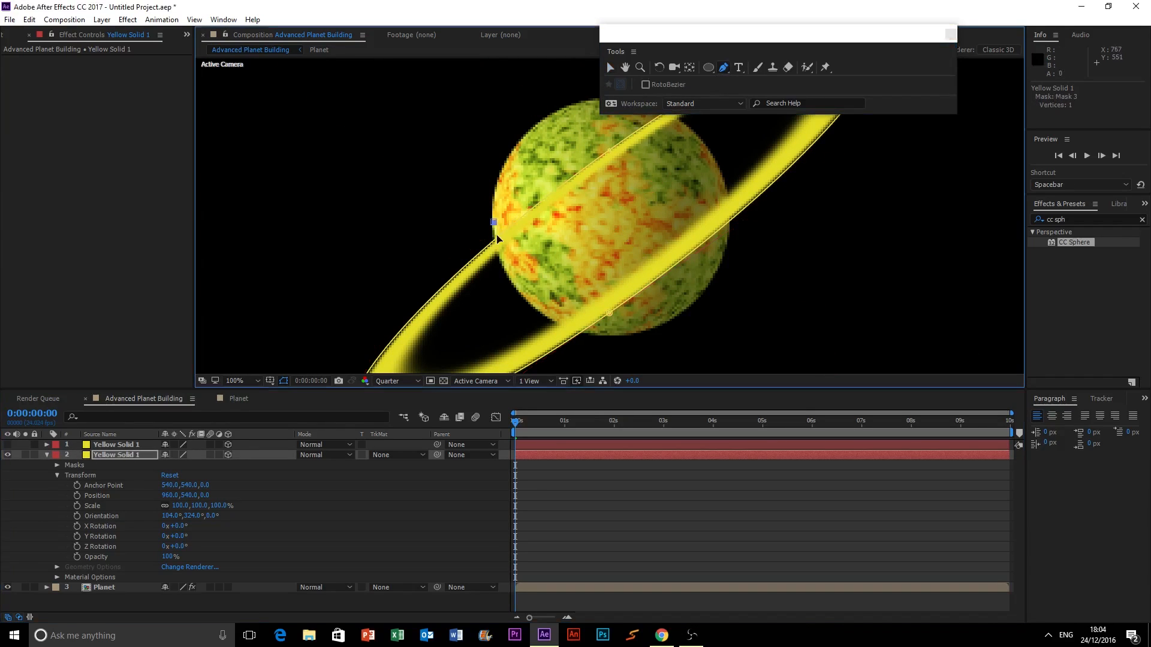
left_click(508, 274)
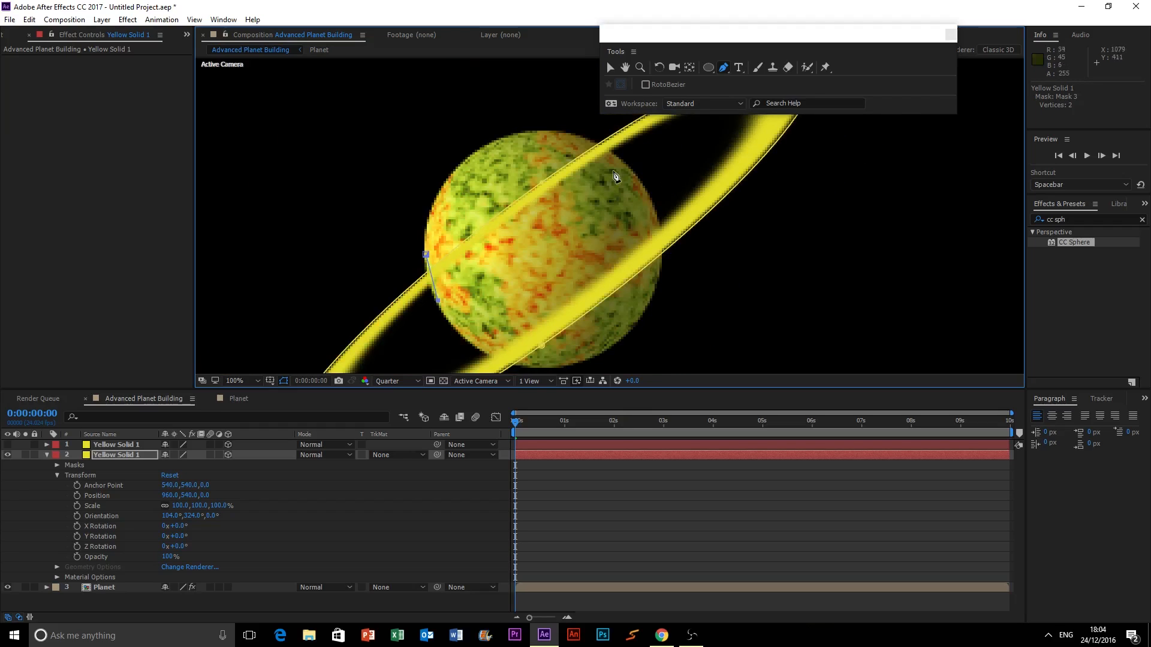
left_click(629, 168)
left_click(584, 138)
left_click(425, 252)
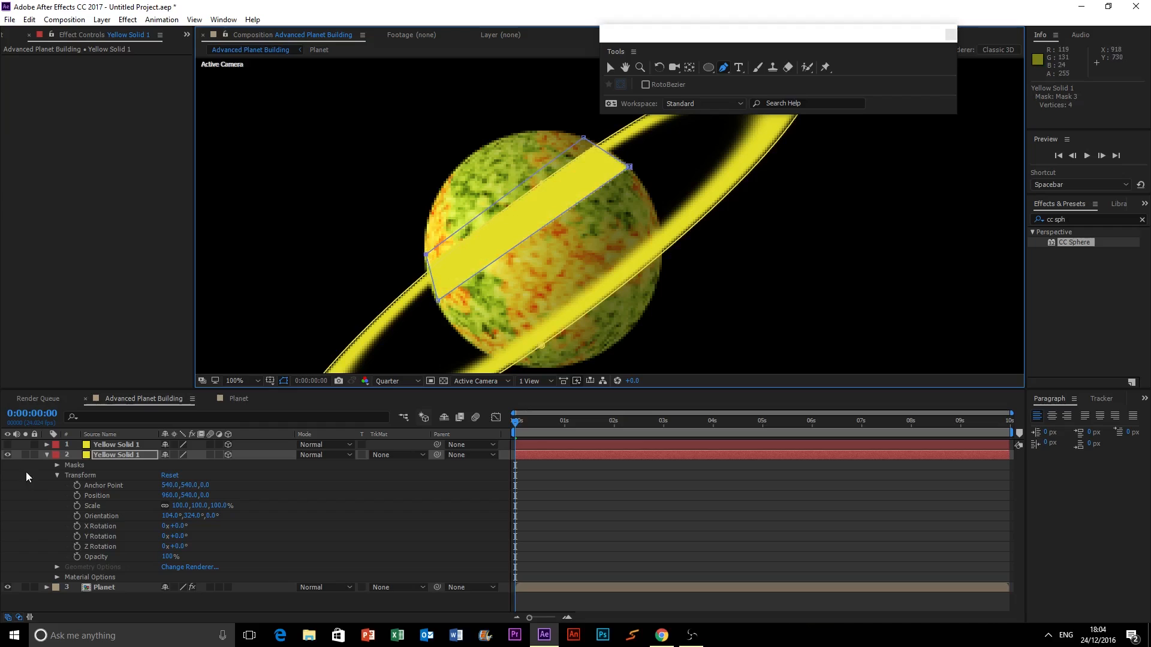
Set the lower ring layer's Mask 3 to Subtract and feather it by 31 pixels
left_click(57, 466)
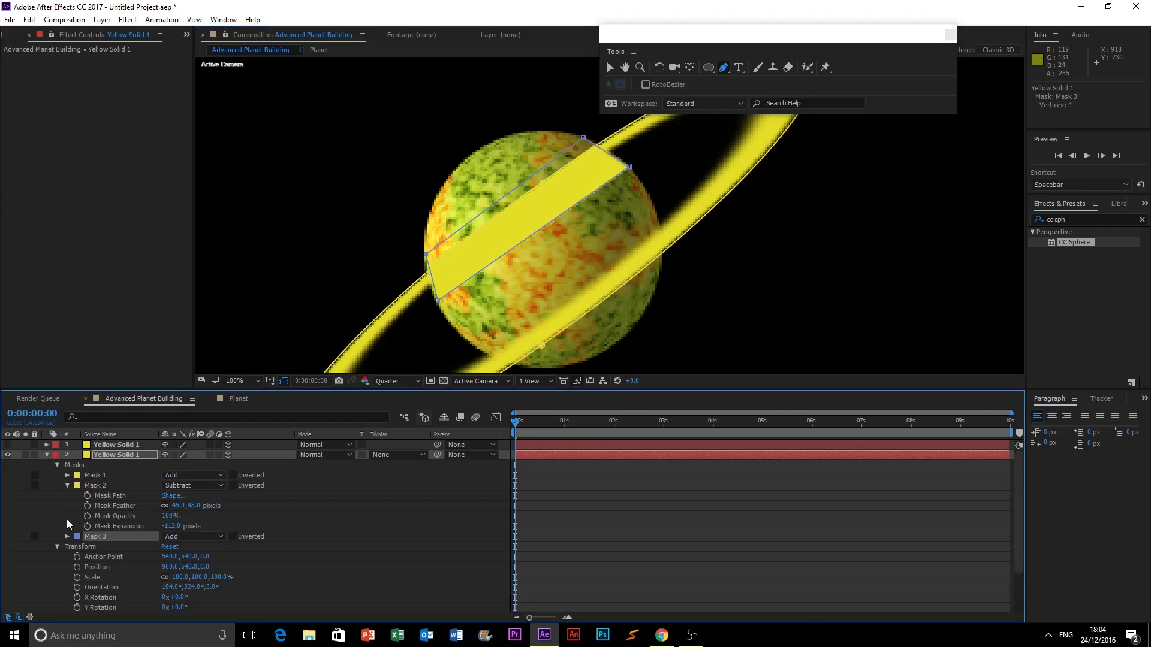
scroll(67, 517, "down", 3)
left_click(214, 483)
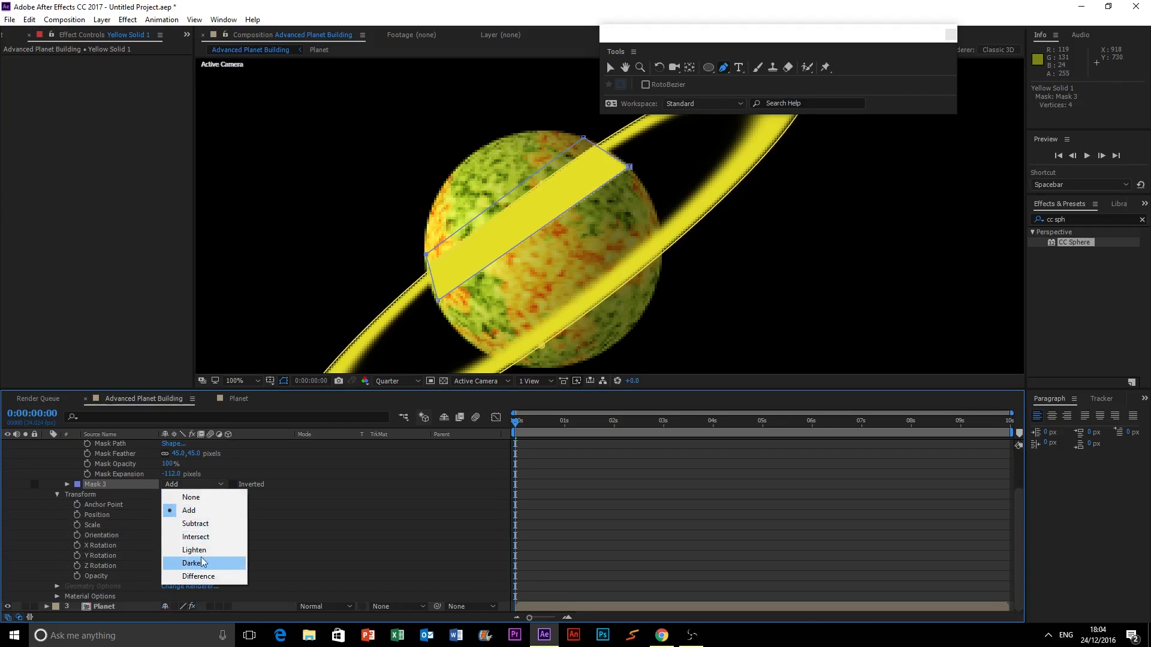
left_click(219, 523)
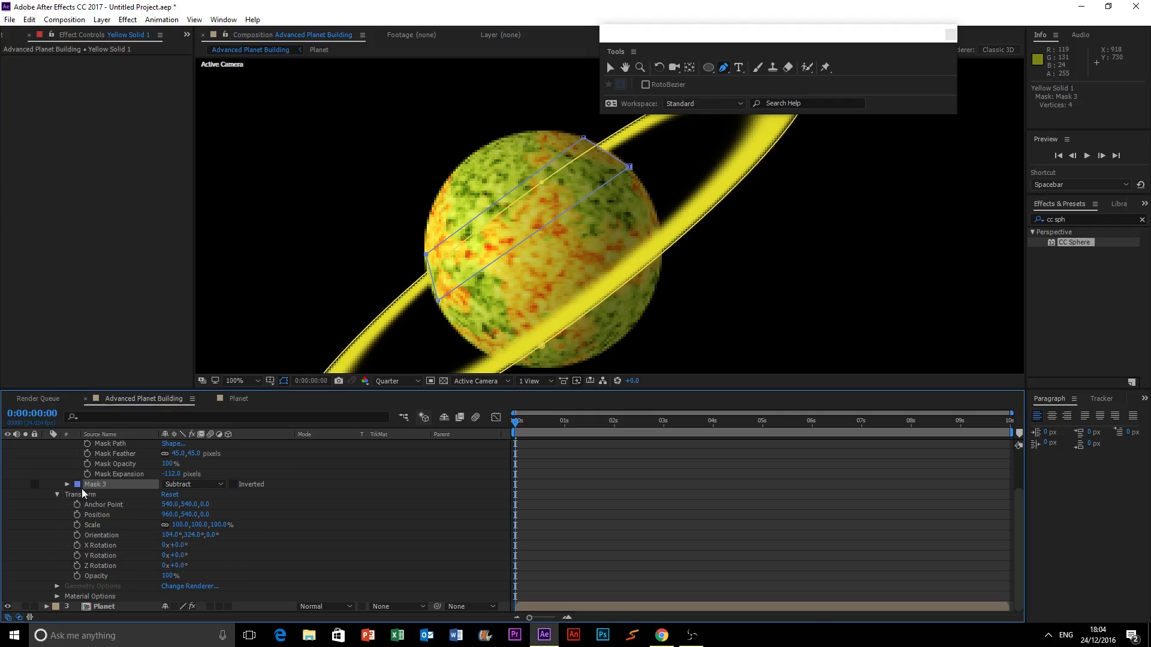
left_click_drag(176, 504, 198, 505)
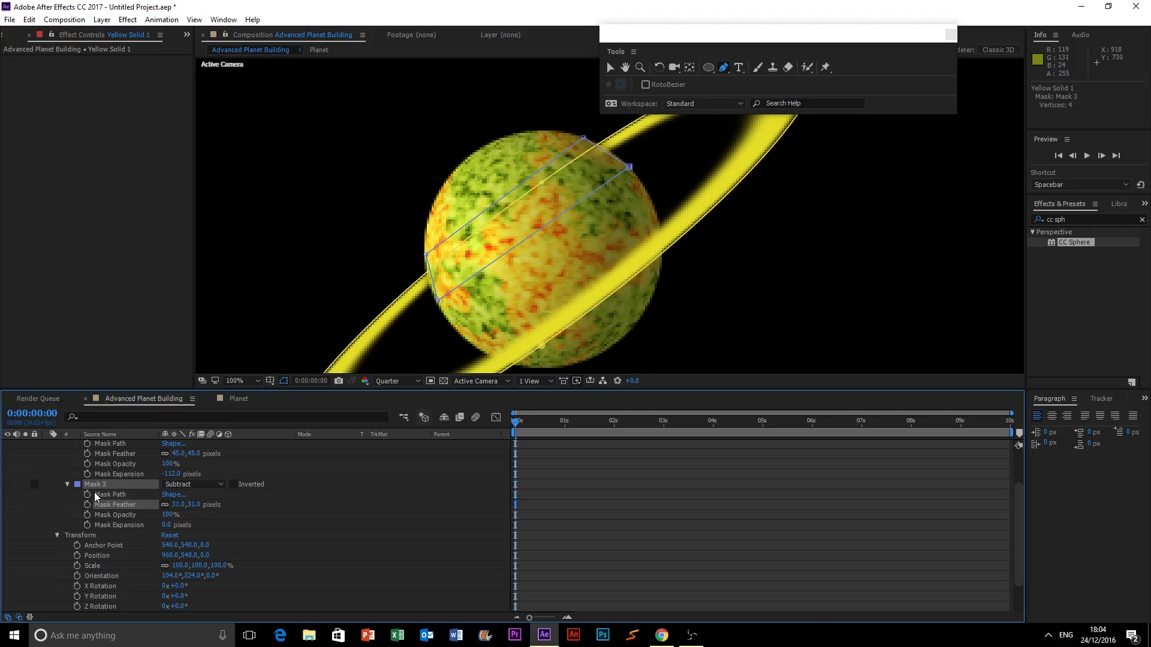
left_click(67, 484)
scroll(60, 480, "up", 3)
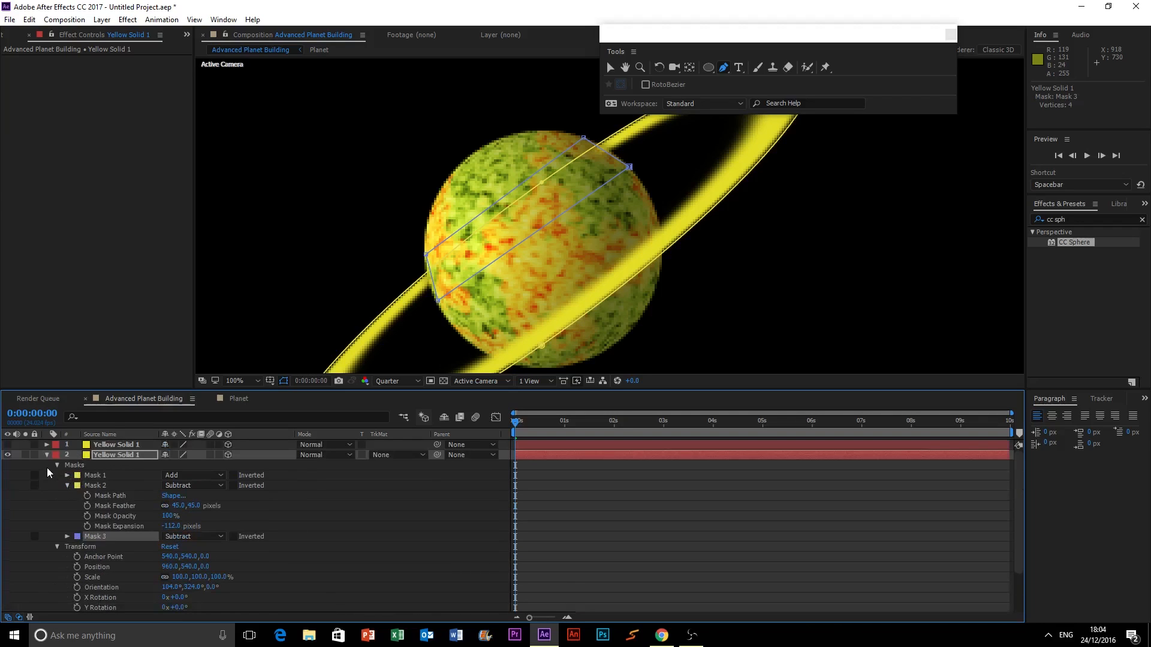
left_click(47, 454)
Hide the lower ring layer, show the upper ring layer and expand its masks
left_click(7, 454)
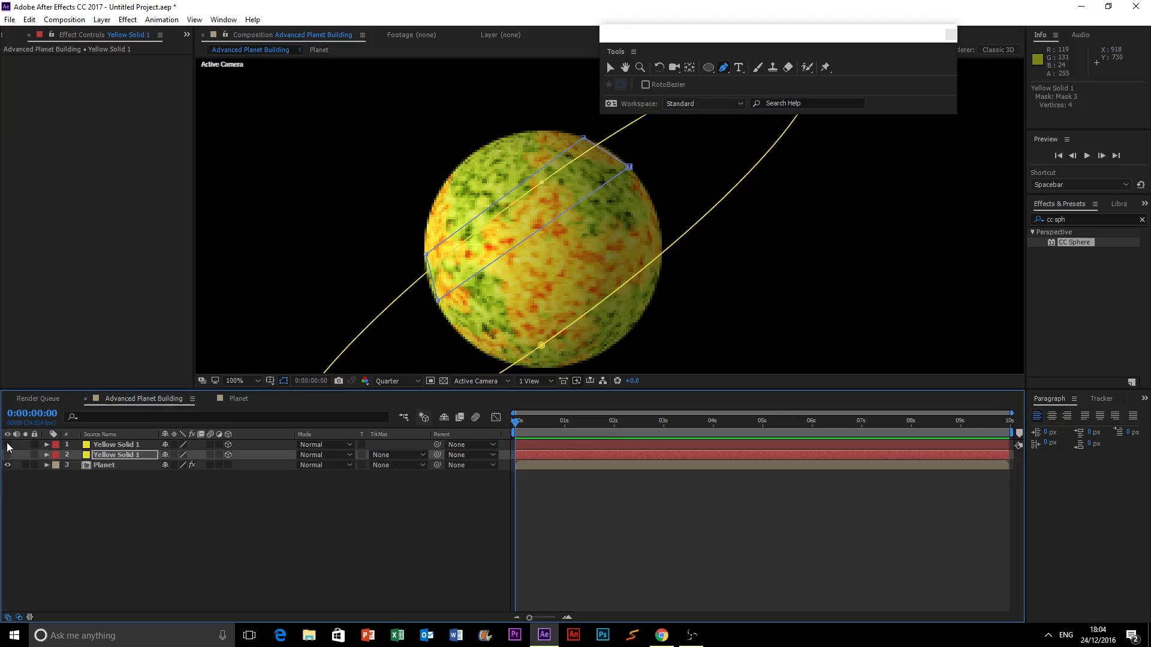
left_click(7, 444)
left_click(47, 446)
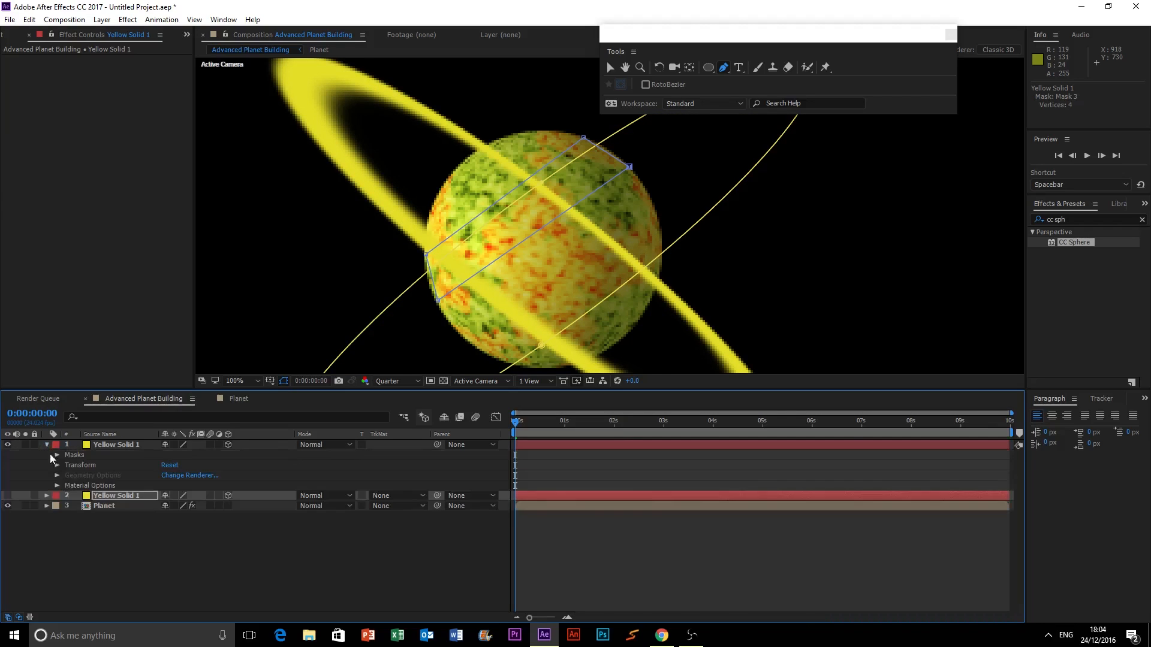
left_click(56, 455)
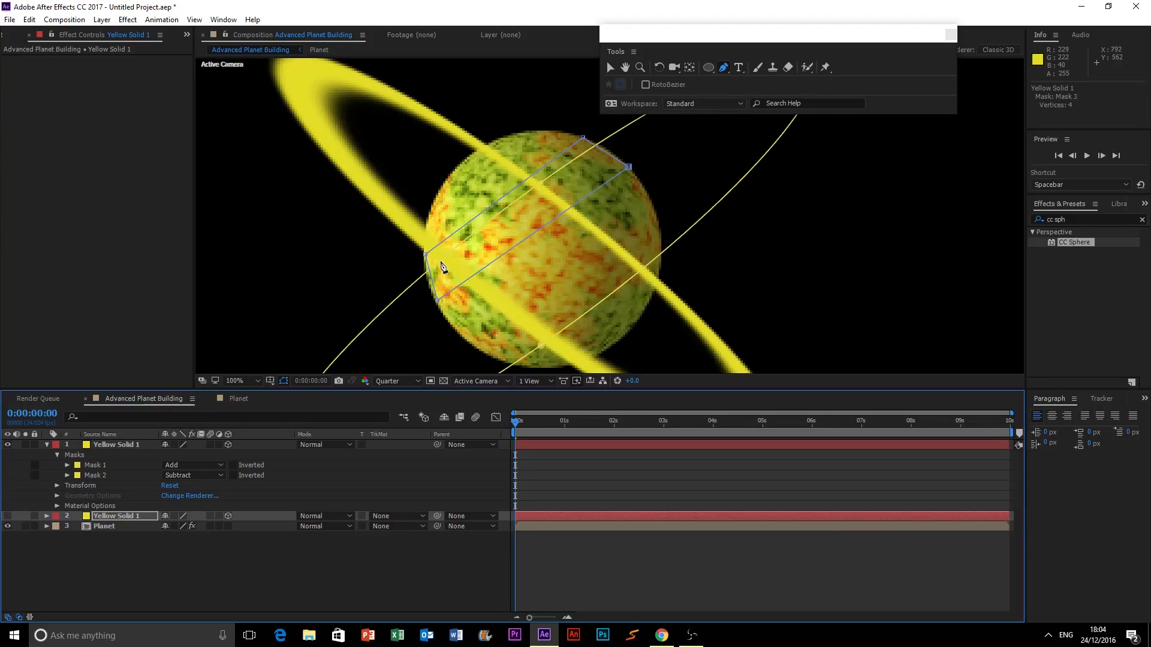
left_click(496, 140)
left_click(471, 157)
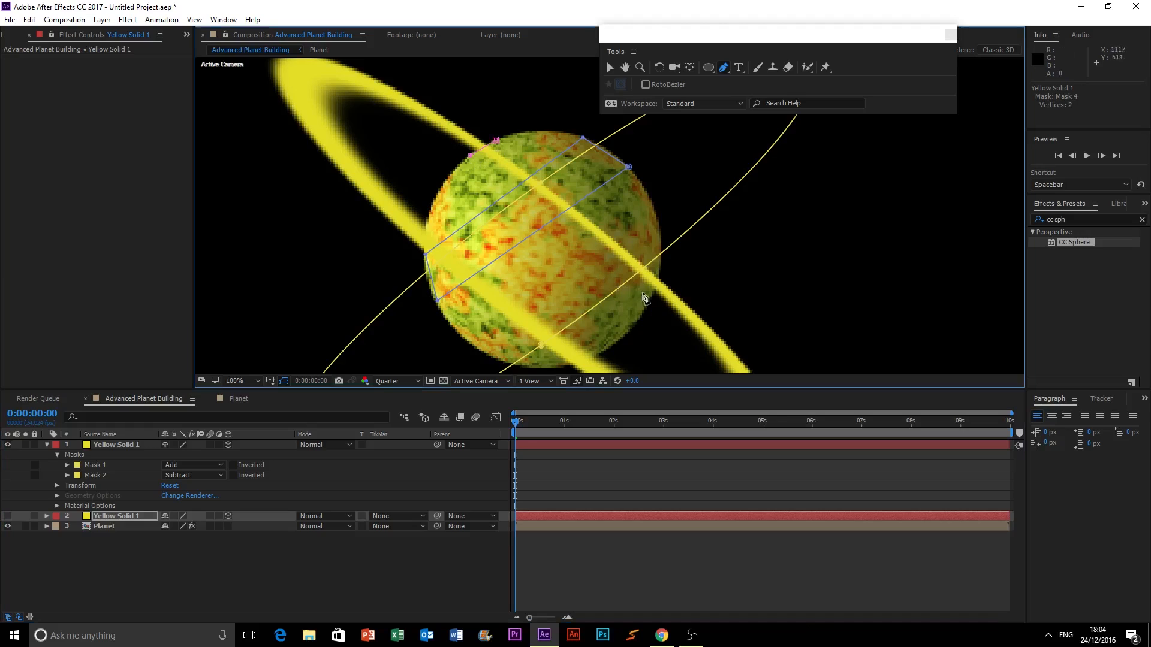
left_click(649, 297)
left_click(659, 260)
left_click(497, 142)
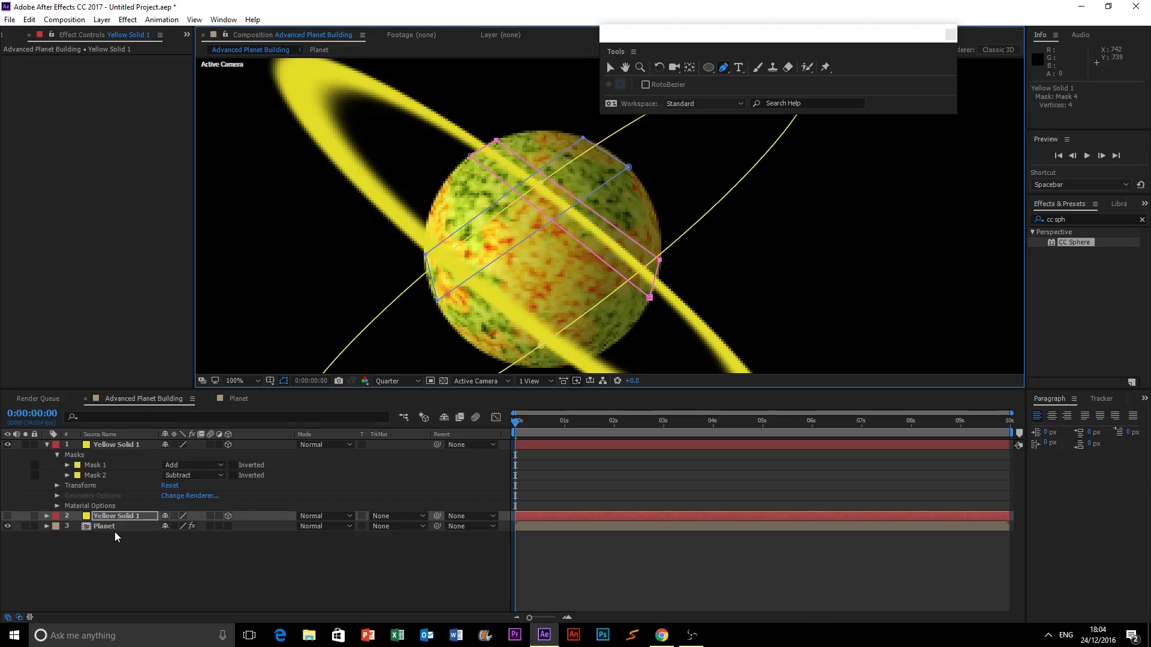
key("ctrl+z")
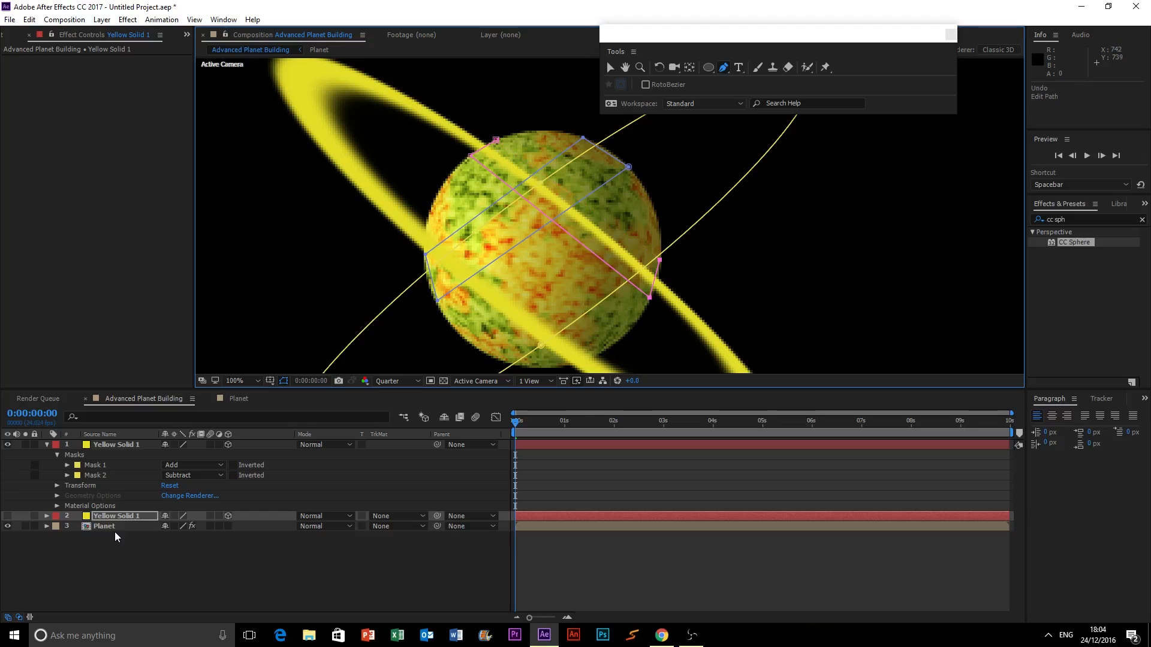
Select the upper ring layer and draw a closed four-point Pen mask around its far section crossing the planet
left_click(114, 444)
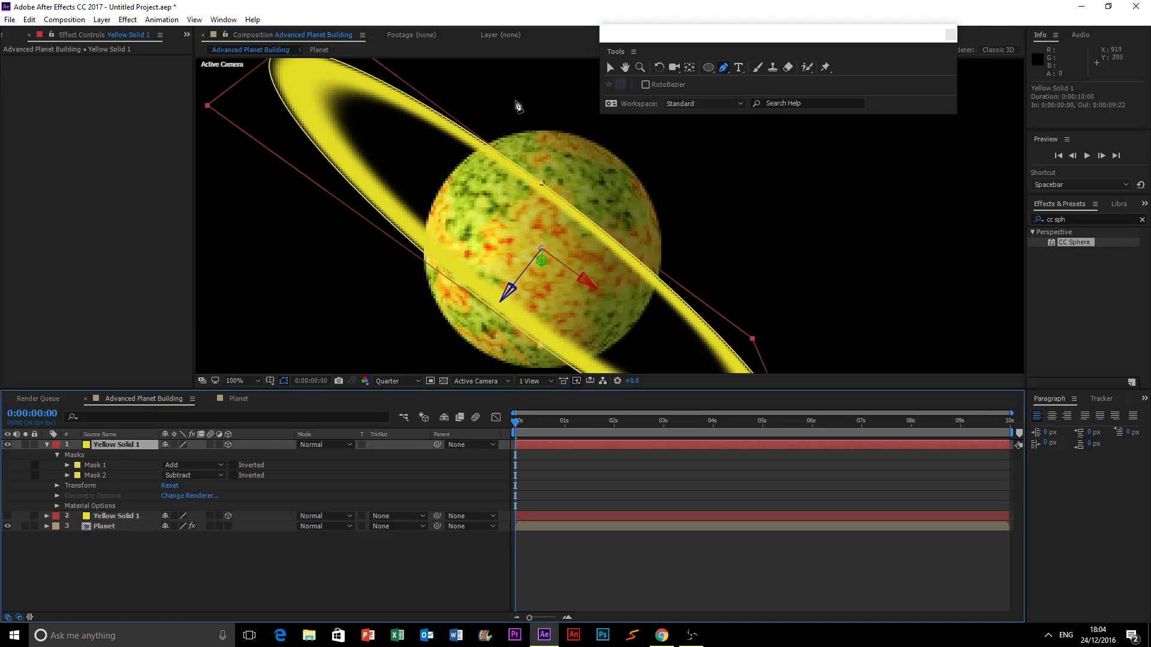
left_click(495, 143)
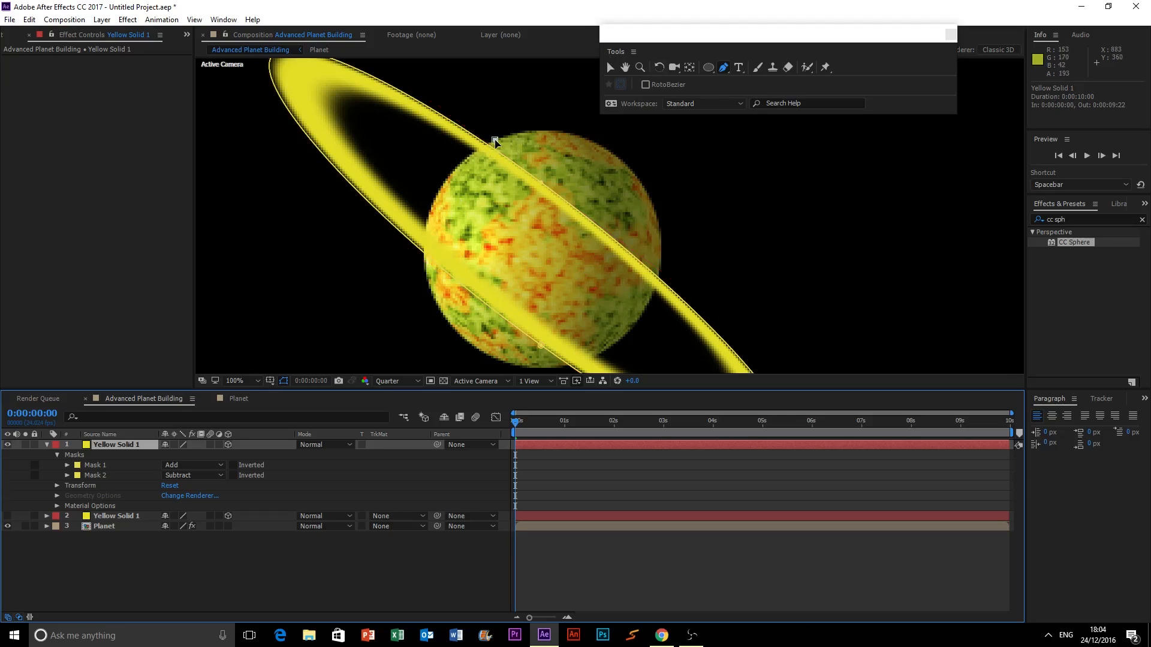
left_click(468, 155)
left_click(650, 298)
left_click(660, 264)
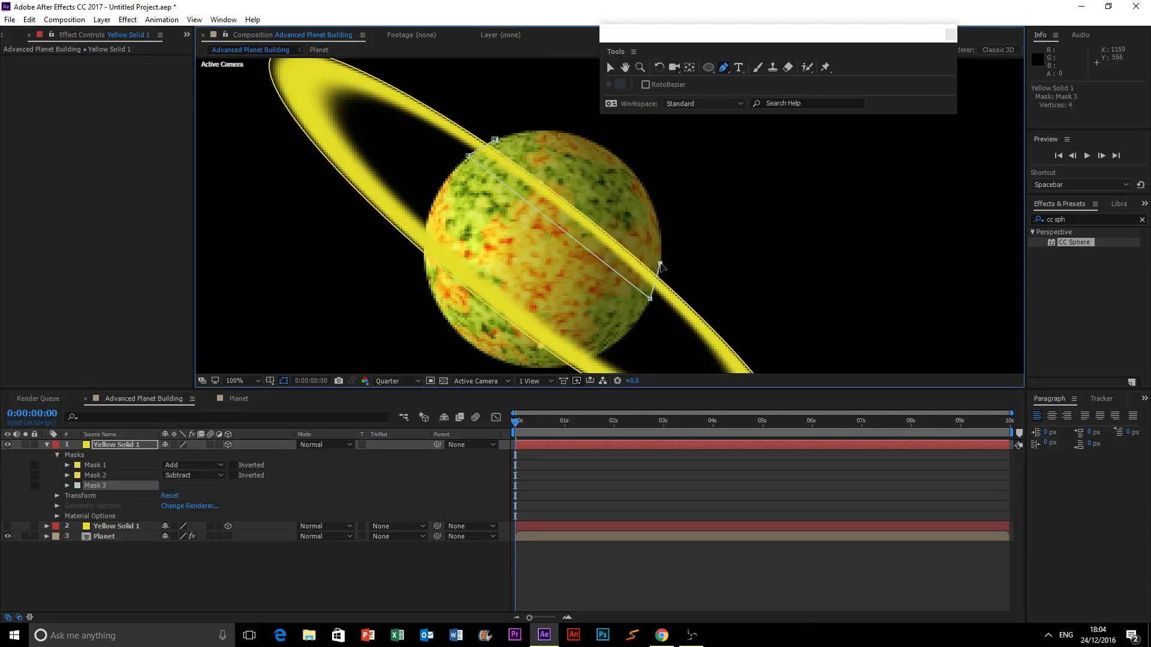
left_click(495, 141)
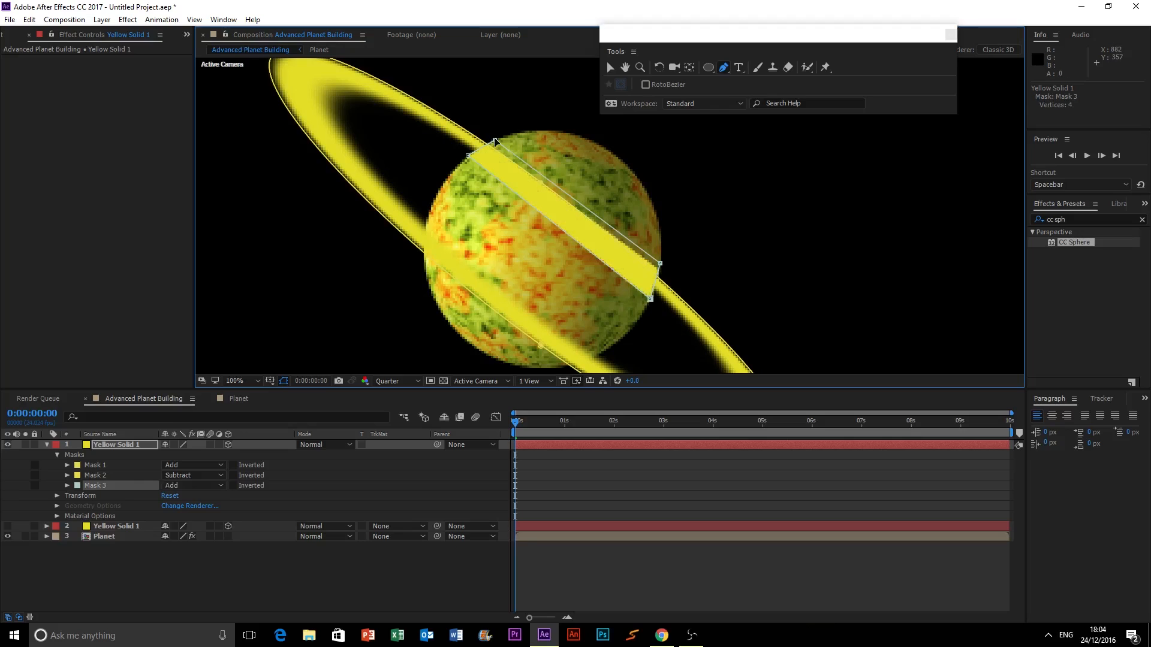
Set the upper ring layer's Mask 3 to Subtract with a feather of 53 pixels
left_click(194, 483)
left_click(204, 527)
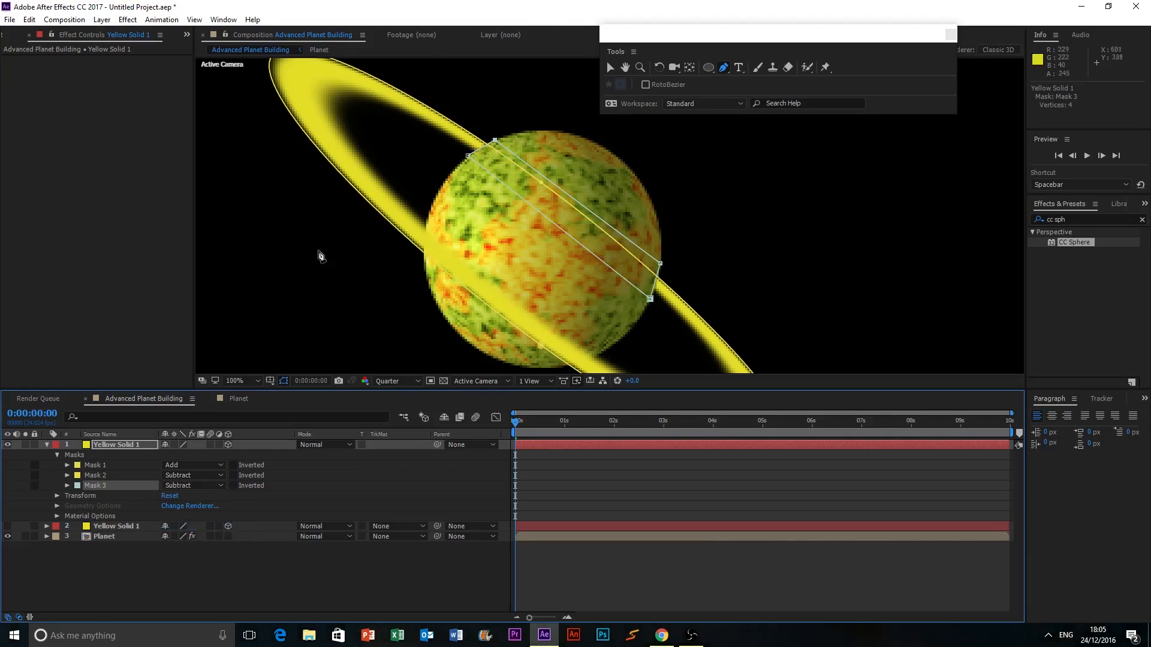
left_click(67, 485)
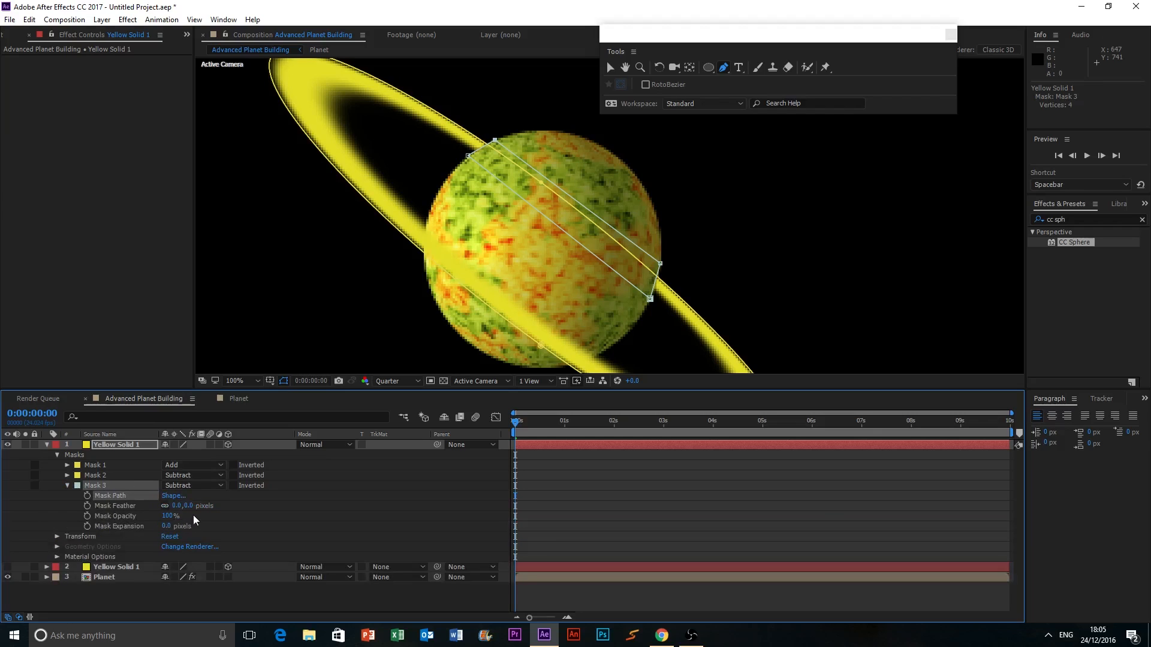
left_click_drag(180, 510, 204, 508)
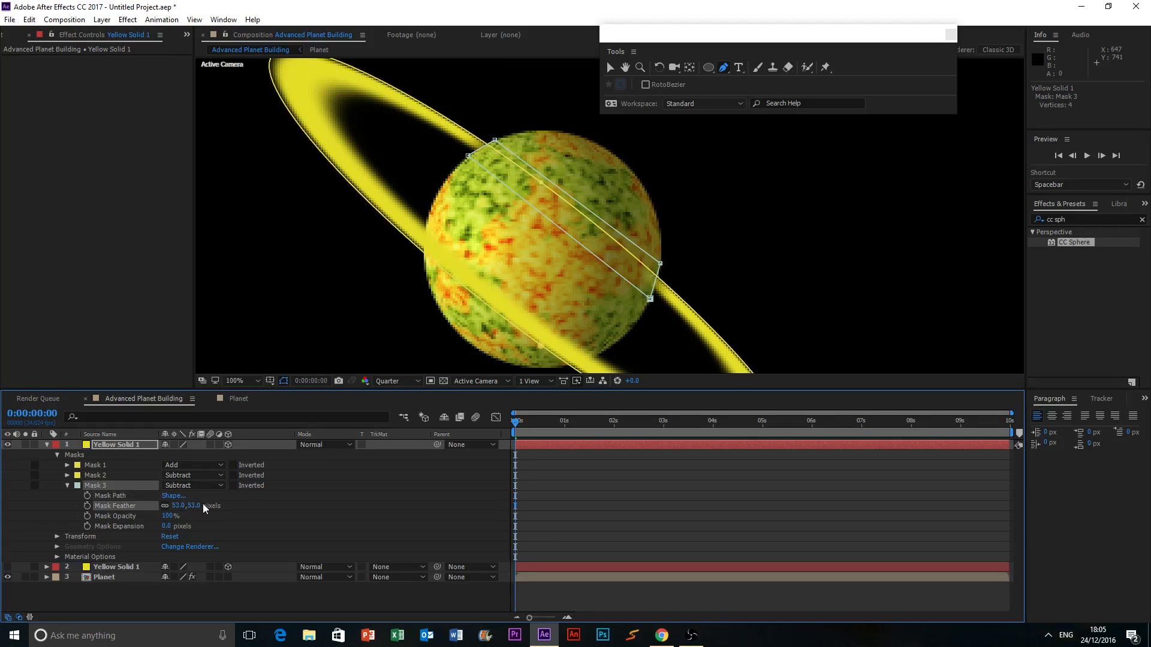
Make the lower ring layer visible again and deselect everything with the Selection tool to view both crossed rings
left_click(47, 445)
left_click(7, 454)
scroll(509, 231, "down", 3)
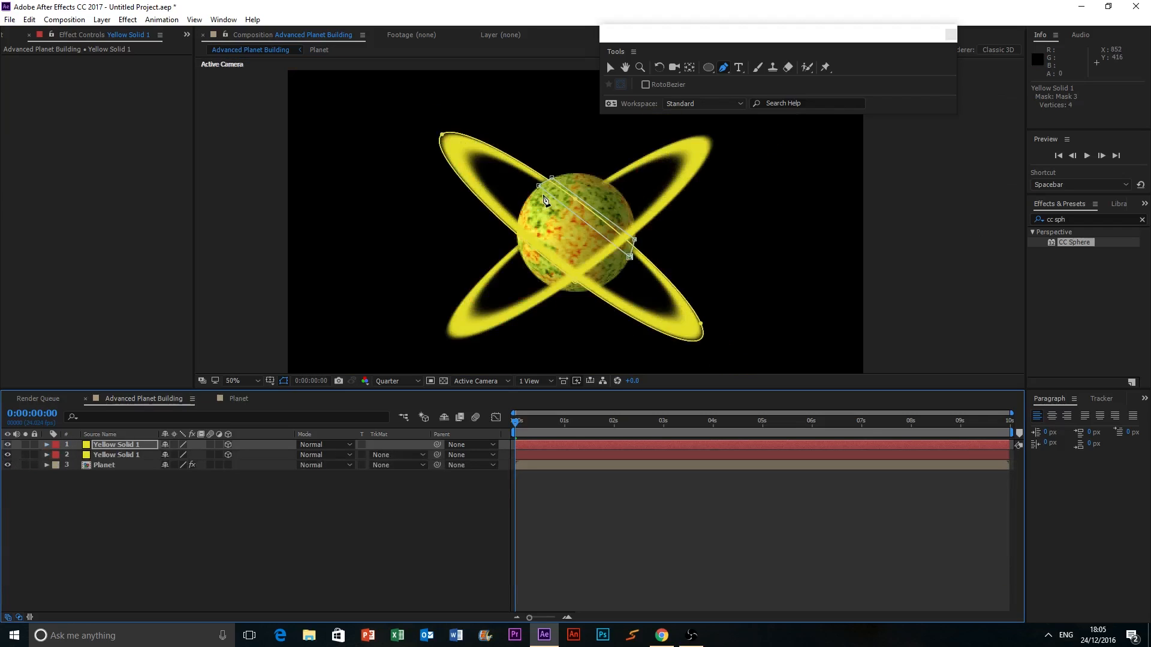
left_click(610, 67)
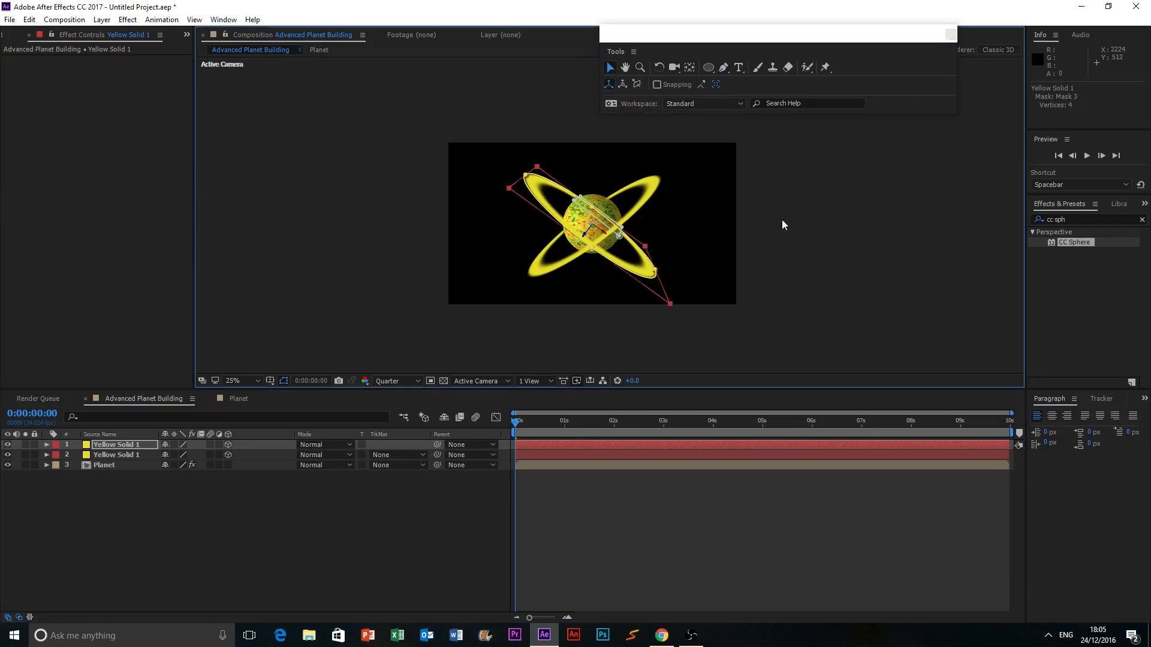
left_click(837, 270)
key("period")
key("period")
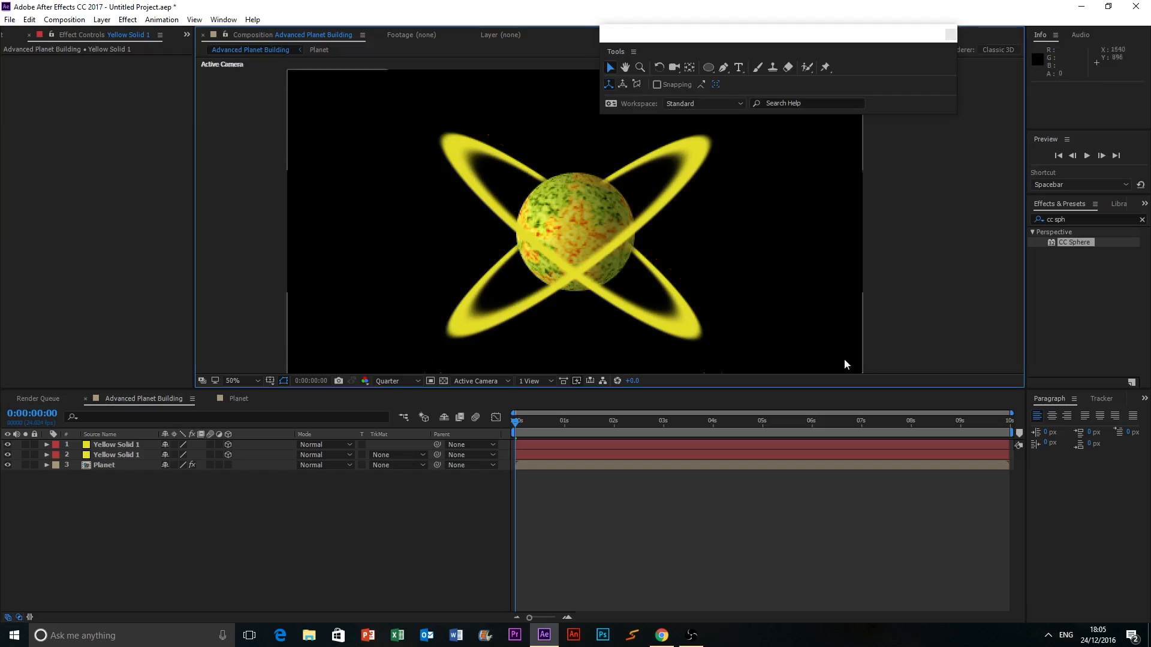
Inspect the ringed planet at Full preview resolution and return the resolution to Quarter
left_click(392, 382)
left_click(413, 411)
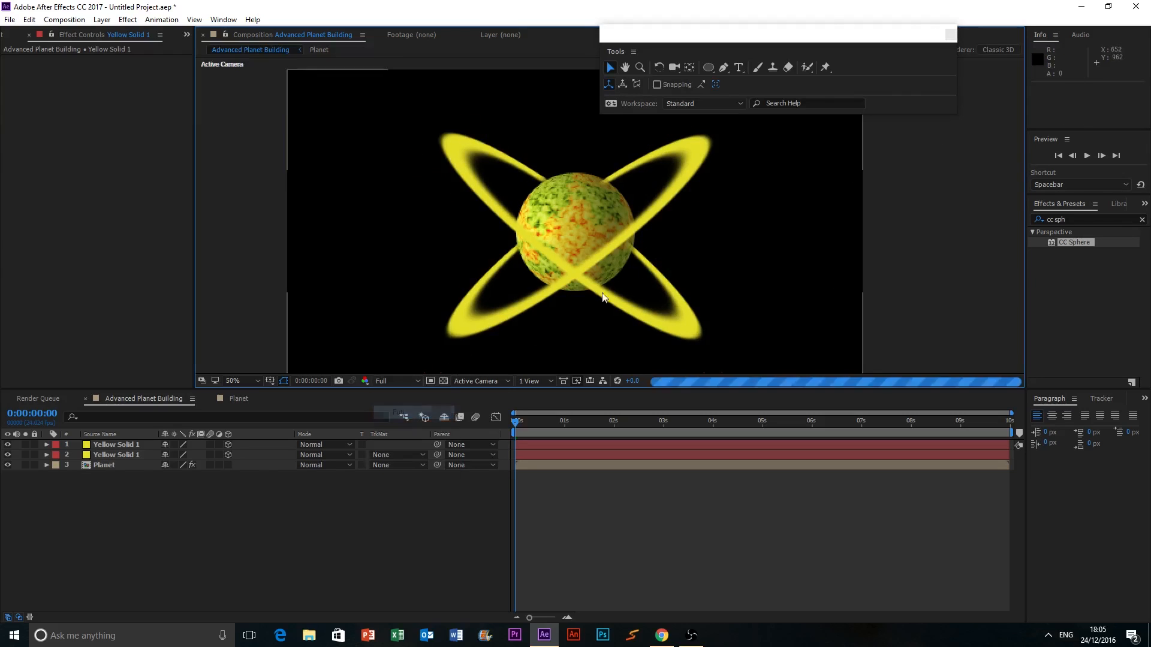
scroll(652, 228, "up", 2)
scroll(653, 228, "down", 2)
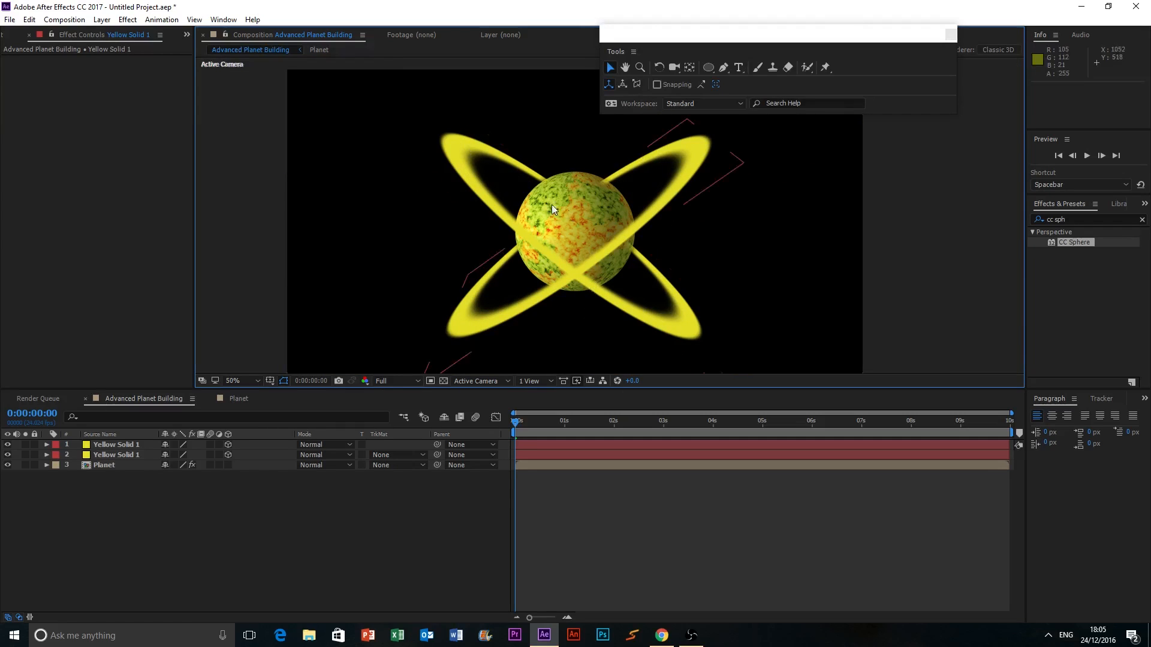
left_click(402, 382)
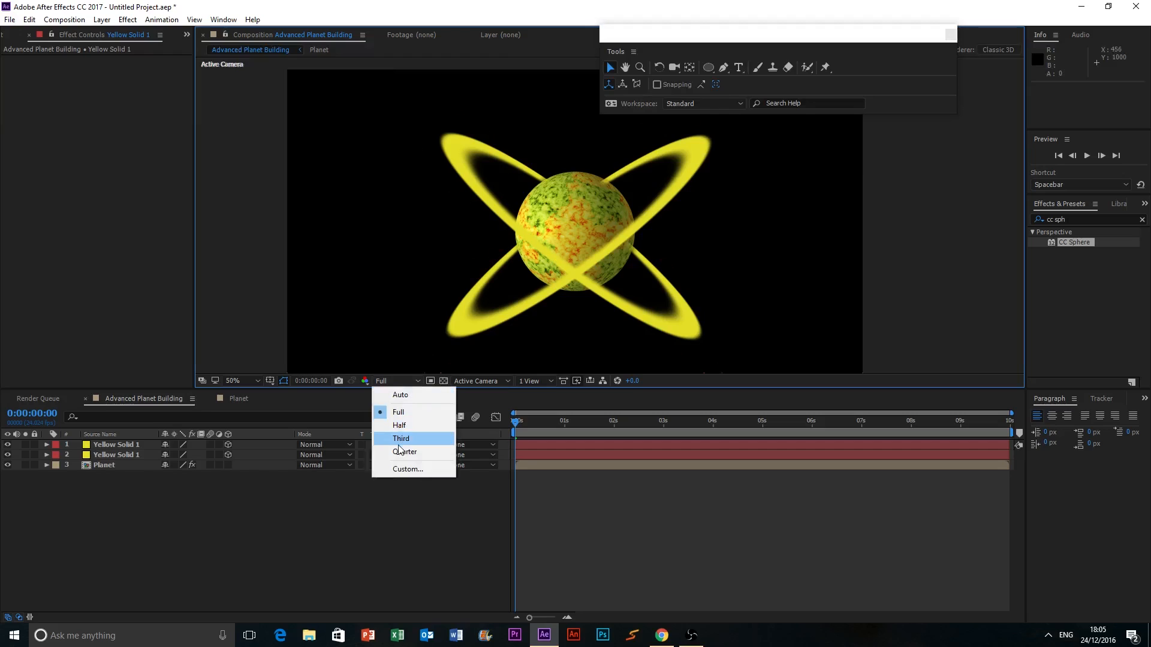
left_click(400, 451)
Play the composition preview to check the planet turning inside both rings, stop it, and return to the first frame
left_click(1086, 156)
scroll(697, 259, "down", 4)
scroll(656, 211, "up", 2)
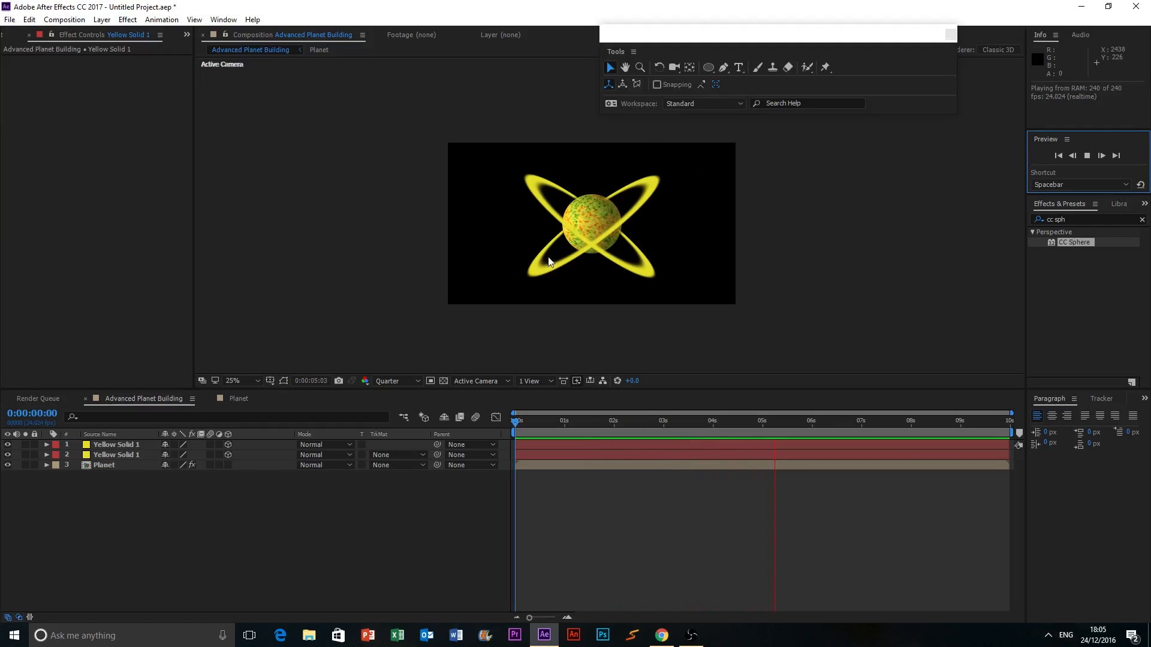
left_click(1087, 156)
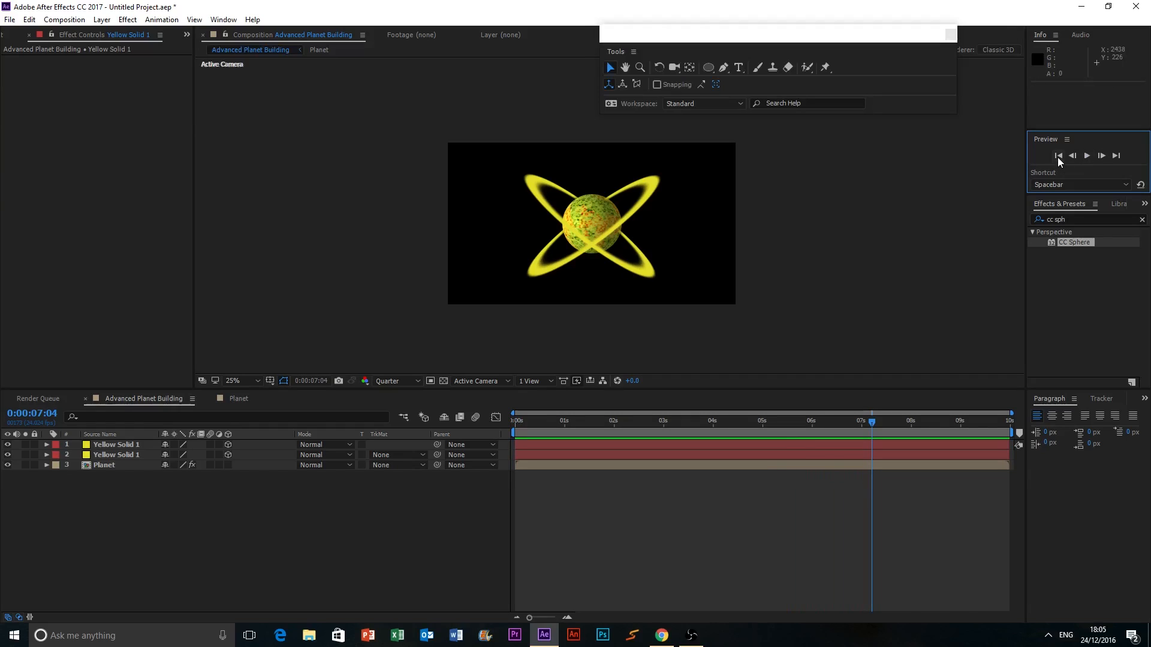
left_click(1058, 156)
Select the Planet layer and examine the planet and rings up close at Full preview resolution
scroll(700, 265, "up", 5)
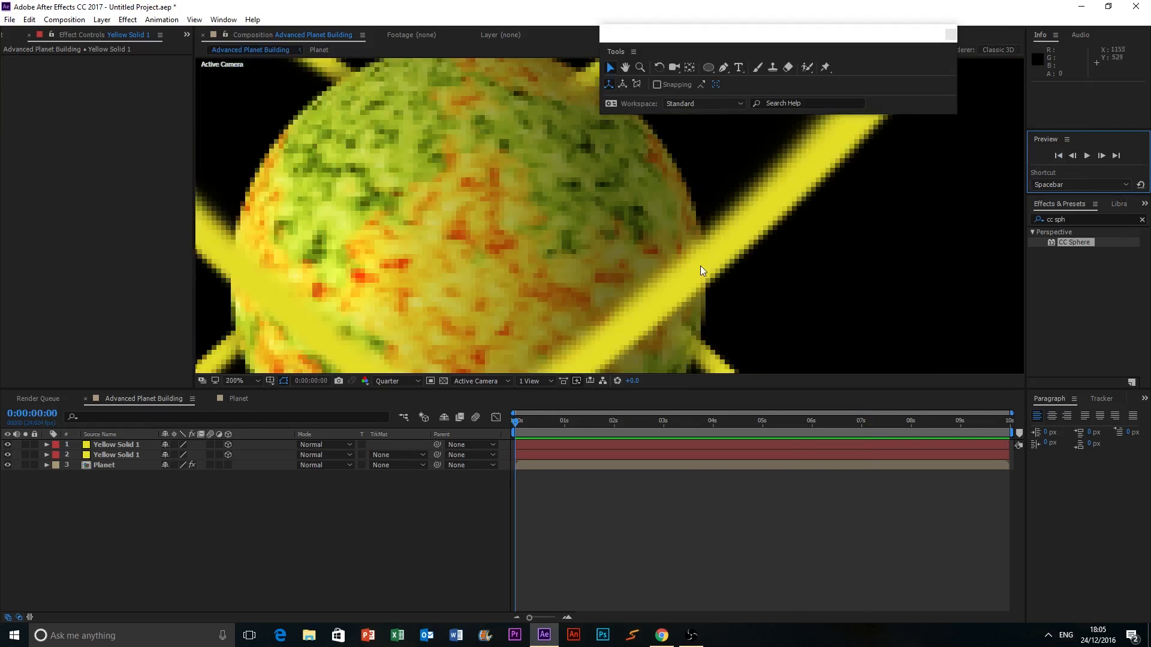
scroll(703, 273, "down", 4)
left_click(622, 342)
left_click(620, 329)
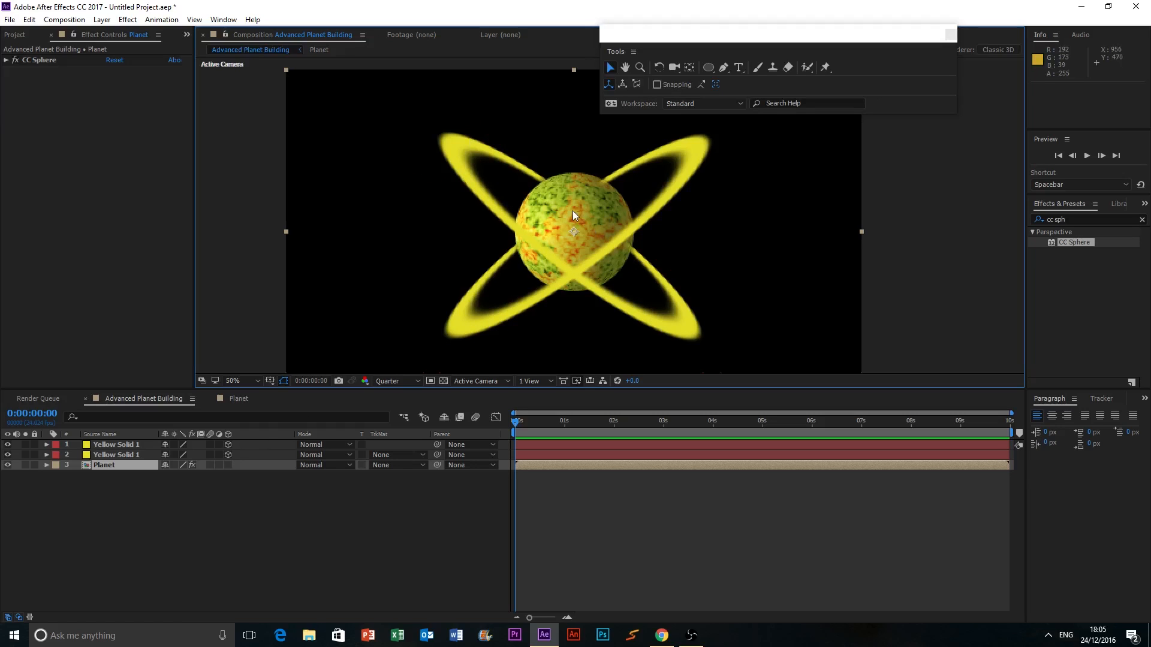
scroll(605, 244, "up", 2)
scroll(606, 245, "down", 1)
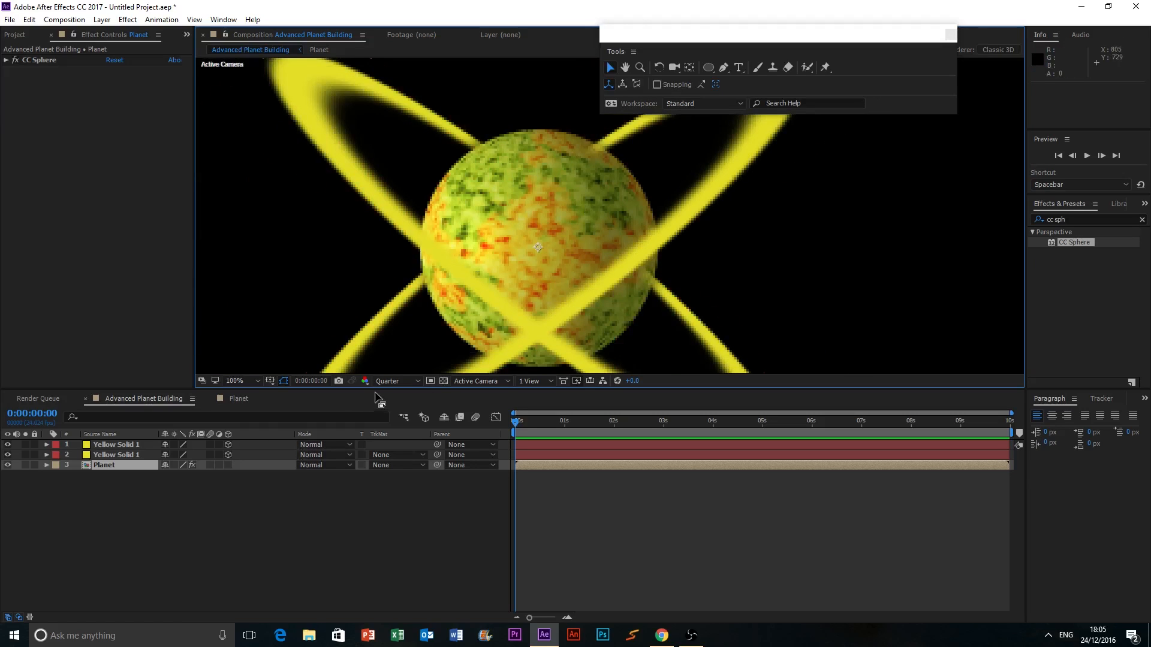
left_click(390, 381)
left_click(408, 411)
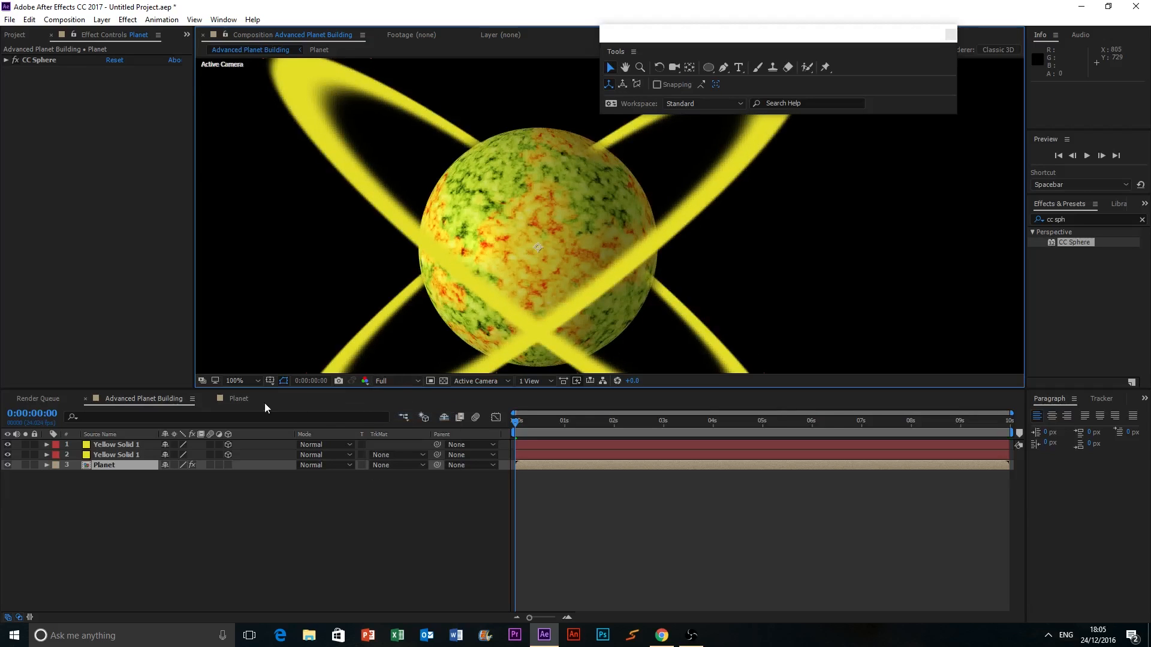
Review the two noise layers inside the Planet composition and return to the Advanced Planet Building composition
left_click(243, 399)
left_click(45, 445)
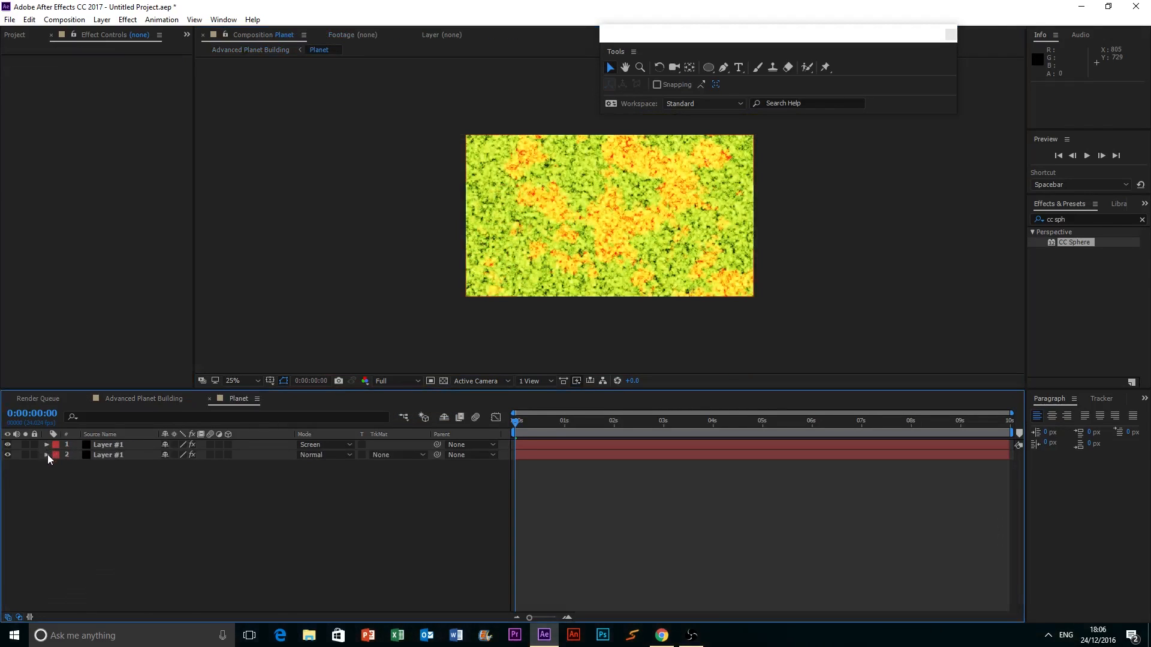
scroll(602, 233, "up", 2)
scroll(602, 232, "down", 2)
left_click(163, 397)
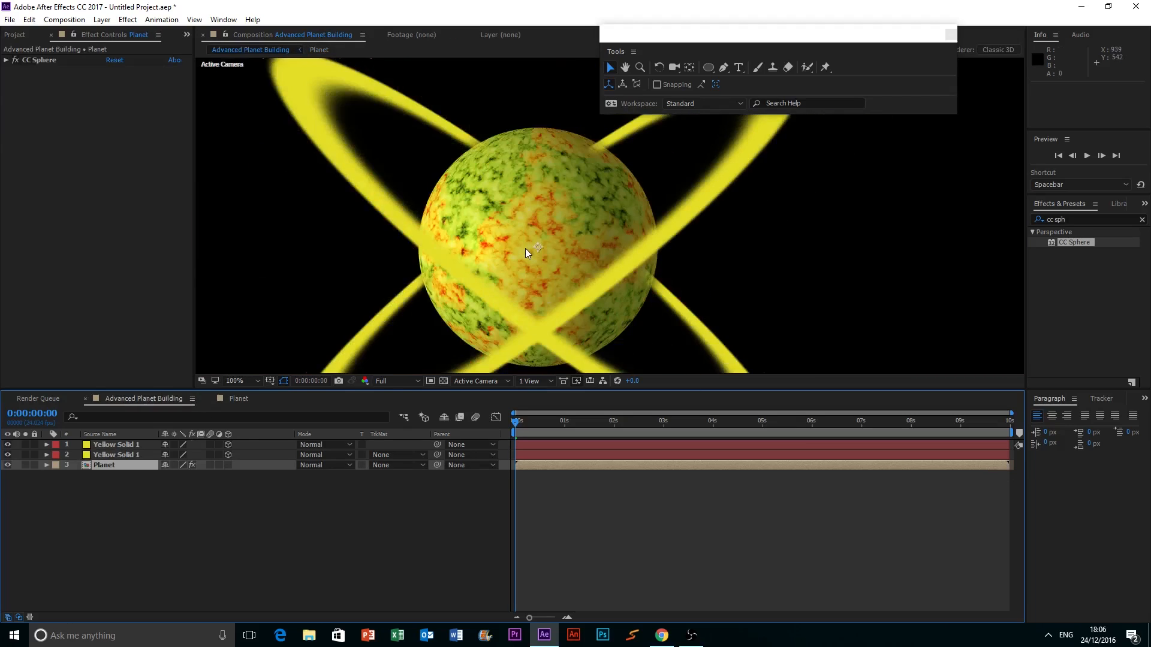
Deselect the Planet layer and examine the planet and its crossed rings at several magnifications
scroll(526, 248, "down", 2)
left_click(967, 245)
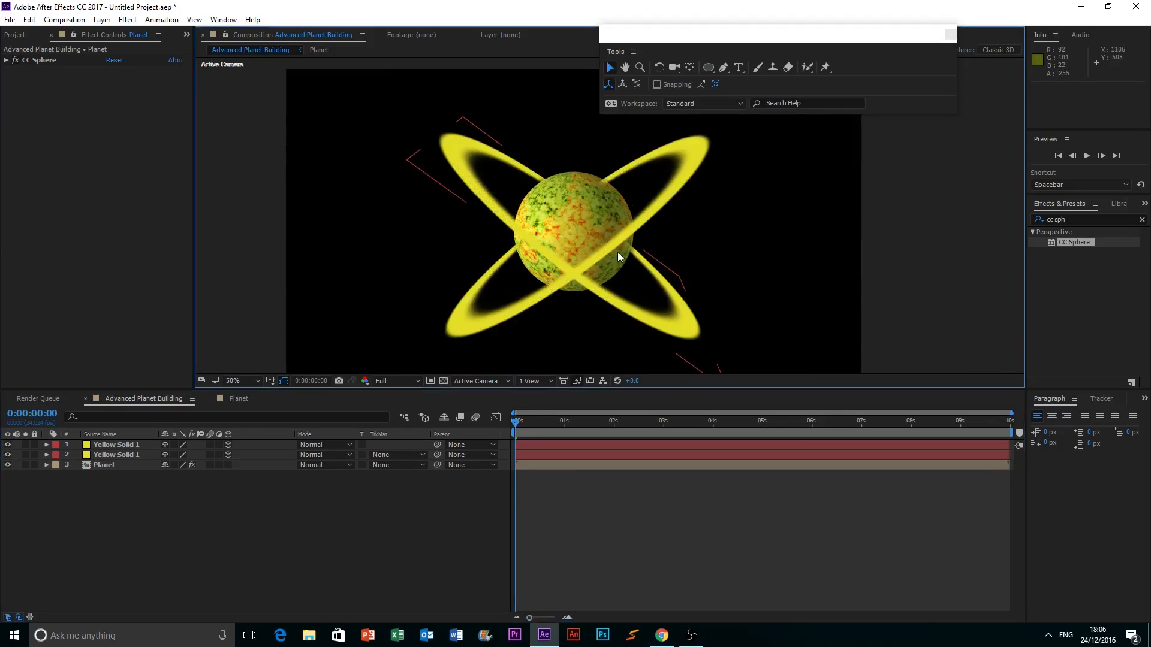
scroll(617, 251, "down", 2)
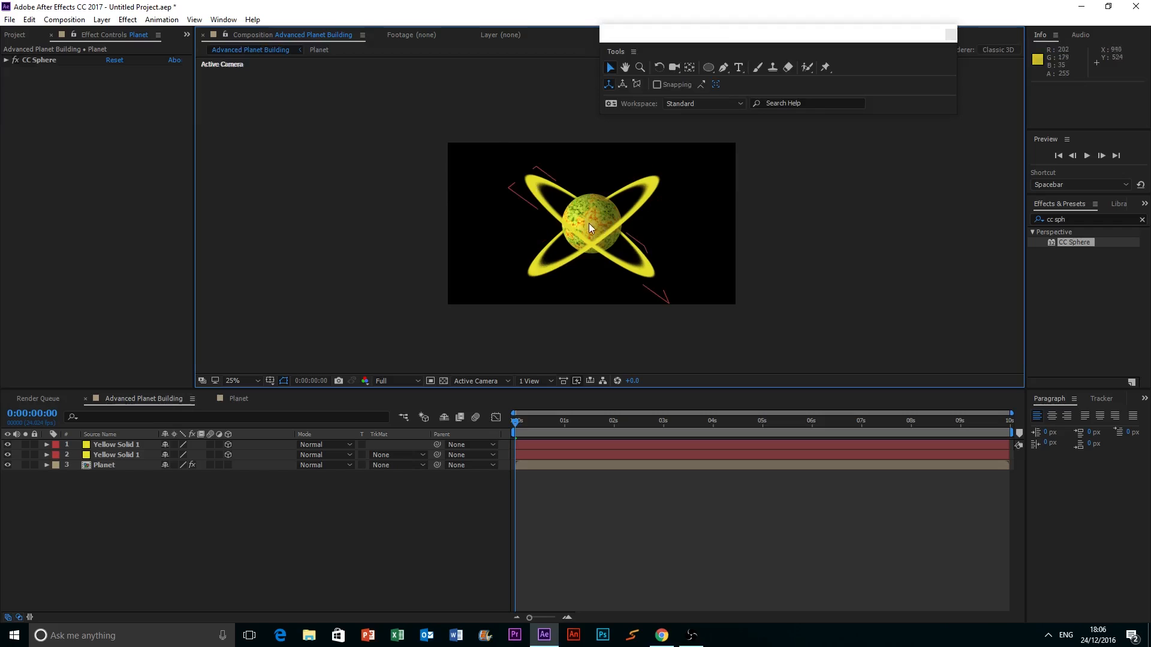
scroll(610, 218, "up", 2)
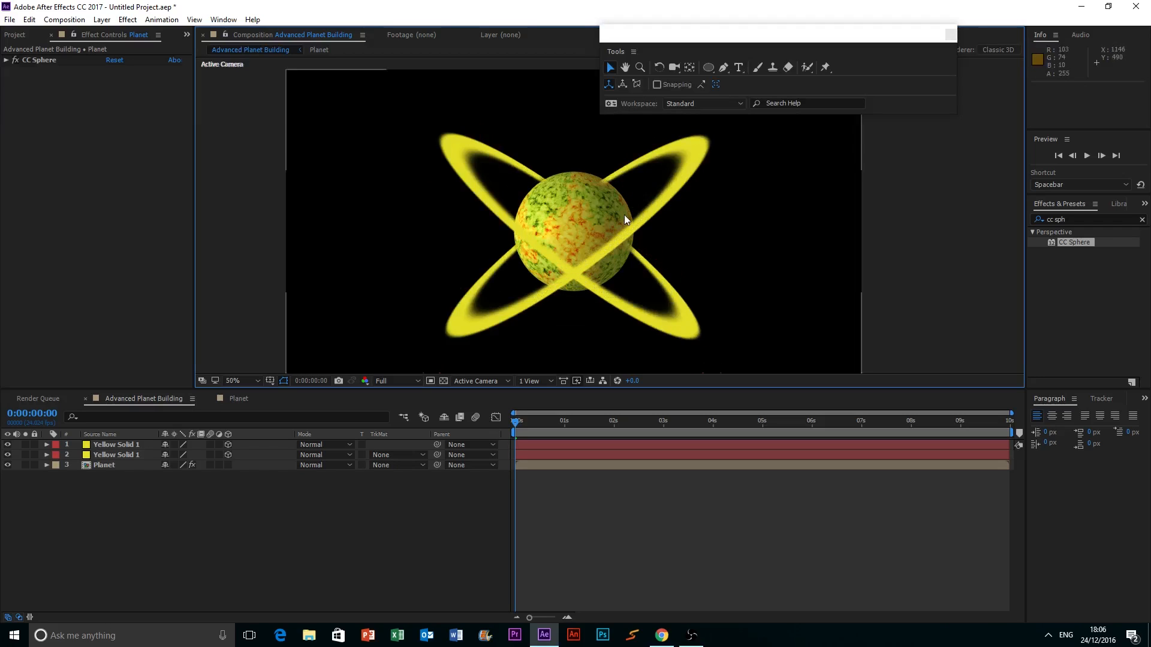
scroll(631, 221, "up", 4)
scroll(624, 216, "down", 2)
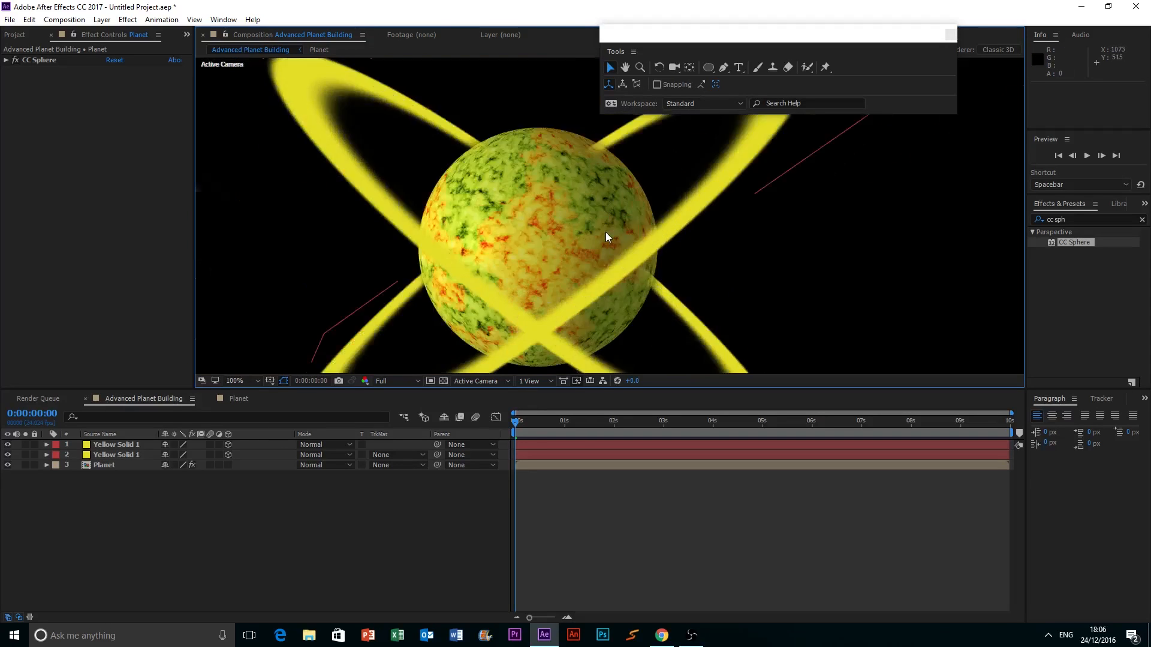
scroll(605, 236, "up", 2)
scroll(388, 224, "down", 6)
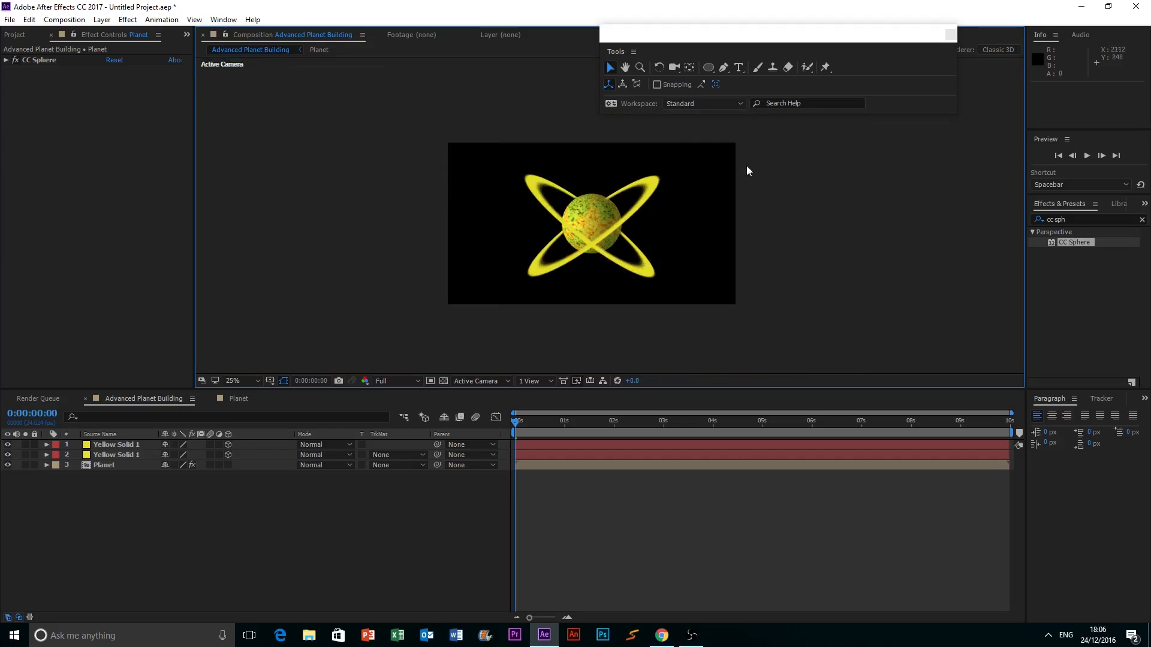
left_click_drag(418, 117, 331, 142)
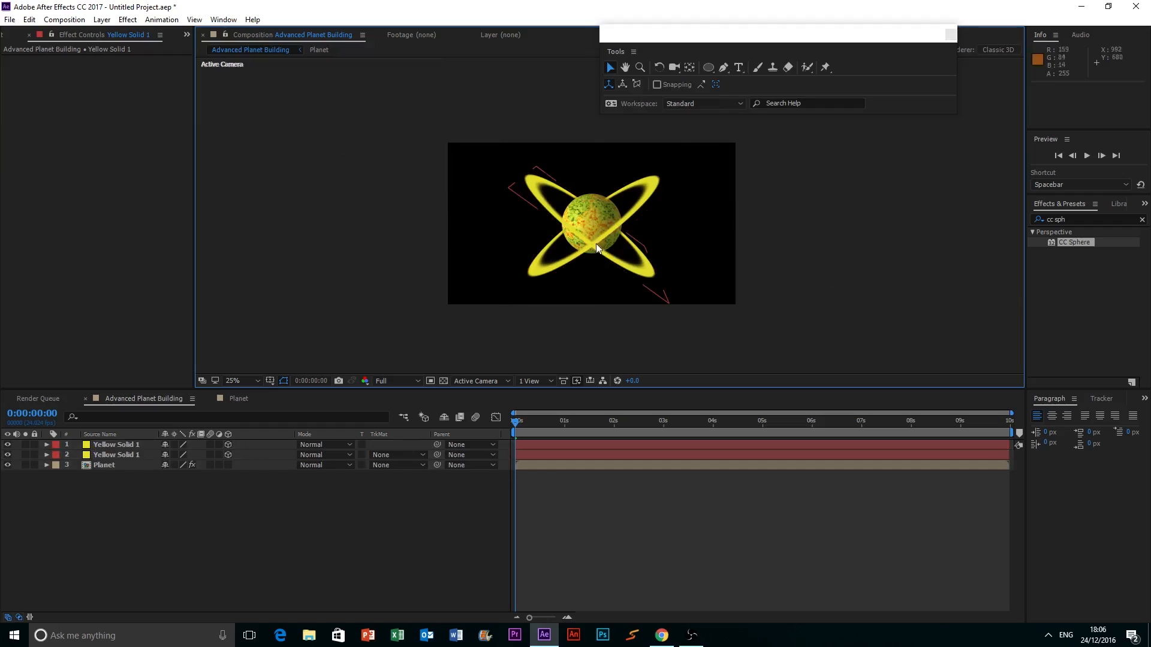
left_click(592, 221)
left_click(564, 261)
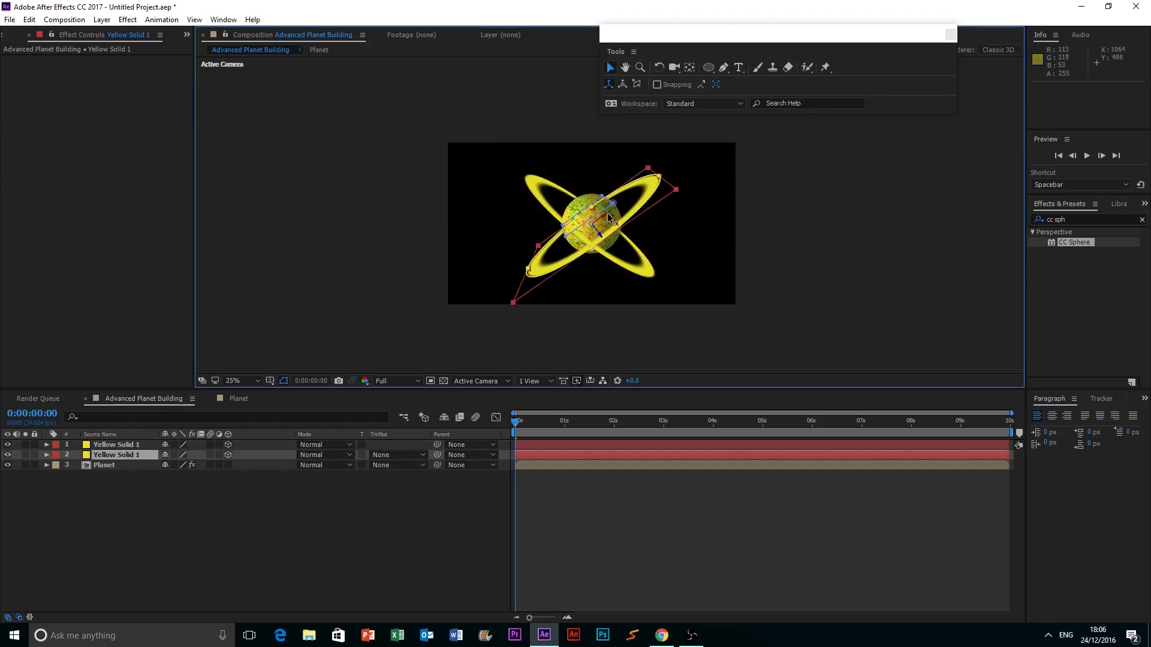
left_click(710, 258)
left_click(886, 271)
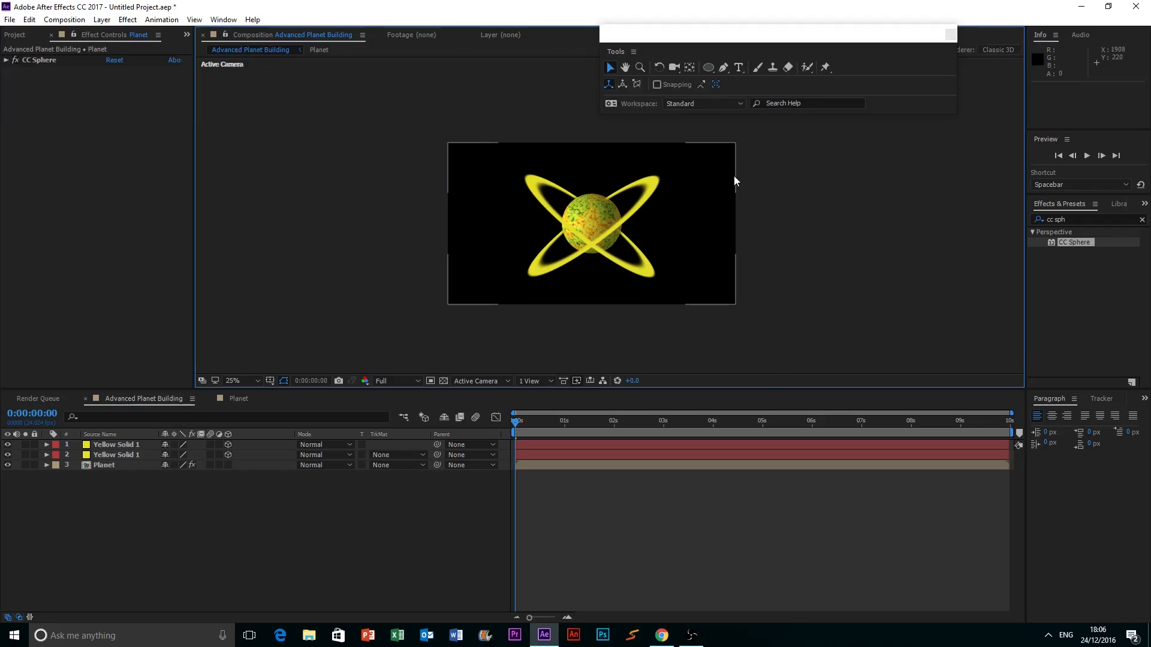
left_click(610, 257)
left_click(610, 252)
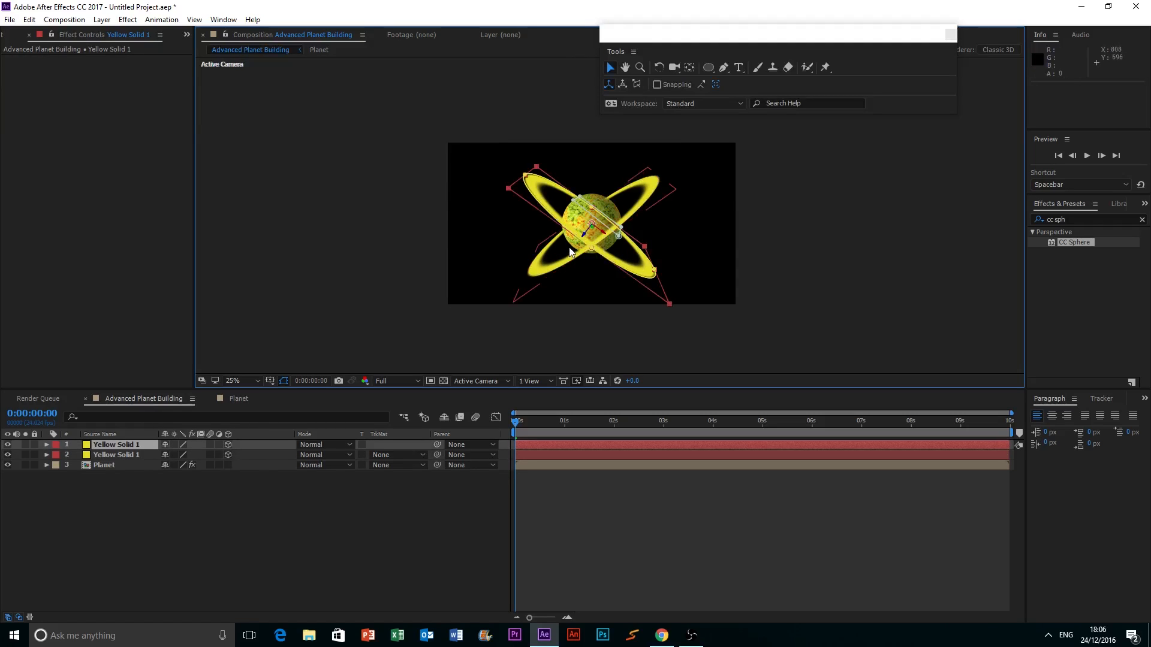
left_click(570, 250)
left_click_drag(781, 312, 422, 117)
left_click(422, 116)
left_click(717, 191)
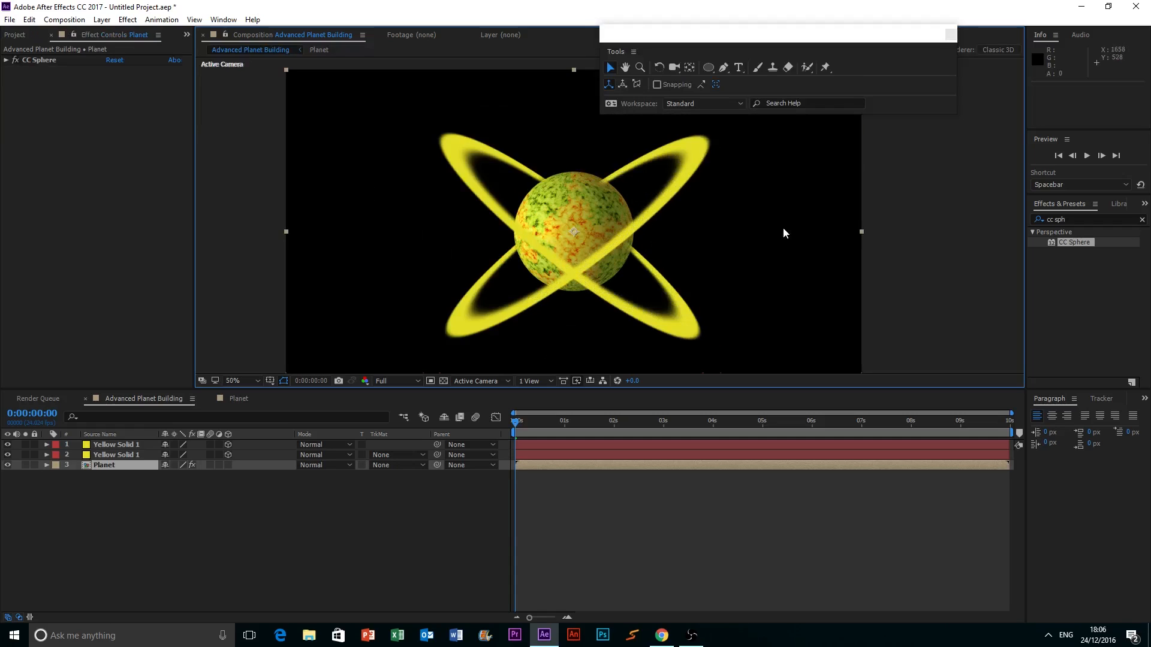
Show the project's compositions and Solids folder in place of the Planet layer's effect controls
left_click(186, 36)
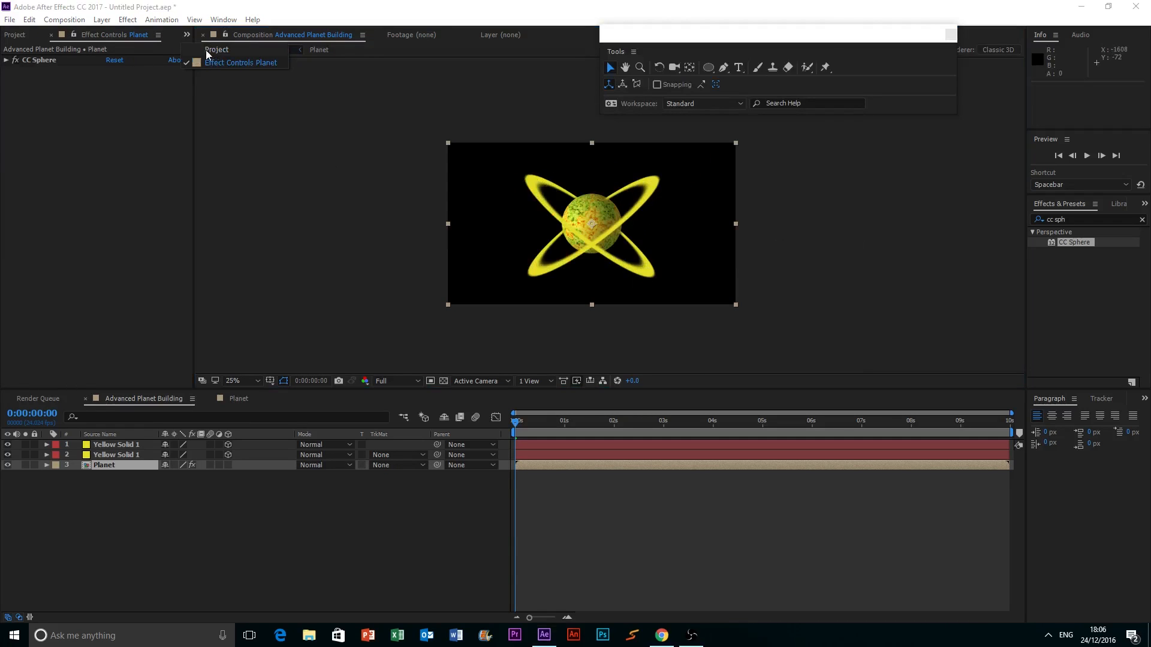
left_click(206, 49)
left_click(104, 225)
Deselect all layers, show the whole composition at 25% magnification and clear the effects search
left_click_drag(370, 102, 805, 328)
left_click(743, 302)
scroll(743, 302, "up", 1)
left_click(754, 245)
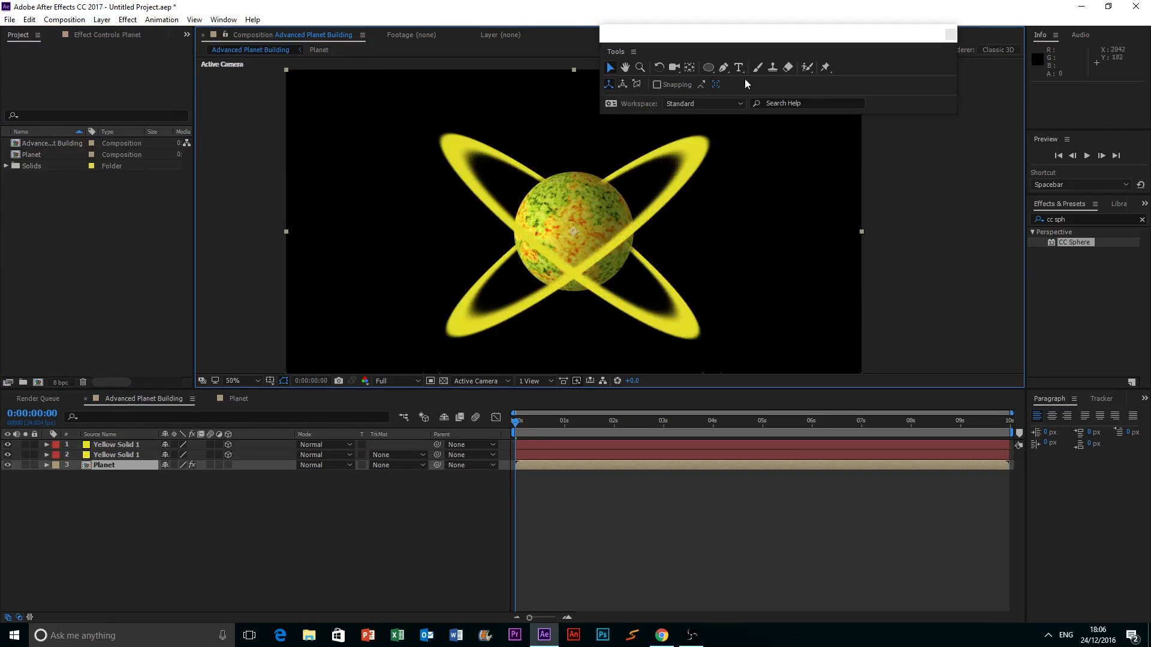
key("comma")
left_click(809, 132)
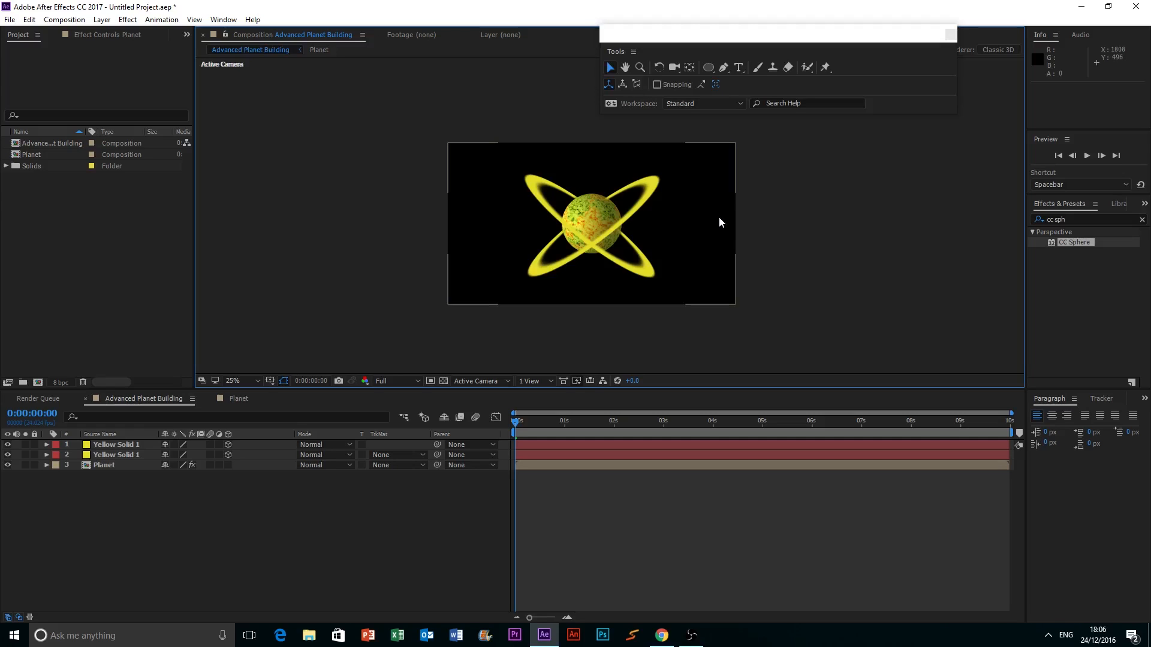
left_click(1141, 220)
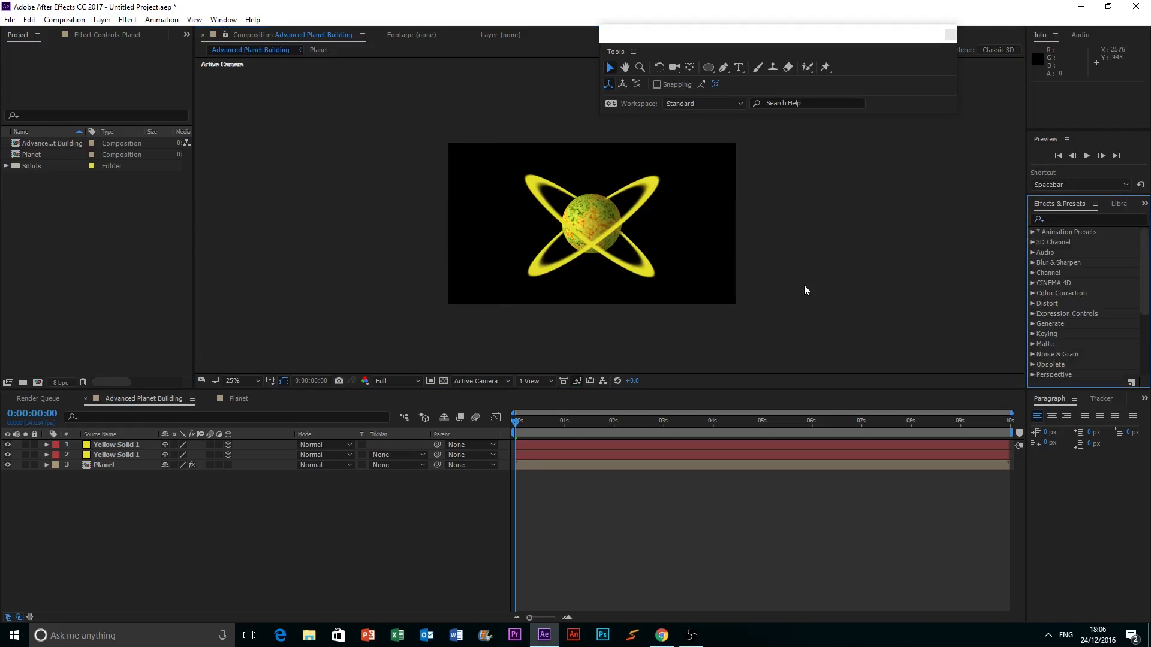